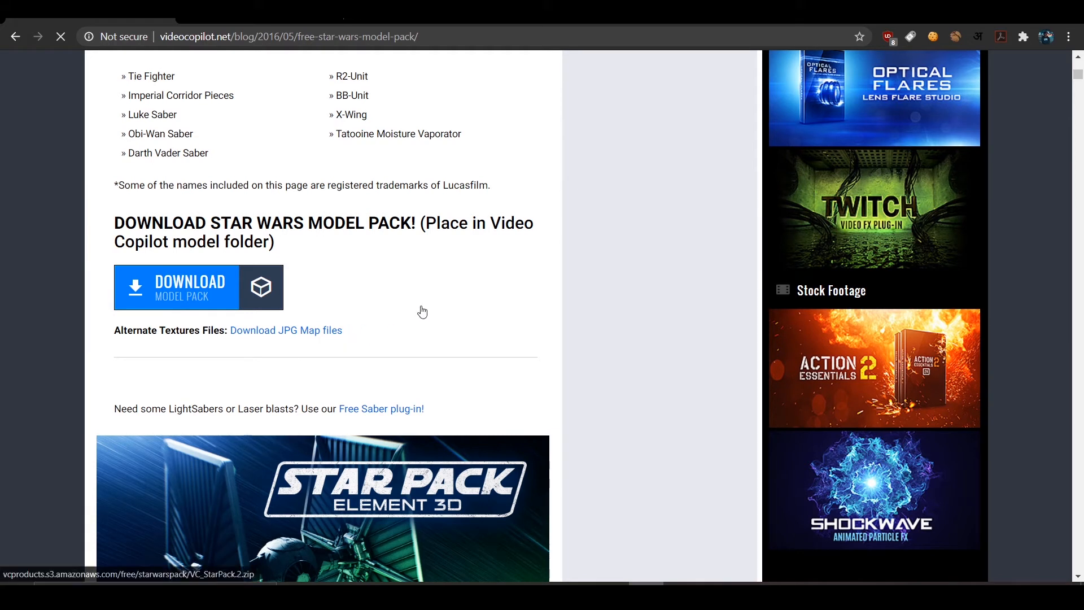
Look through the Free Star Wars Model Pack page, examining its download section and the preview images of the models.
scroll(444, 280, "down", 2)
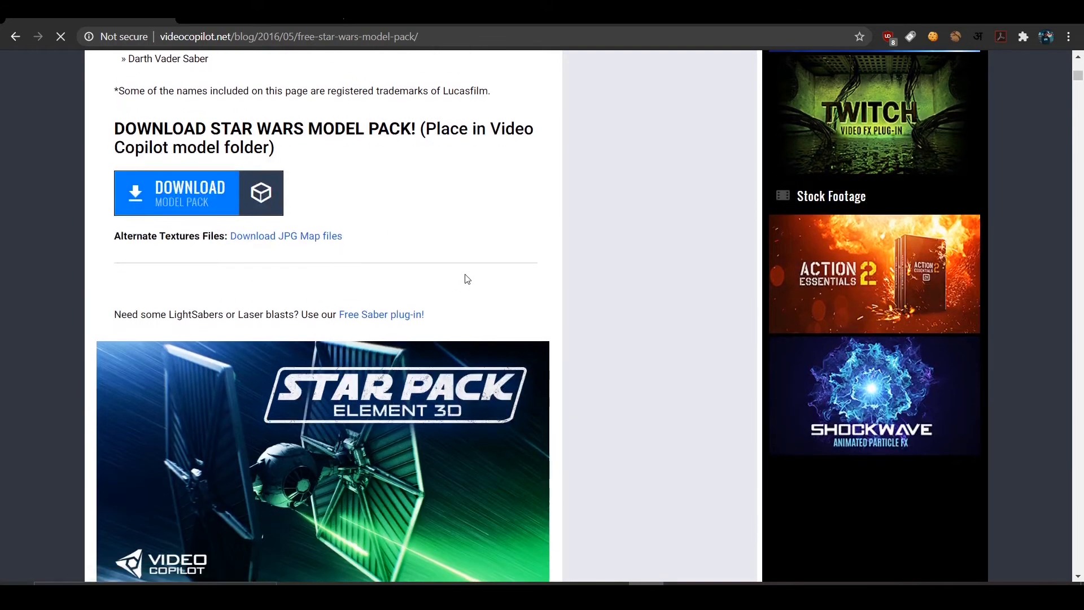
scroll(467, 278, "down", 2)
scroll(544, 310, "down", 6)
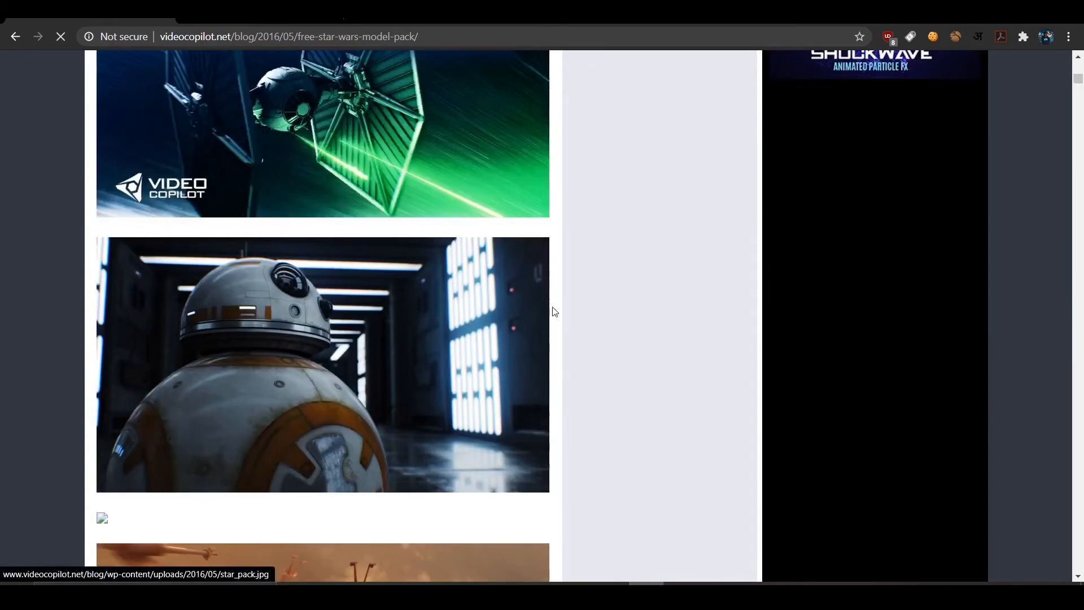
scroll(561, 310, "down", 20)
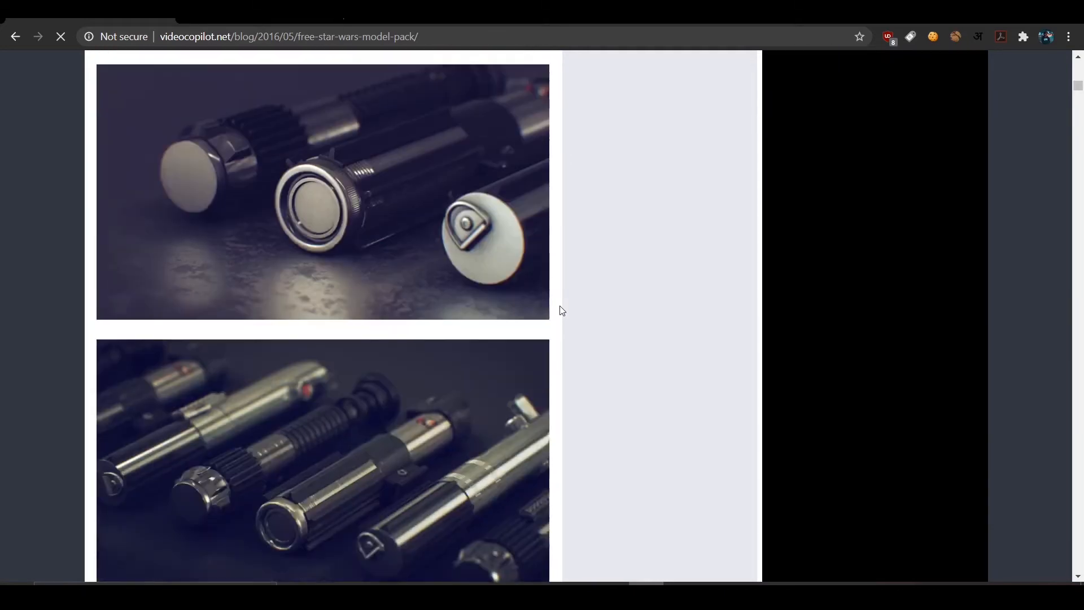
scroll(561, 310, "down", 15)
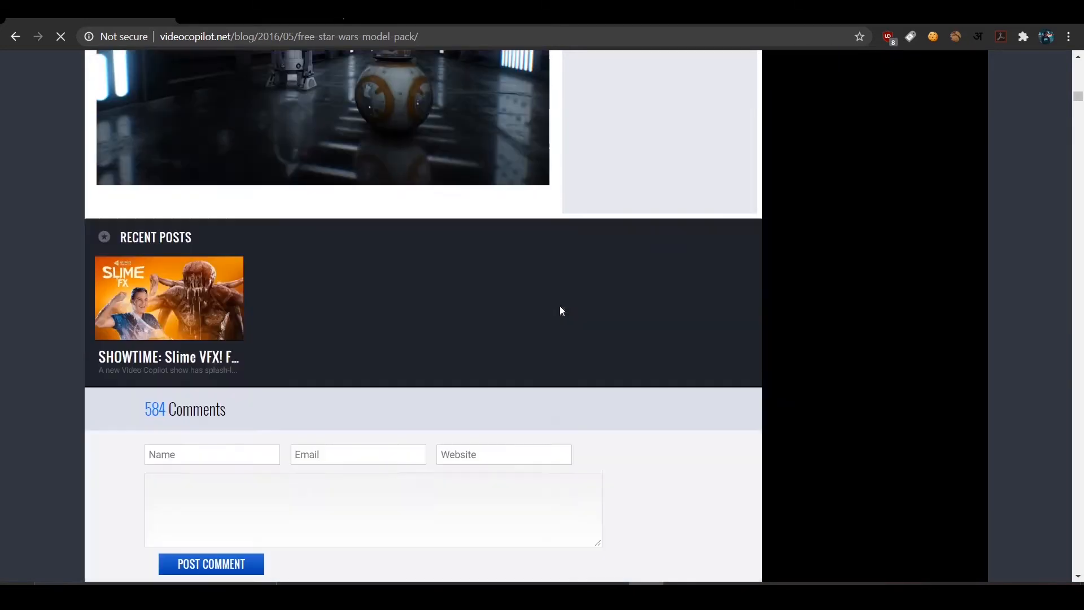
scroll(561, 310, "up", 20)
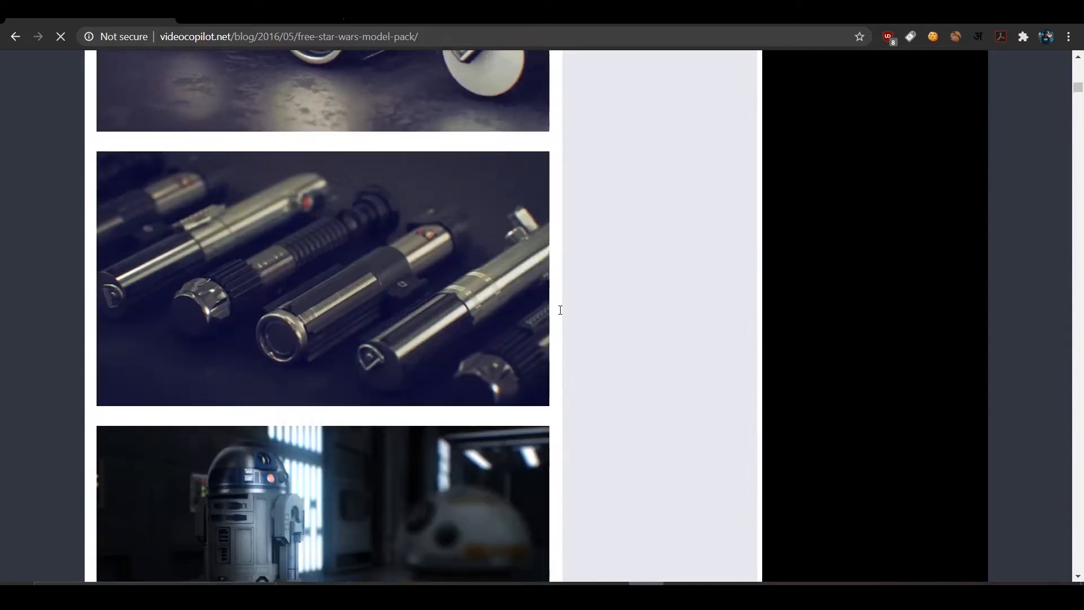
scroll(561, 314, "up", 10)
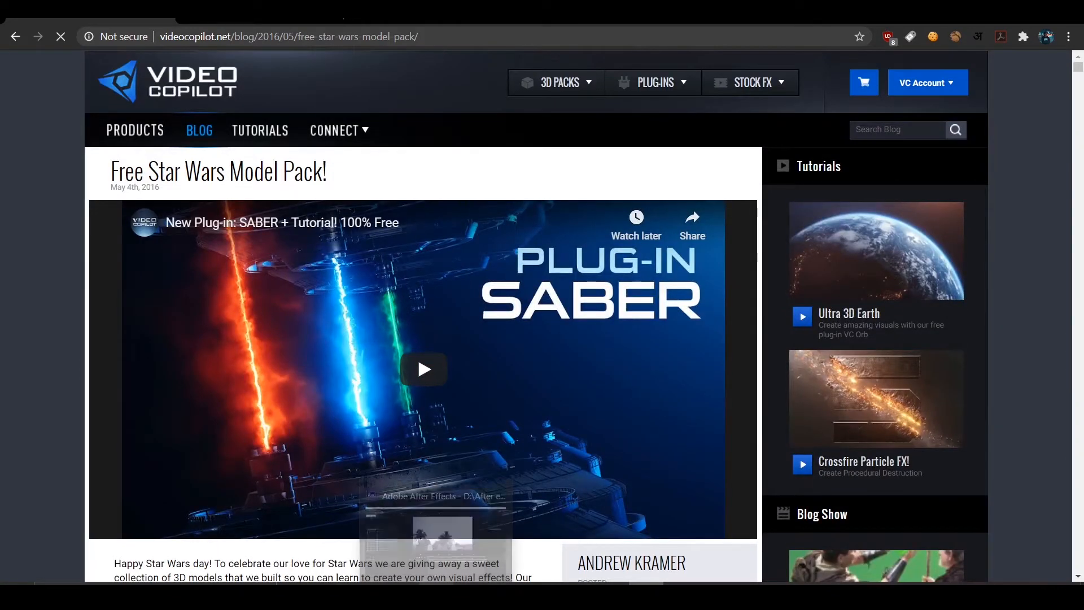
Switch to After Effects and rename the Star ship composition as TIE fighter.
left_click(438, 531)
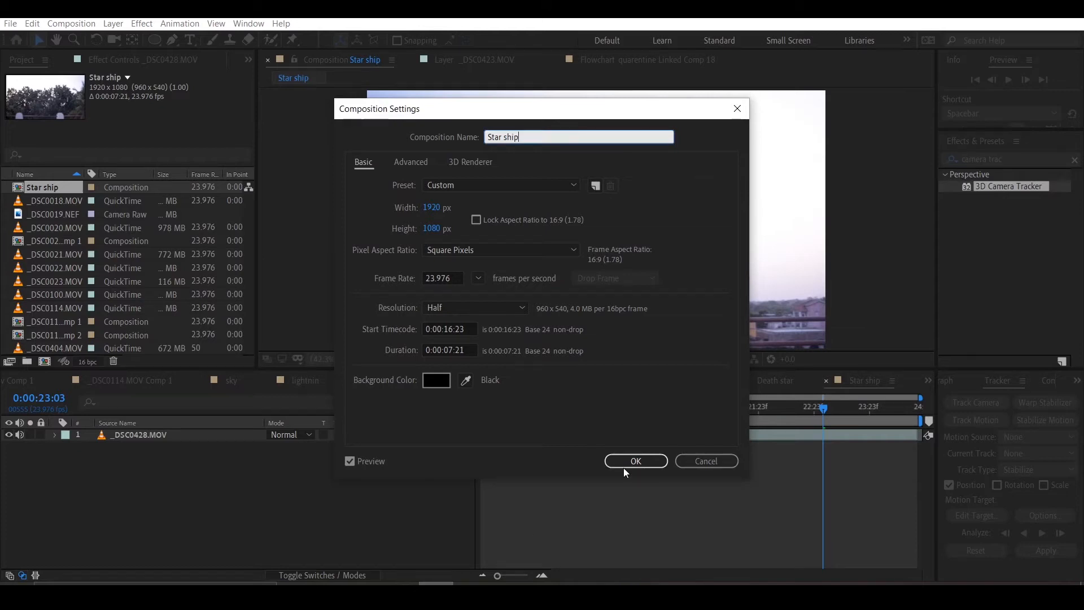
key("ctrl+a")
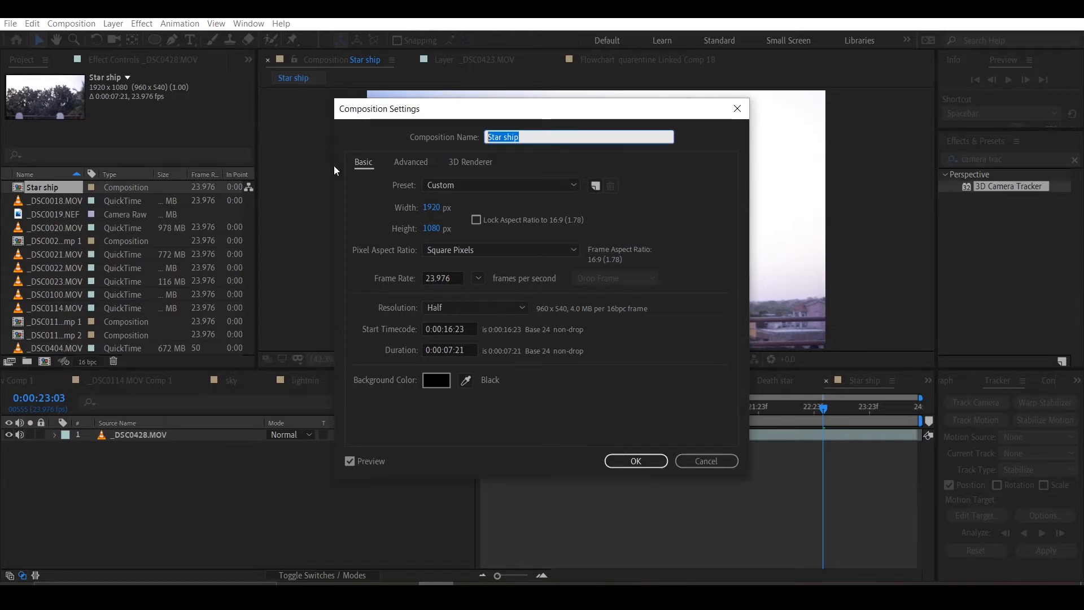
type("TIE")
type("fighter")
key("Return")
Apply a new 3D Camera Tracker effect to the _DSC0428.MOV layer and delete the older tracker effect from it.
left_click(995, 187)
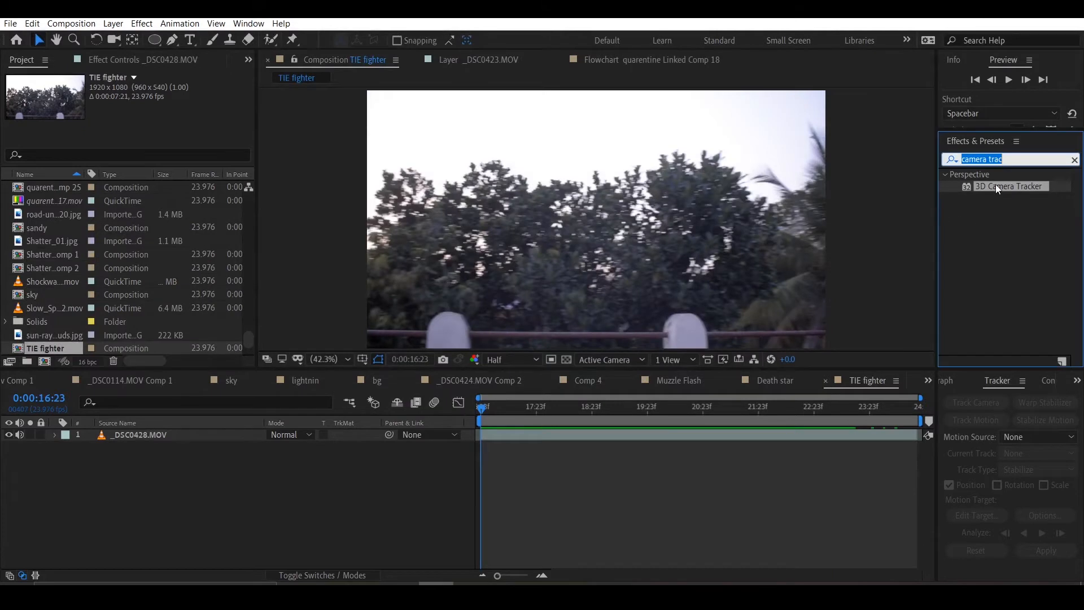
left_click_drag(997, 187, 536, 438)
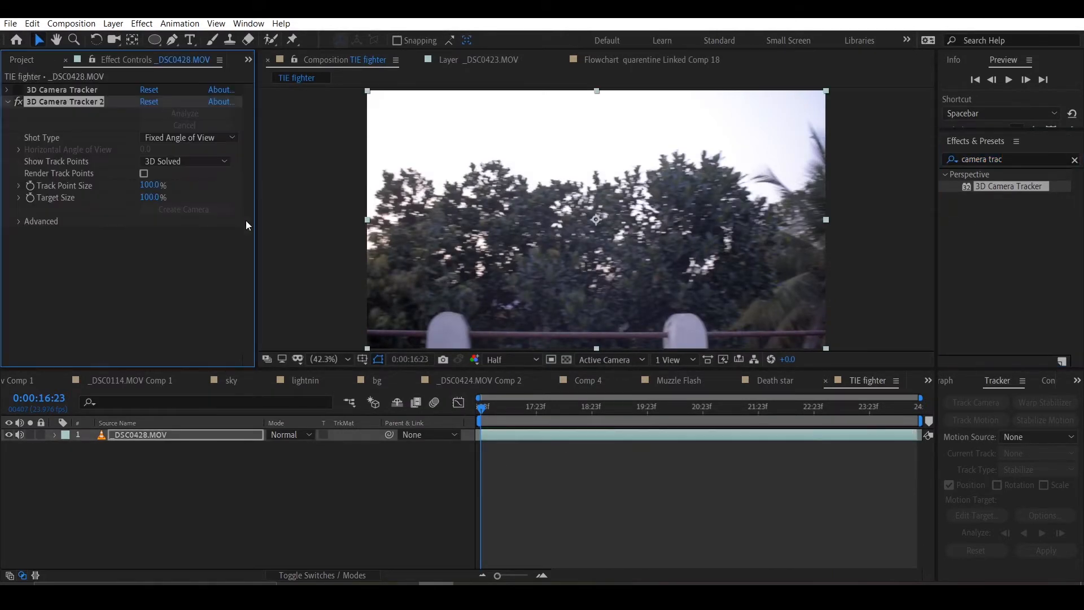
left_click(66, 91)
key("Delete")
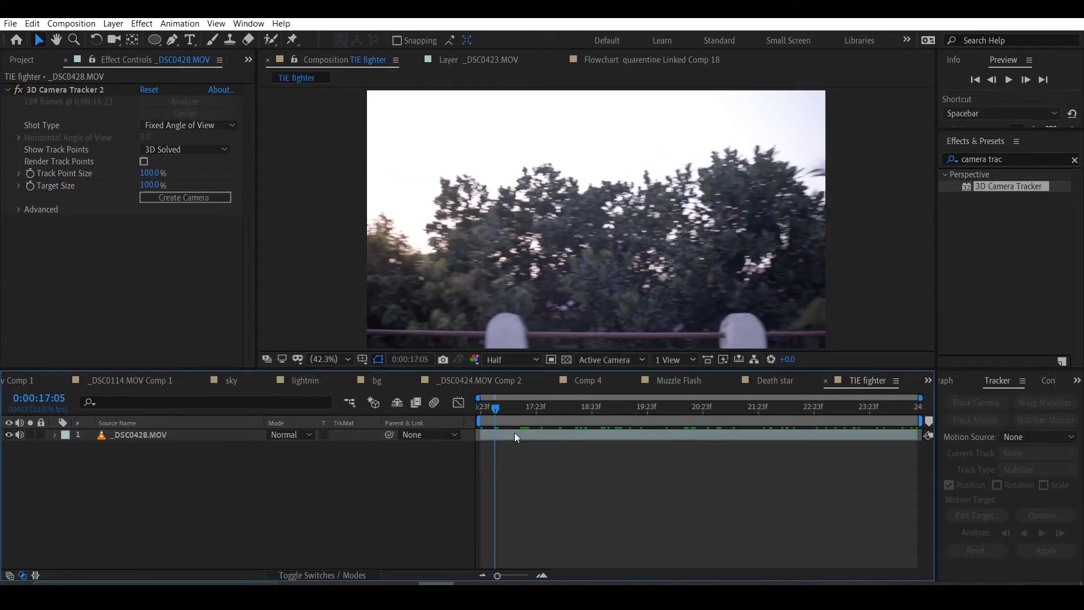
left_click(49, 96)
left_click(578, 172)
mouse_move(578, 173)
left_mouse_down()
mouse_move(535, 166)
mouse_move(525, 178)
left_mouse_up()
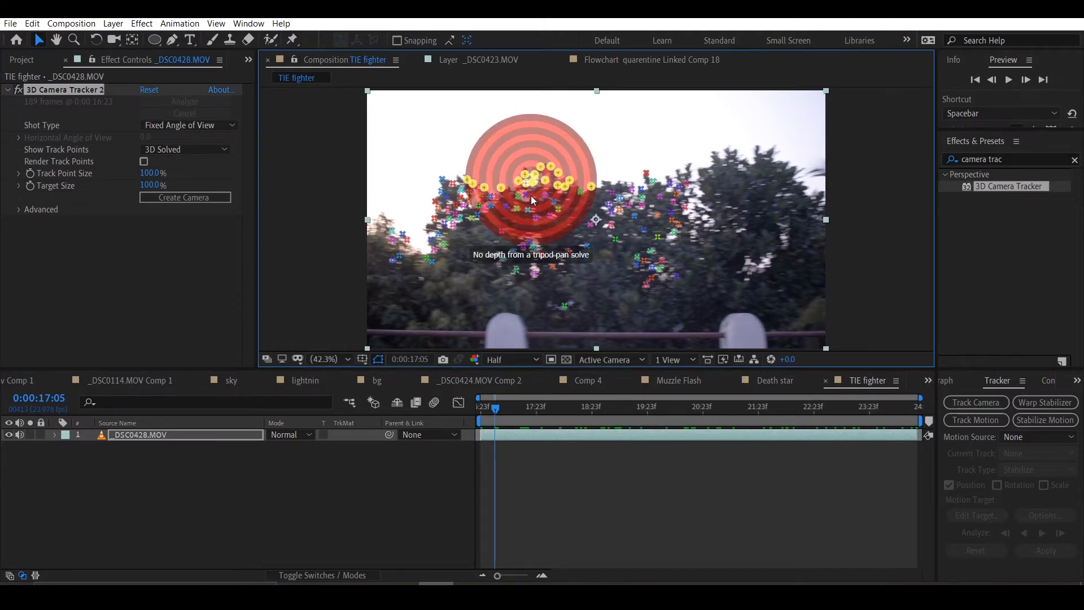
right_click(524, 180)
left_click(562, 291)
left_click(99, 314)
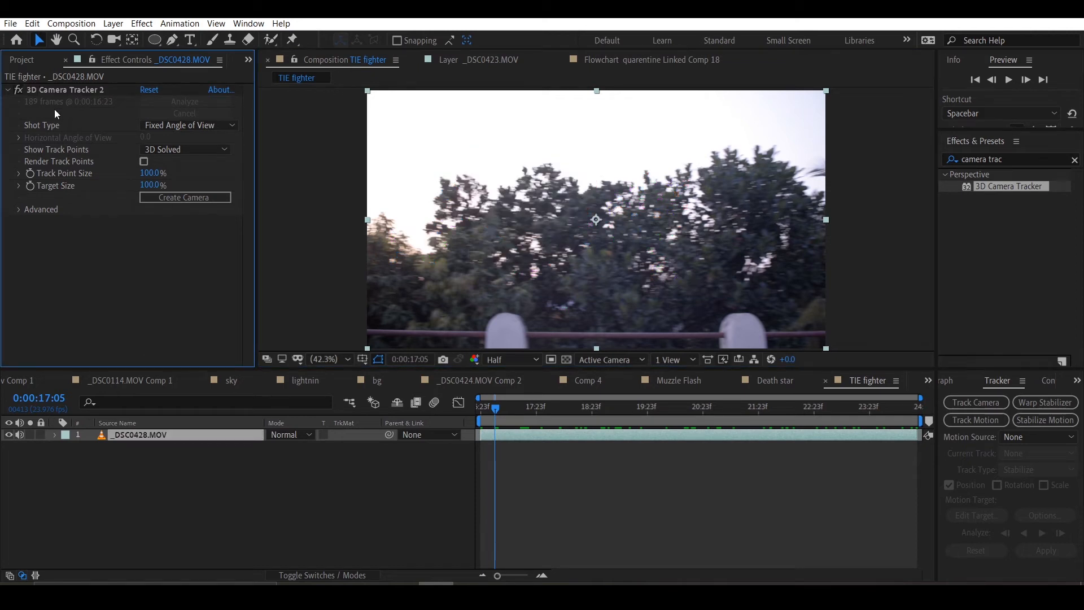
Create a tracker camera from the solved 3D Camera Tracker 2 effect and select the new camera layer.
left_click(57, 89)
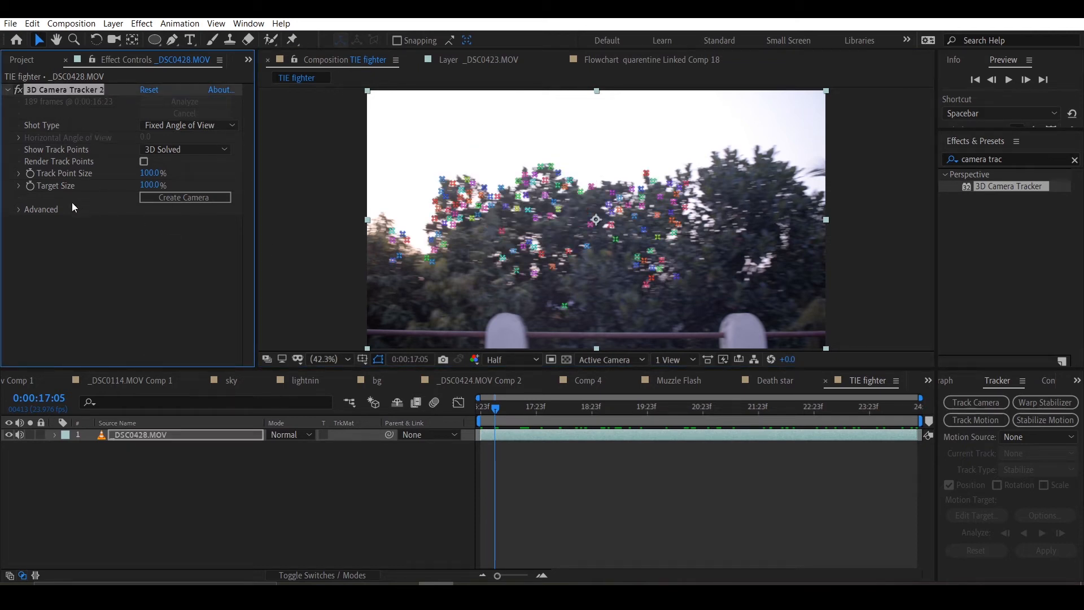
left_click(208, 194)
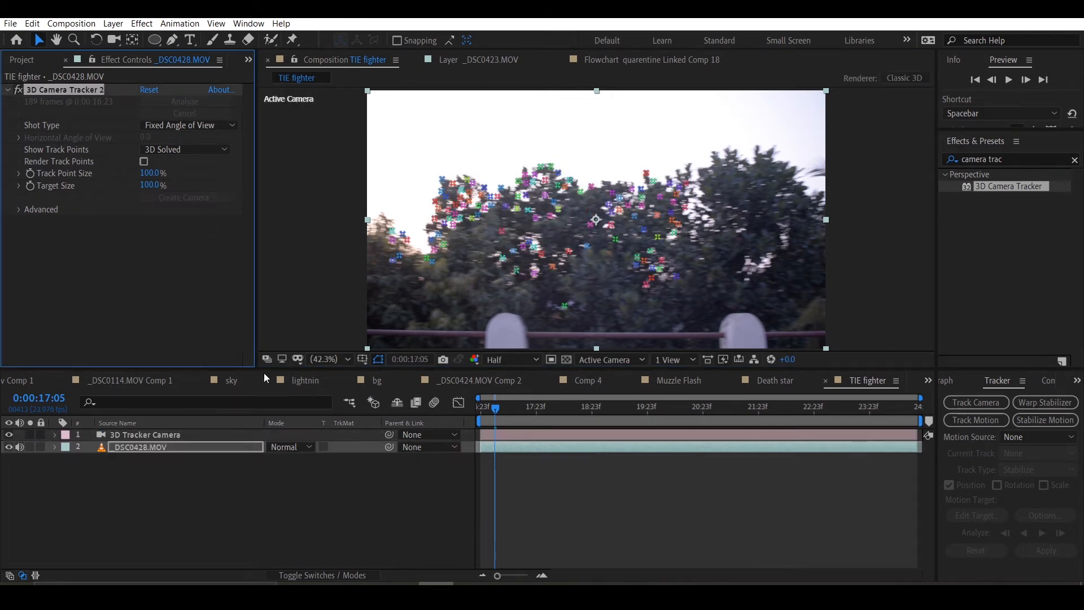
double_click(175, 434)
left_click(752, 448)
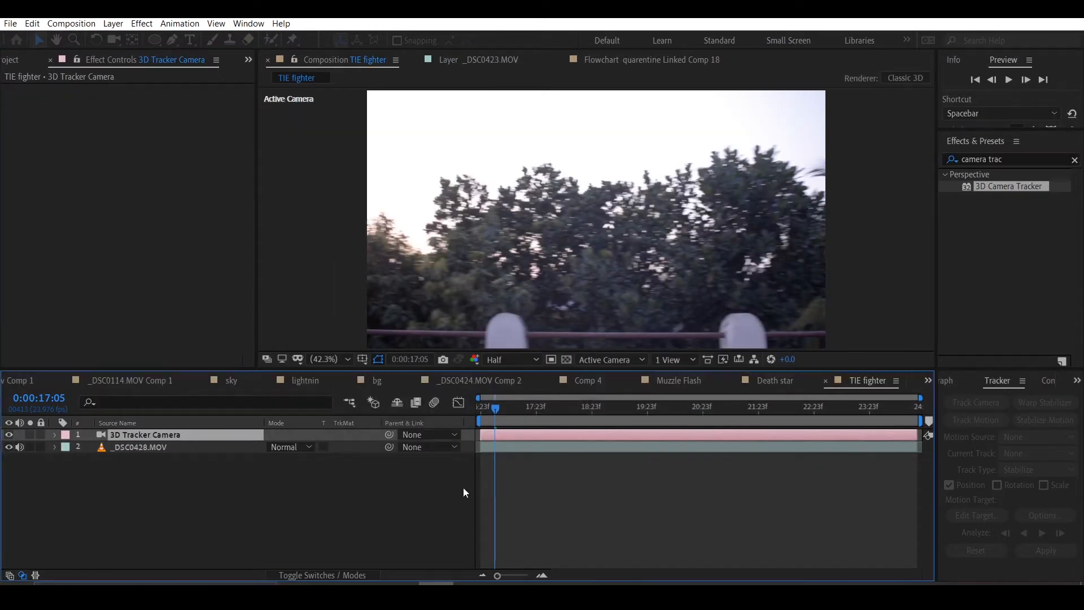
Add a black (000000) solid layer of 1920 x 1080 px to the TIE fighter composition.
key("ctrl+y")
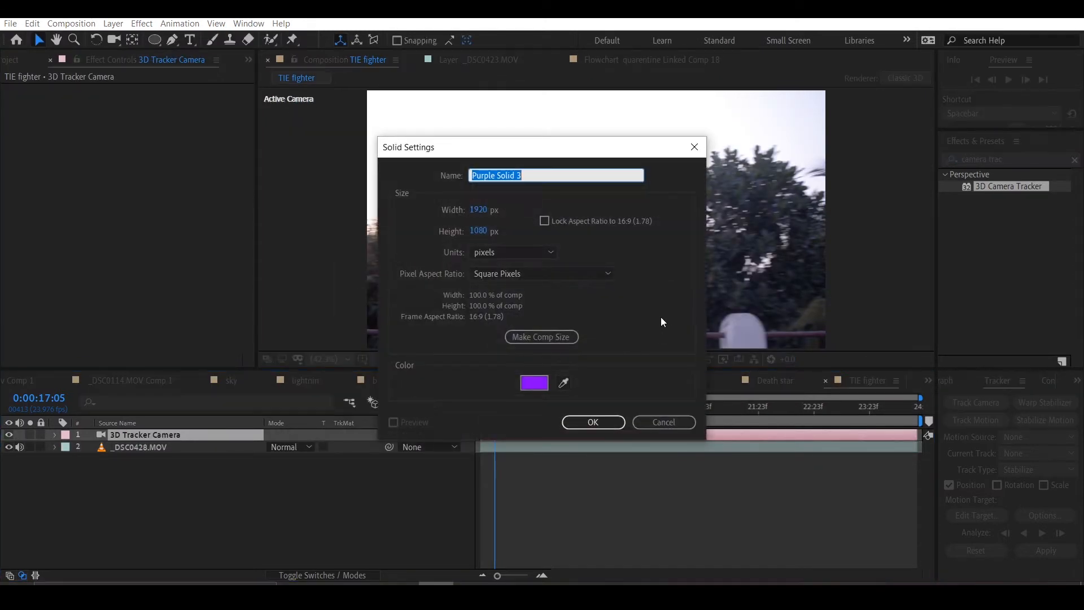
left_click(533, 384)
left_click(431, 436)
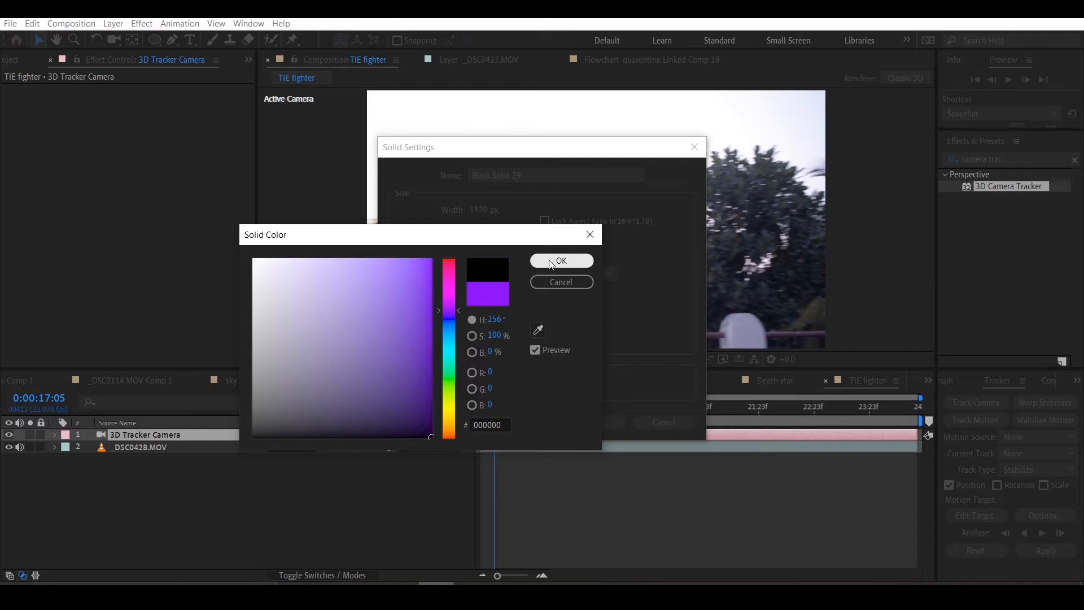
left_click(552, 263)
left_click(608, 425)
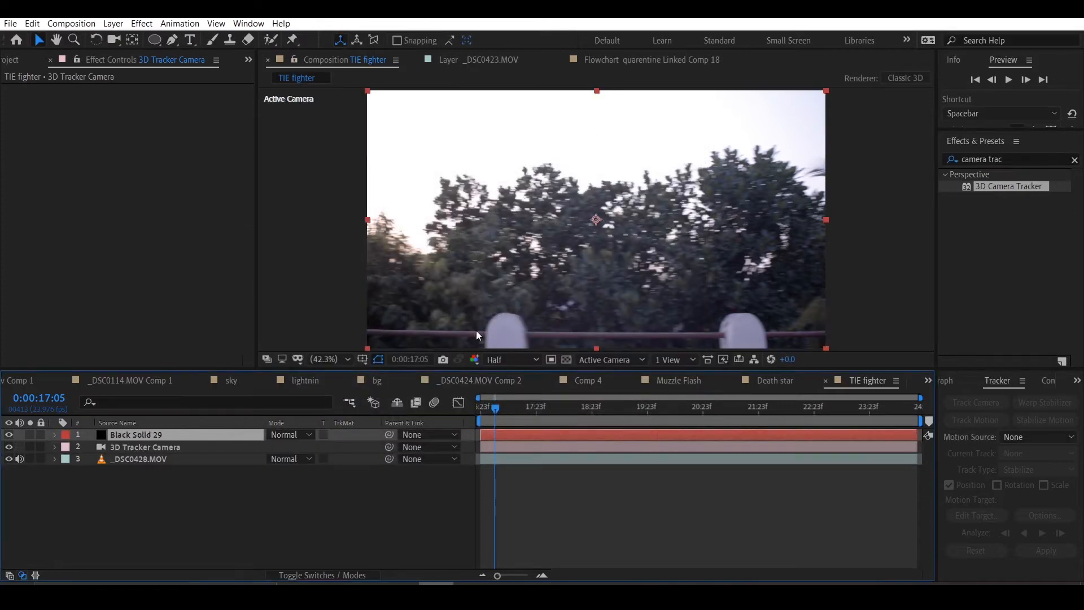
Find the Video Copilot Element effect and apply it to the black solid.
left_click(1008, 154)
type("elemnt")
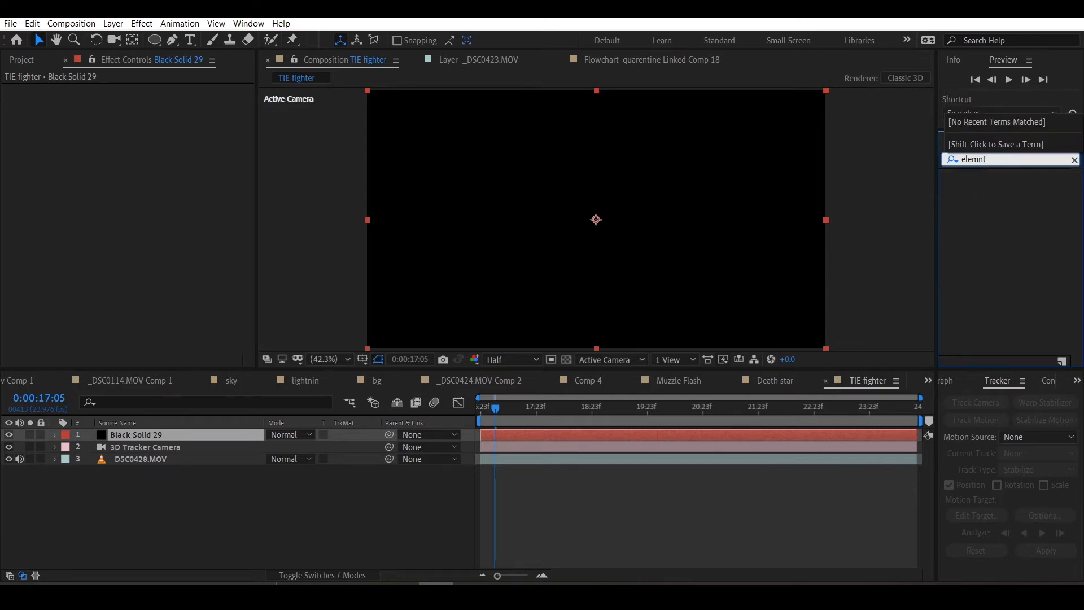
key("BackSpace")
left_click_drag(997, 186, 461, 343)
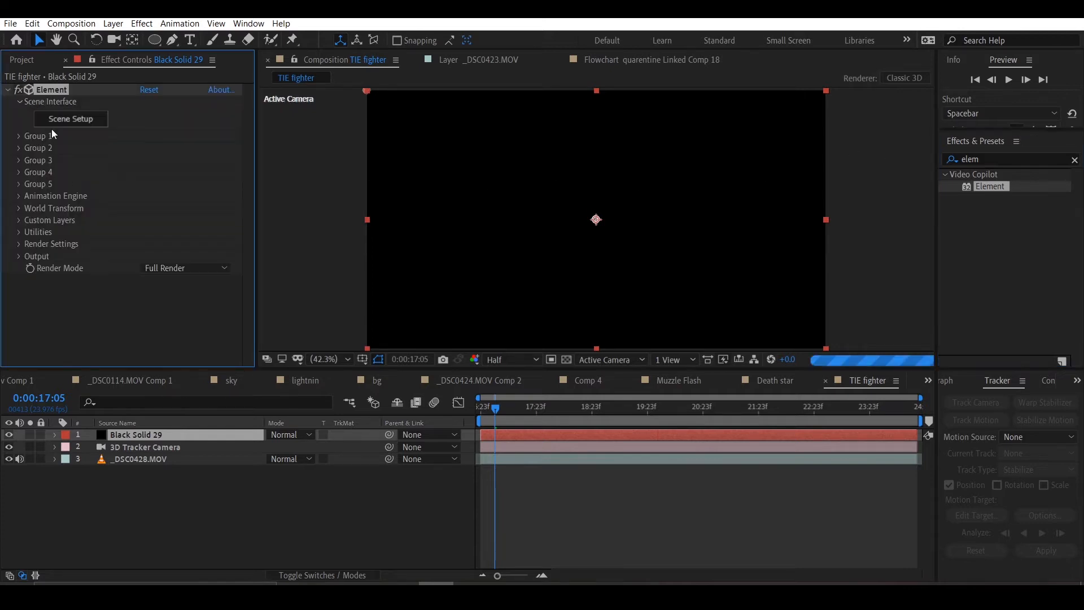
Open Element's Scene Setup and import the Space_Fighter.obj model from the Space_Fighter folder.
left_click(68, 120)
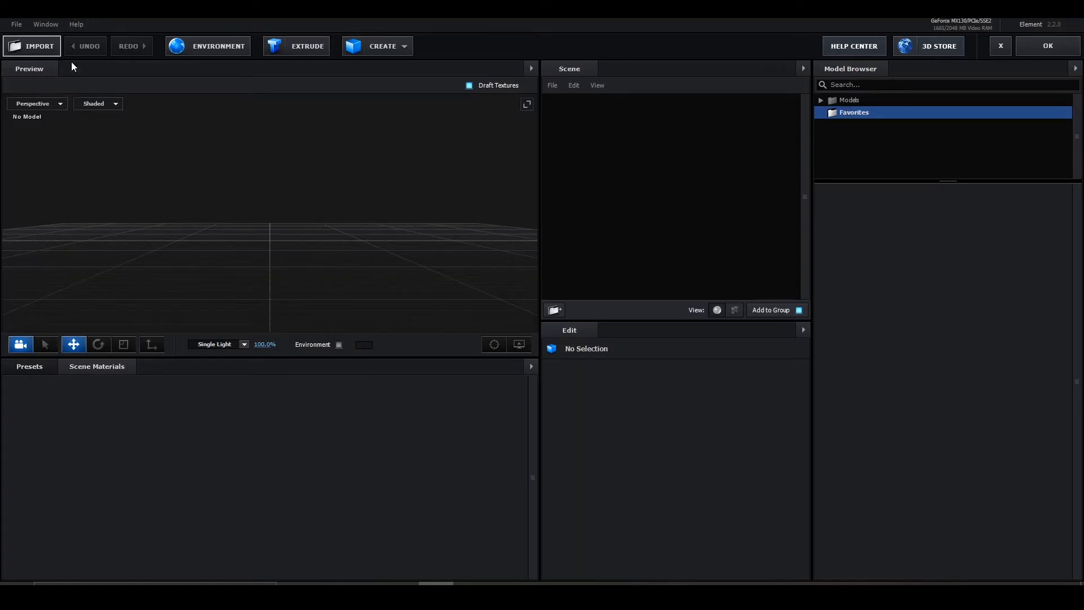
left_click(138, 65)
scroll(331, 194, "down", 3)
left_click(332, 194)
double_click(332, 194)
double_click(162, 152)
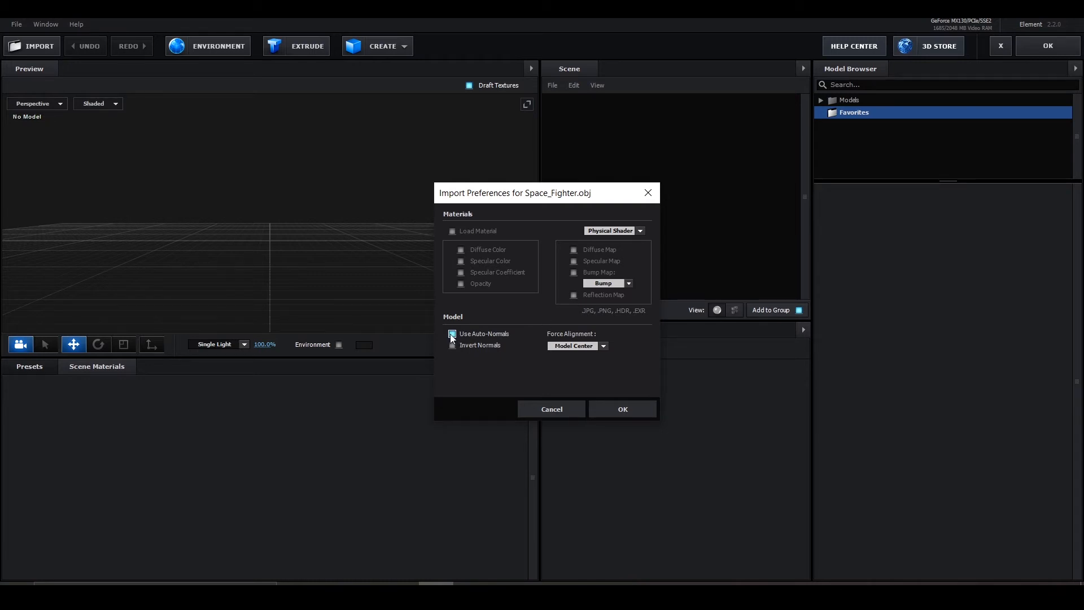
left_click(622, 409)
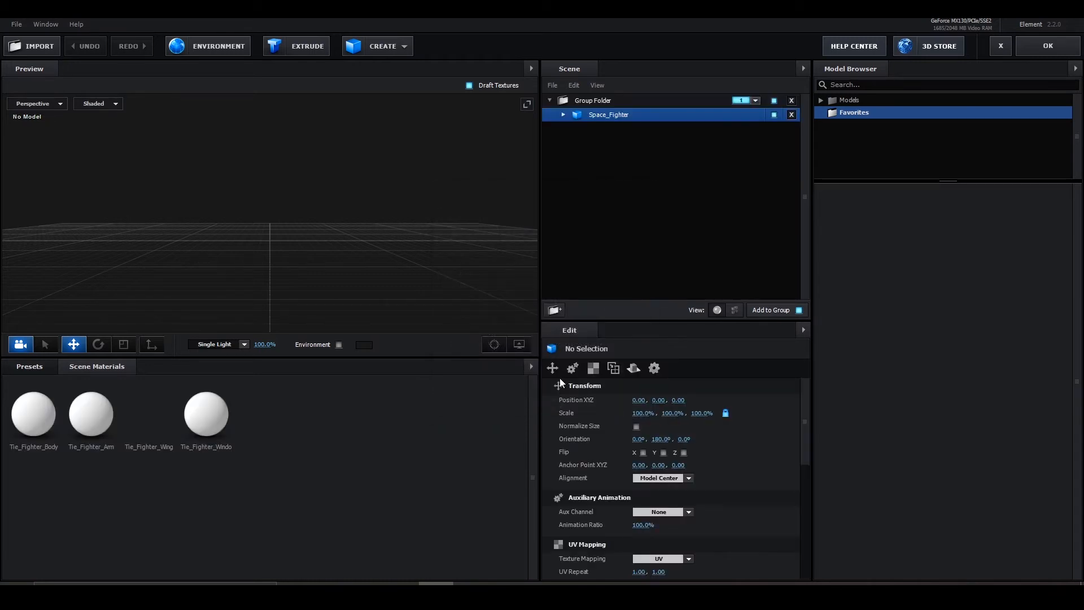
Load the Tie_Fighter_Body_Diffuse image as the diffuse texture of the Tie_Fighter_Body material.
left_click(150, 422)
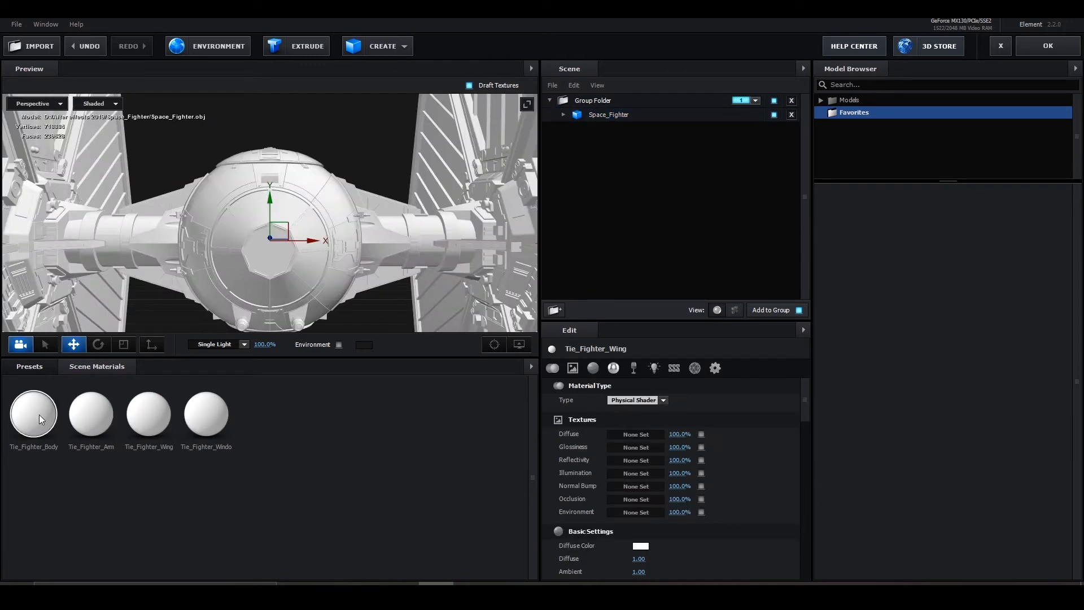
scroll(296, 252, "down", 5)
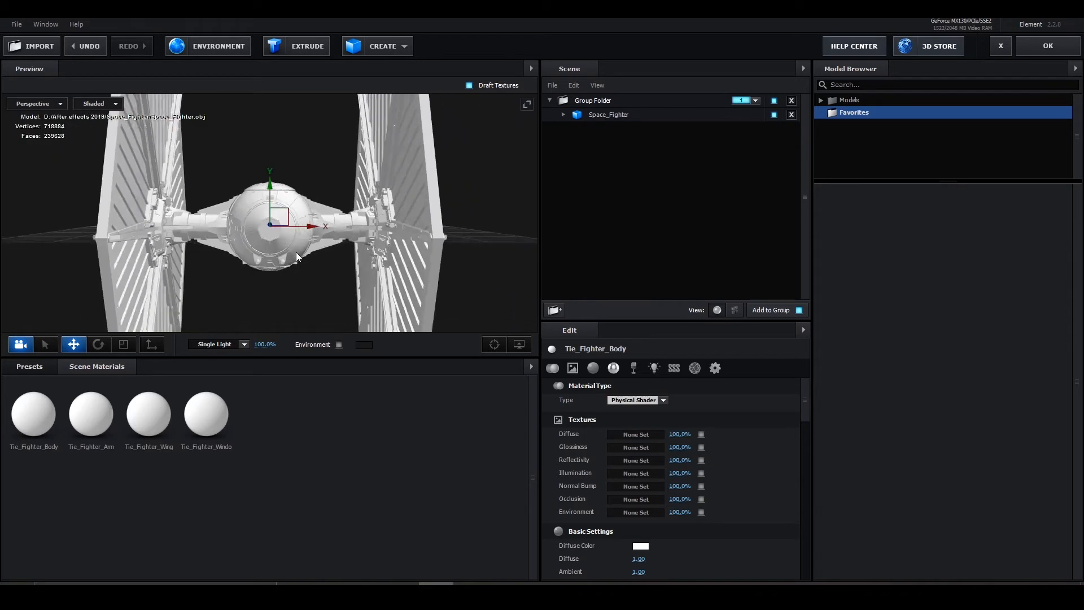
scroll(295, 255, "down", 2)
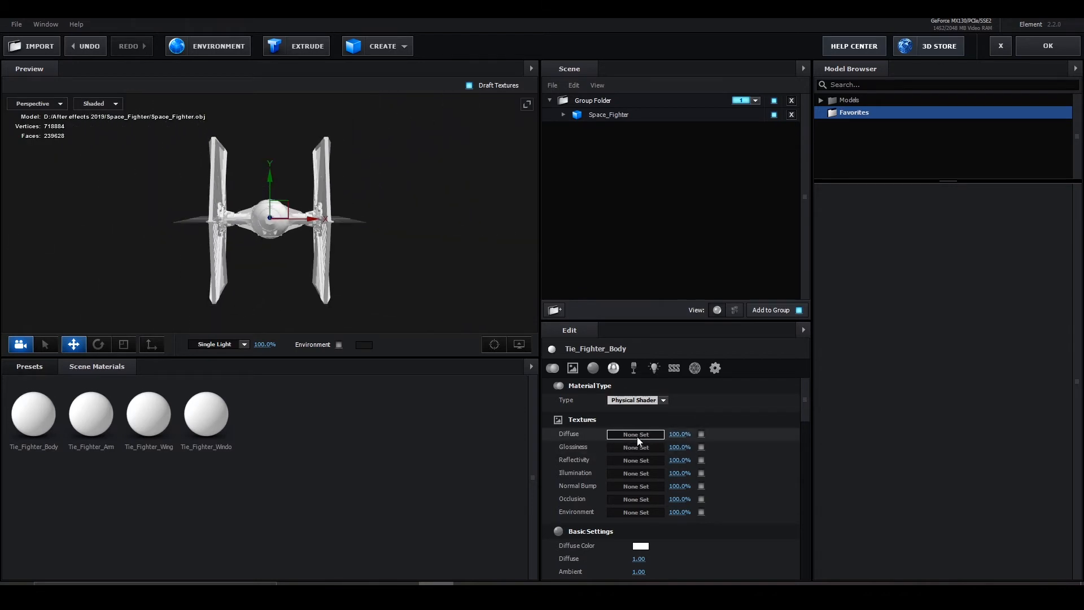
left_click(637, 435)
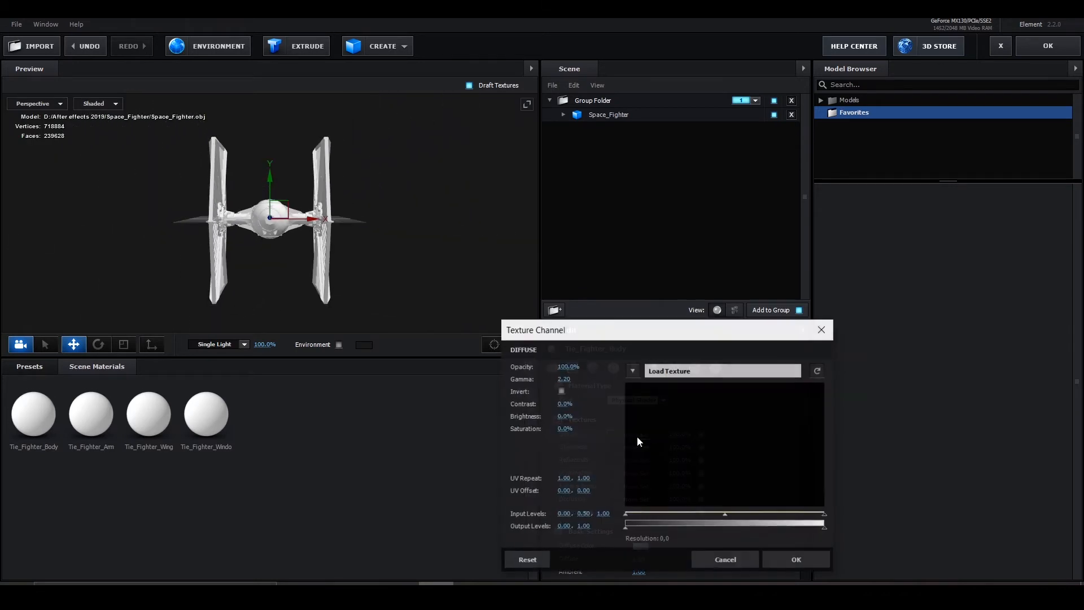
left_click_drag(589, 333, 173, 149)
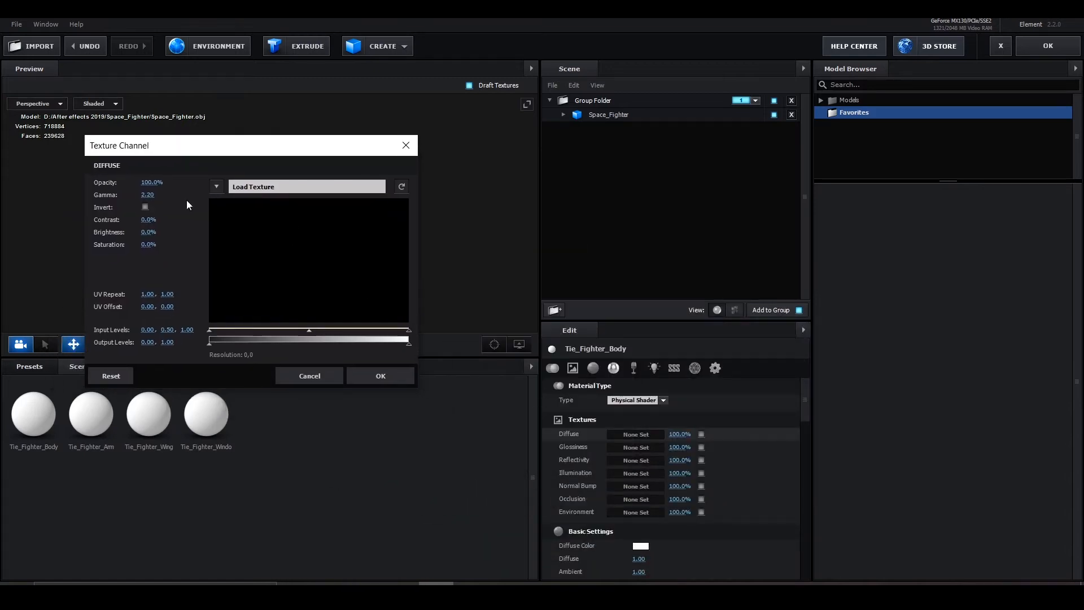
left_click(265, 187)
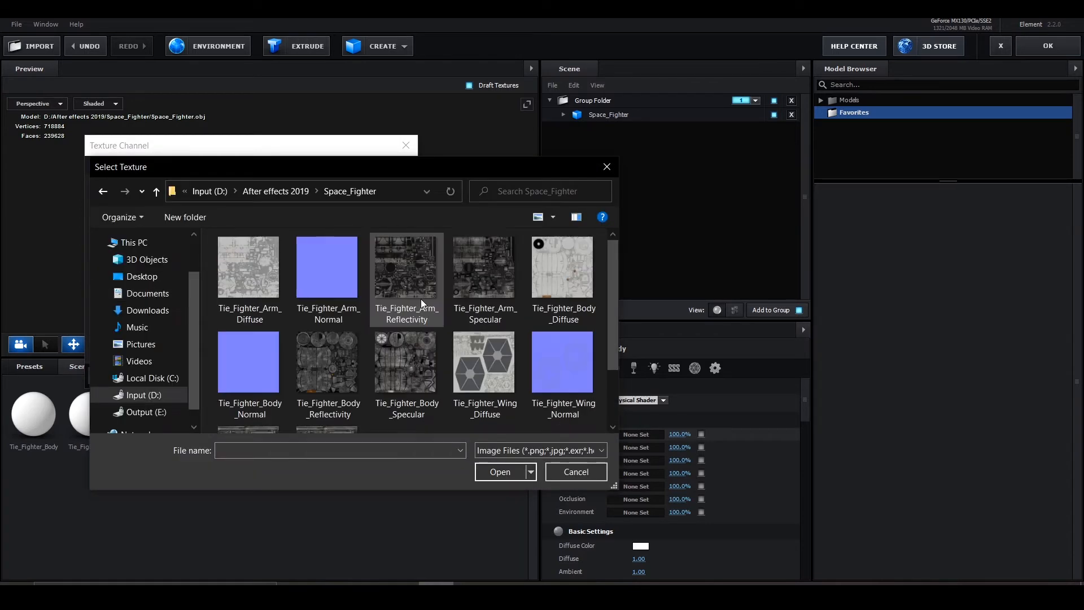
left_click(382, 190)
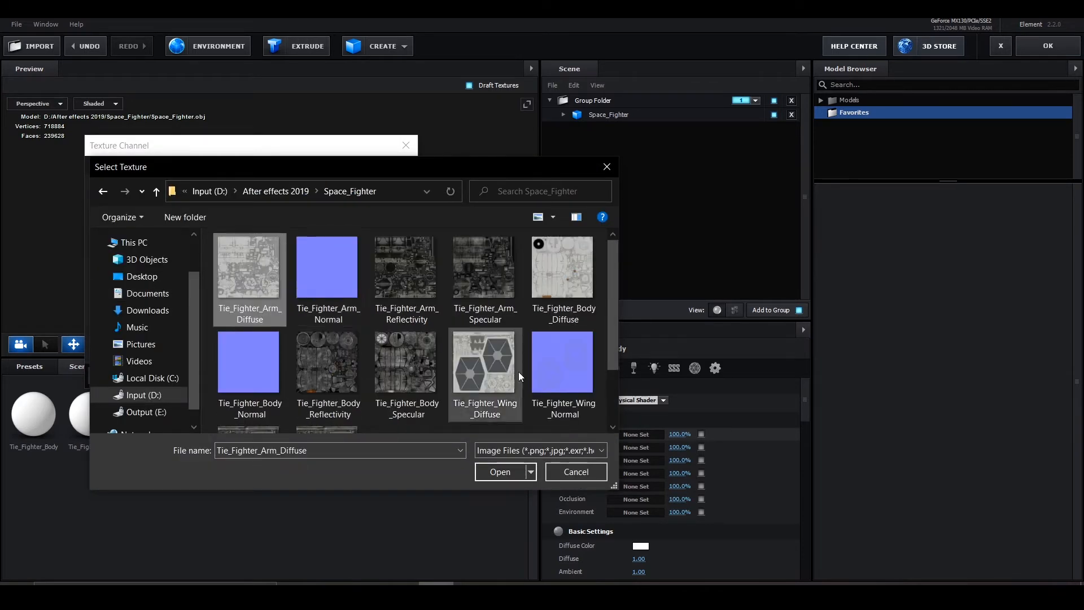
key("Return")
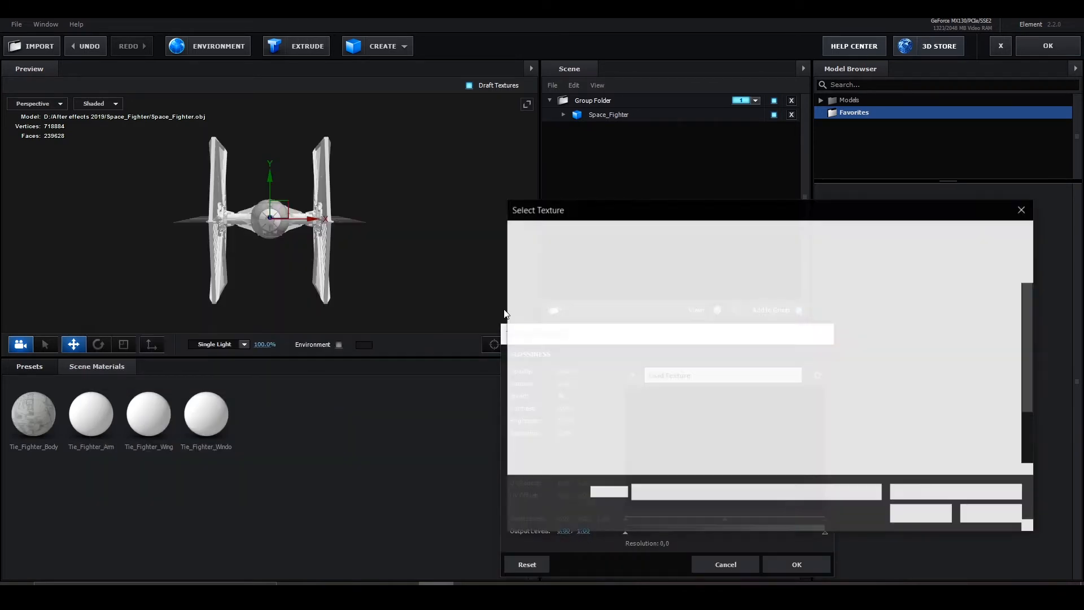
Assign the Tie_Fighter_Body_Normal image as the normal bump texture of the Tie_Fighter_Body material.
double_click(666, 413)
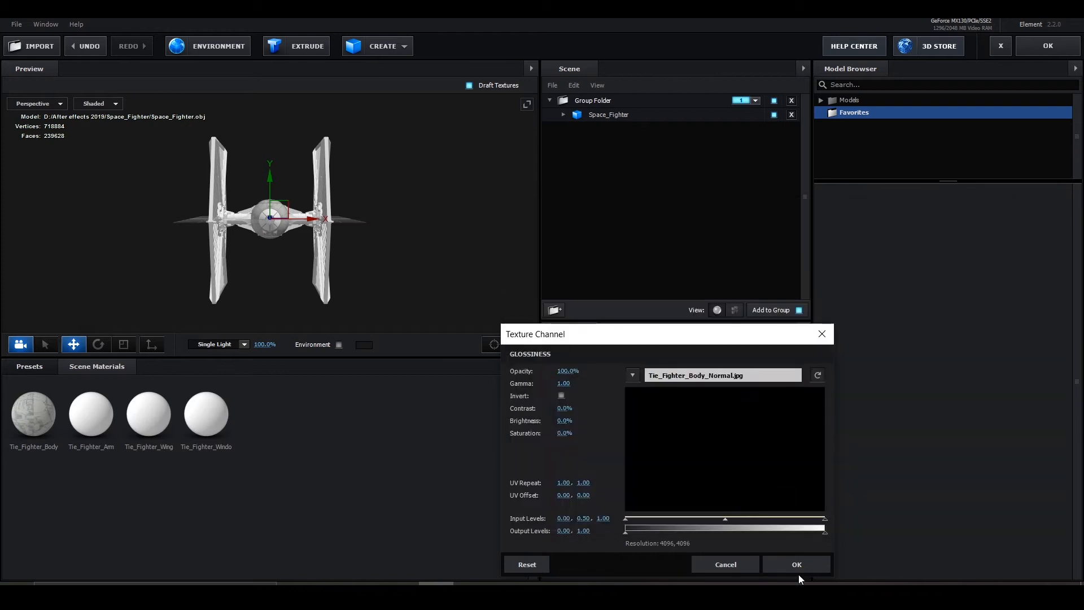
left_click(790, 564)
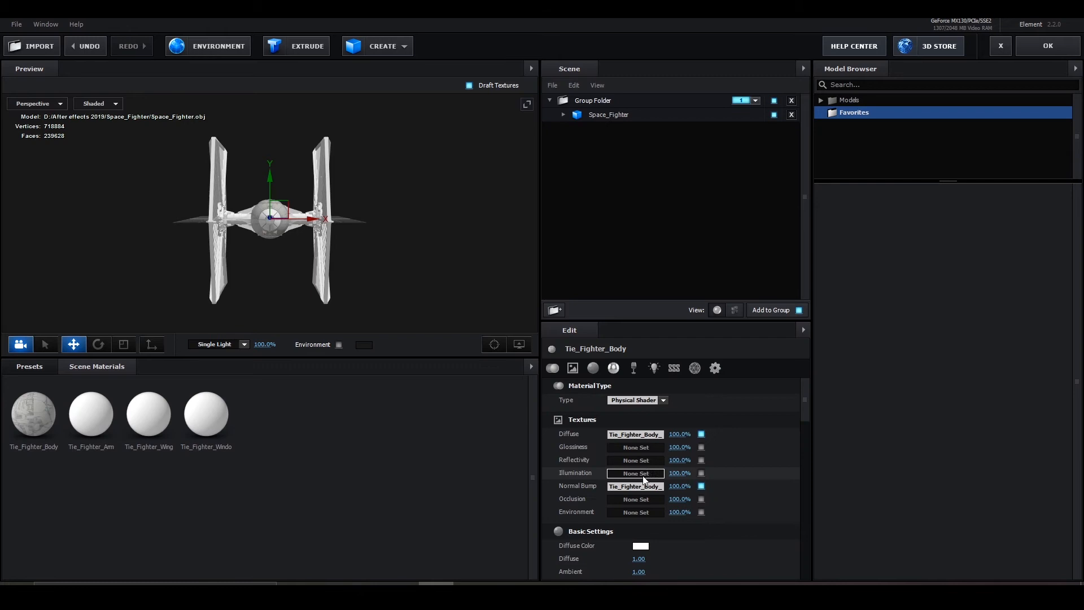
Load the body textures as reflectivity and glossiness maps of the Tie_Fighter_Body material and switch it to Standard Shader.
left_click(636, 460)
left_click(717, 374)
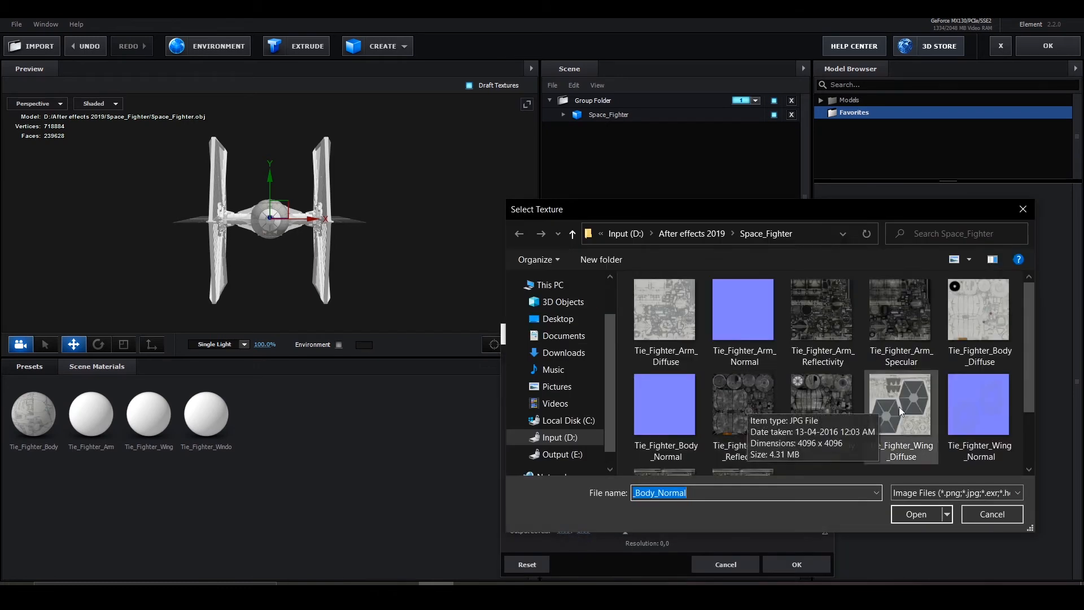
left_click(1011, 513)
left_click(726, 565)
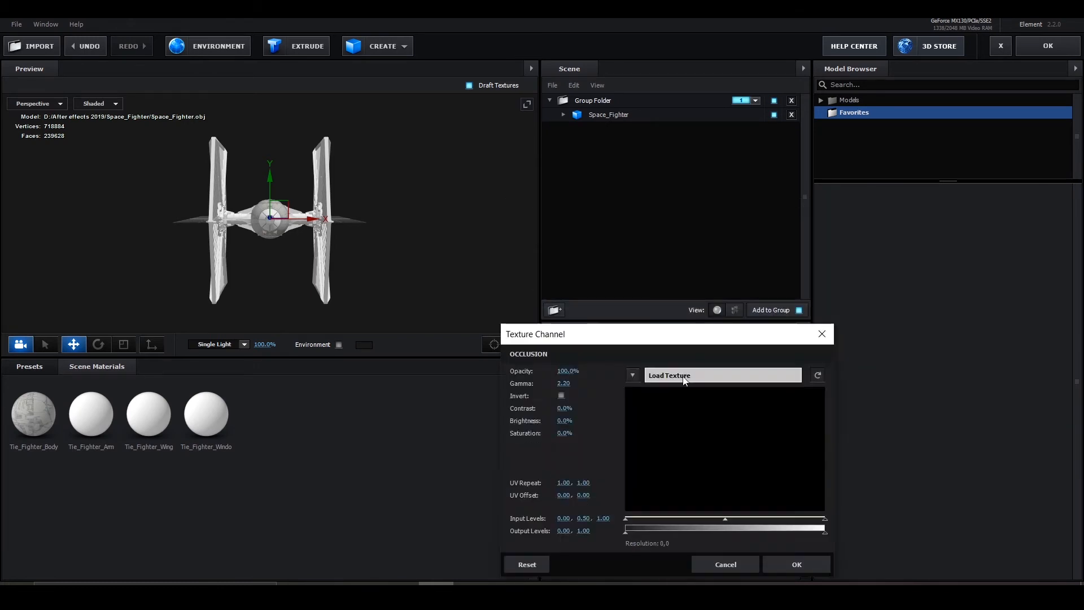
left_click(684, 376)
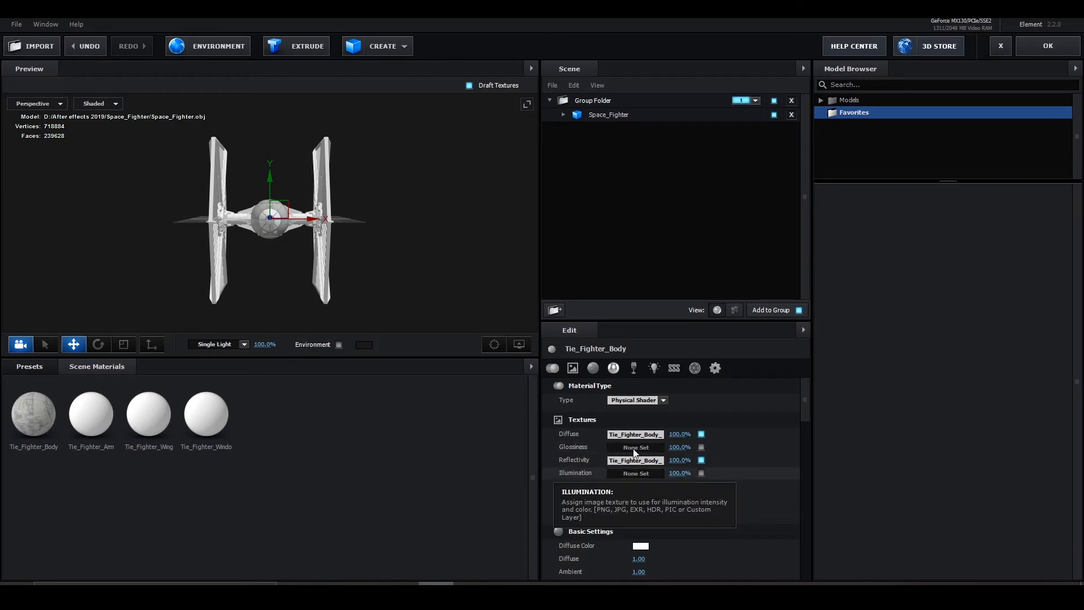
left_click(636, 499)
left_click(730, 372)
double_click(845, 410)
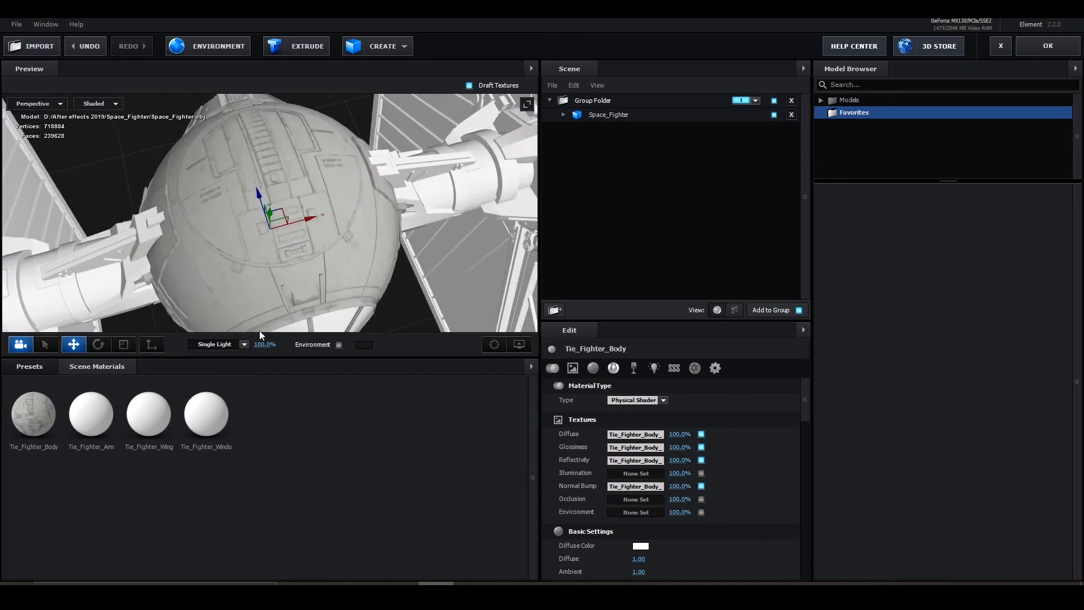
left_click(663, 401)
left_click(655, 418)
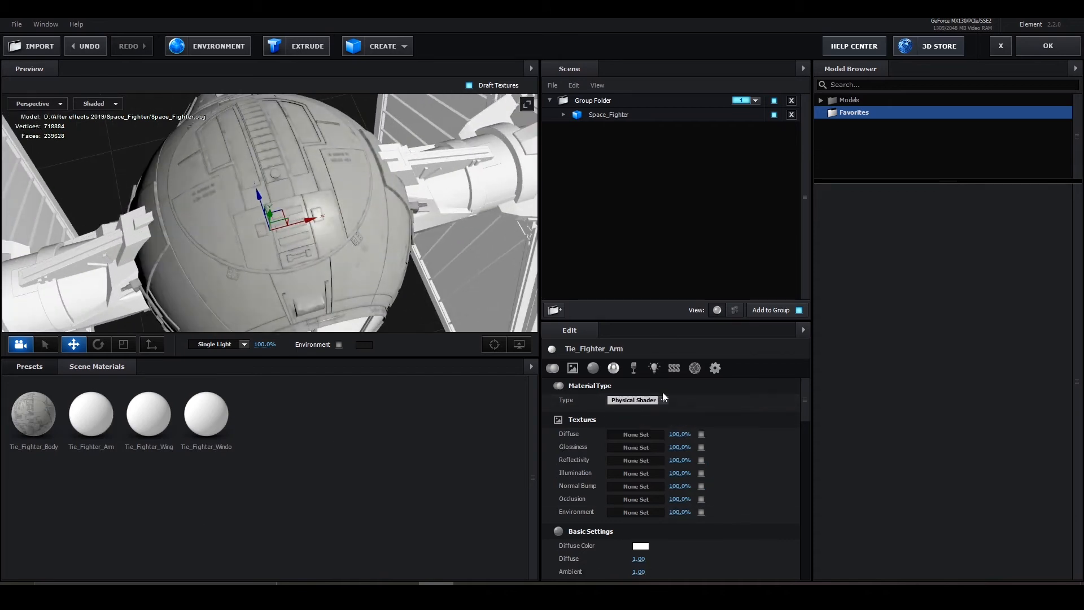
Give the Tie_Fighter_Arm material its Tie_Fighter_Arm diffuse, normal bump, reflectivity and specular textures.
left_click(635, 433)
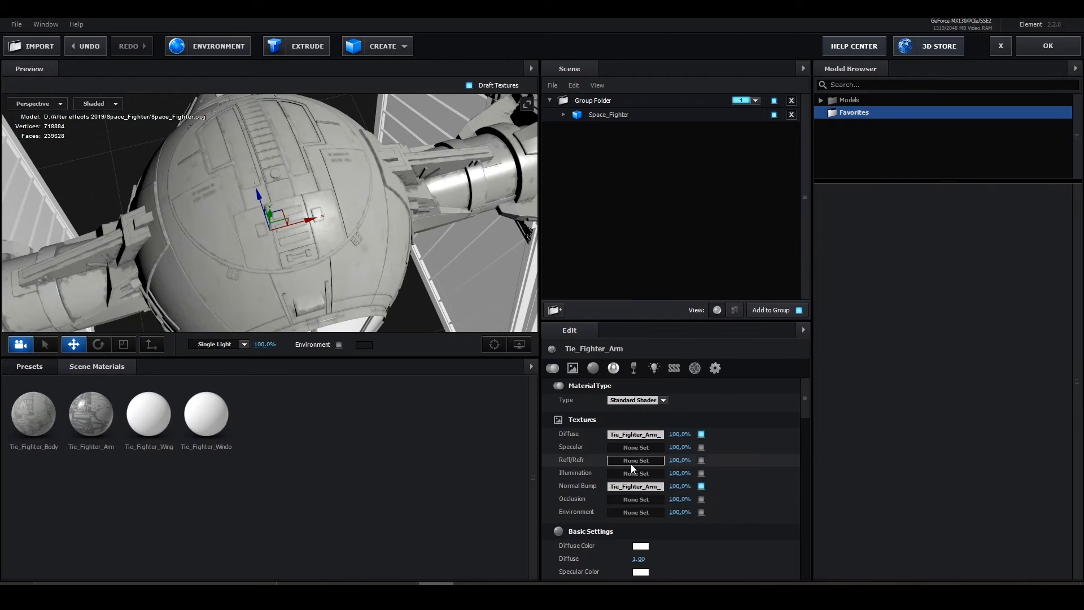
left_click(632, 460)
left_click(792, 408)
double_click(746, 404)
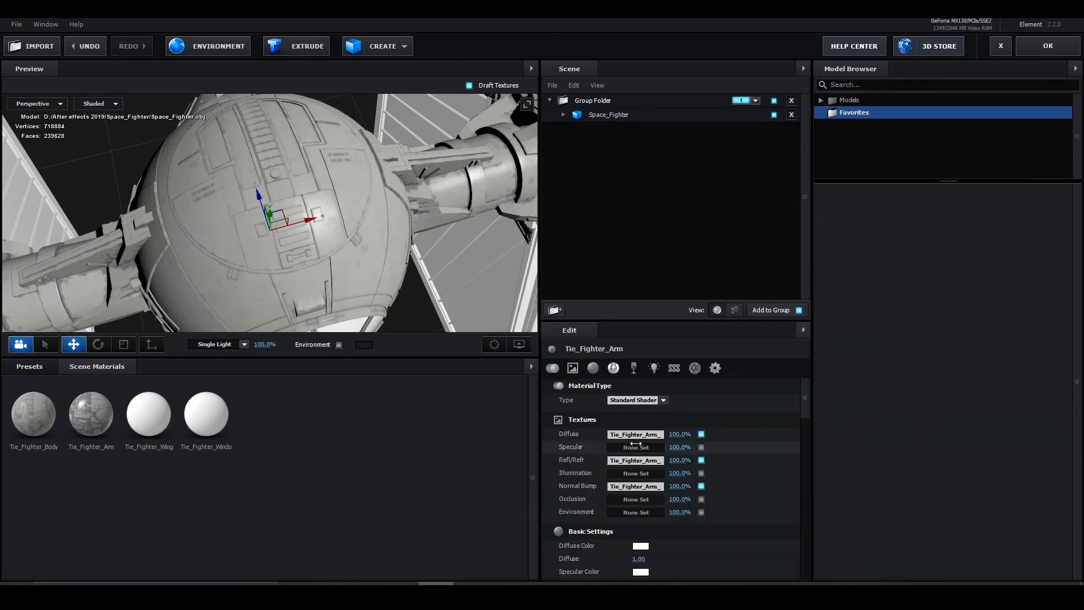
left_click(797, 564)
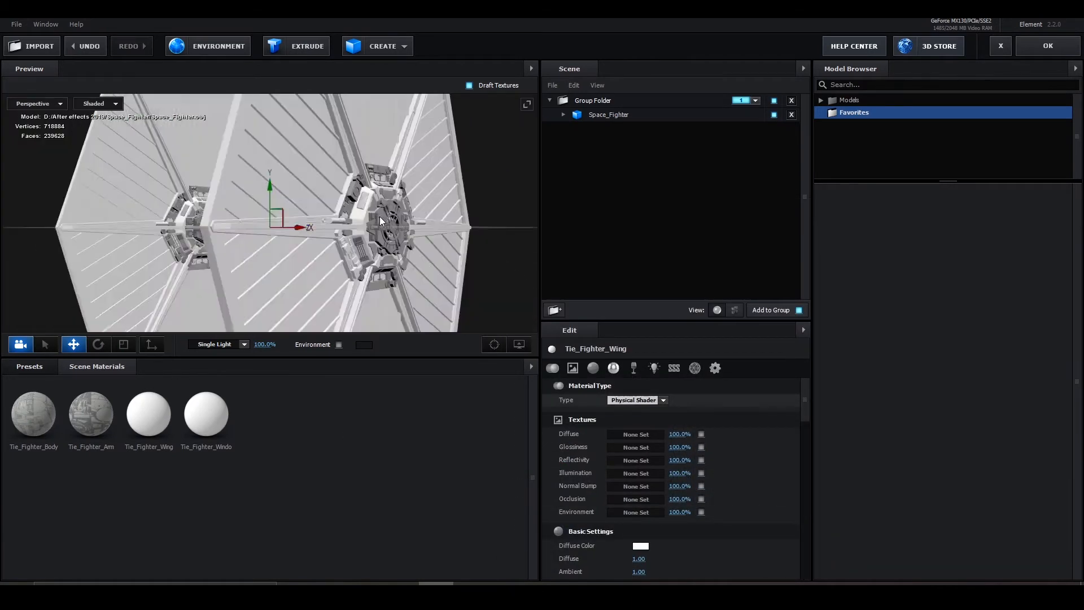
Set the Tie_Fighter_Wing material to Standard Shader and load its wing diffuse, specular, reflection and normal bump textures.
left_click(649, 411)
left_click(698, 373)
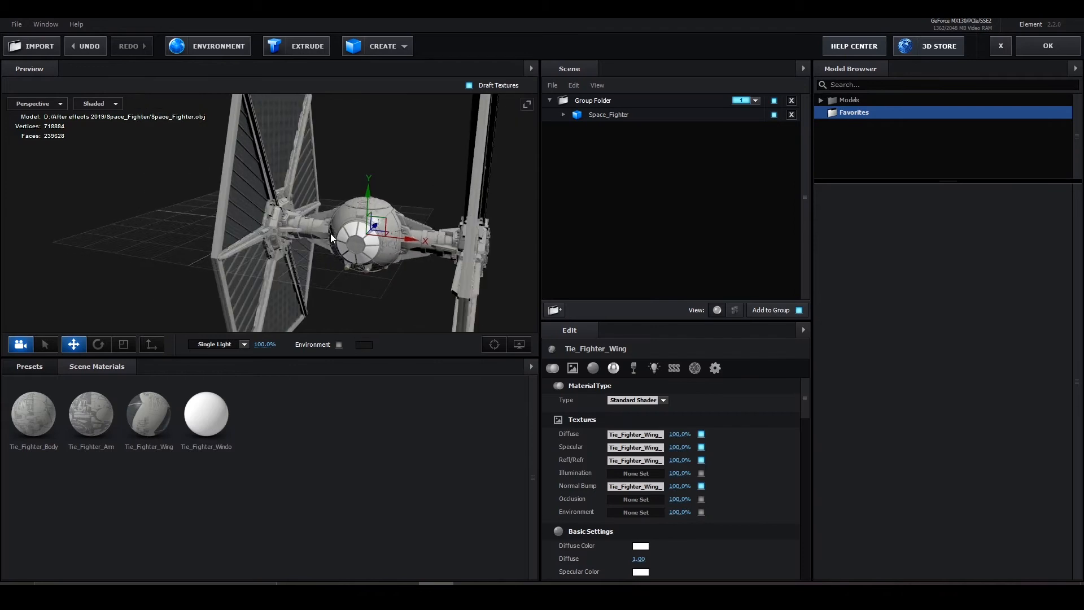
Undo the last scene change and accept the scene setup with the textured Space_Fighter model.
key("ctrl+z")
left_click_drag(453, 274, 312, 211)
scroll(311, 211, "up", 6)
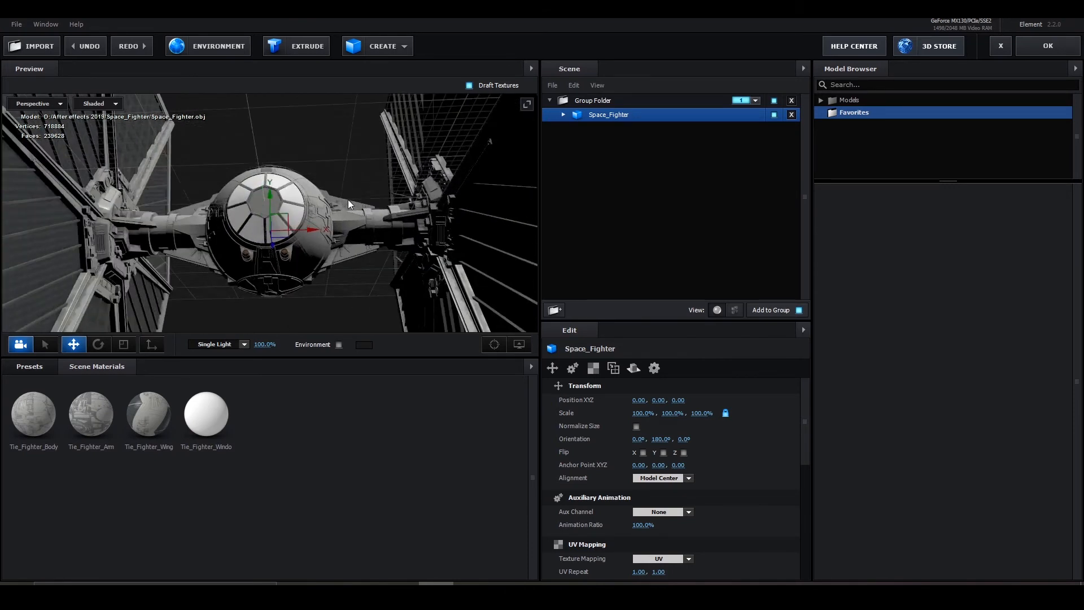
left_click(1055, 49)
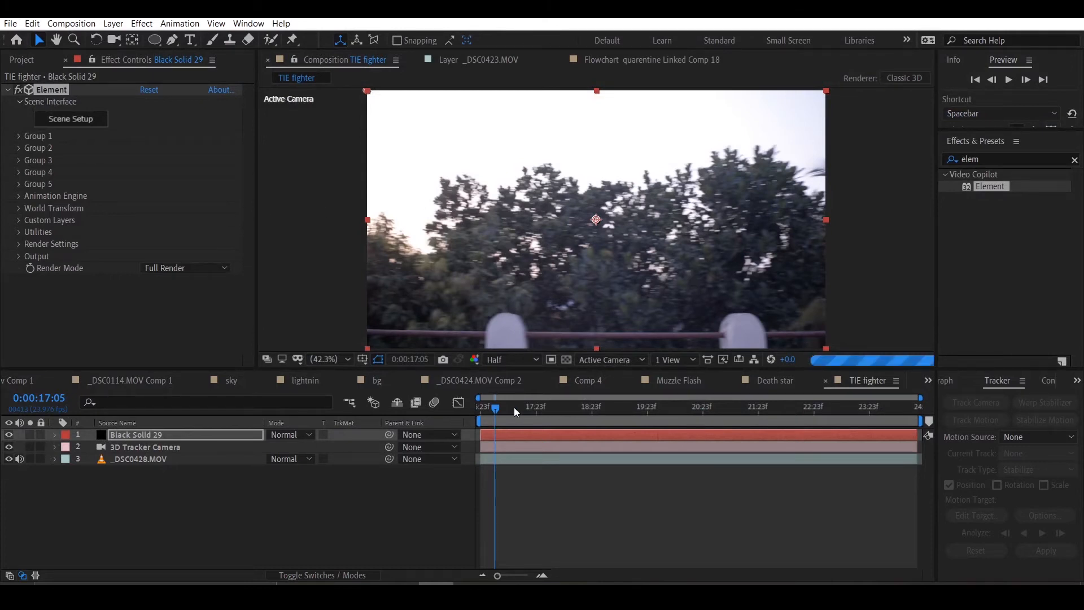
Set the Y value of Position XY in Element's Group 1 Particle Replicator to 9000 on the black solid.
left_click(178, 432)
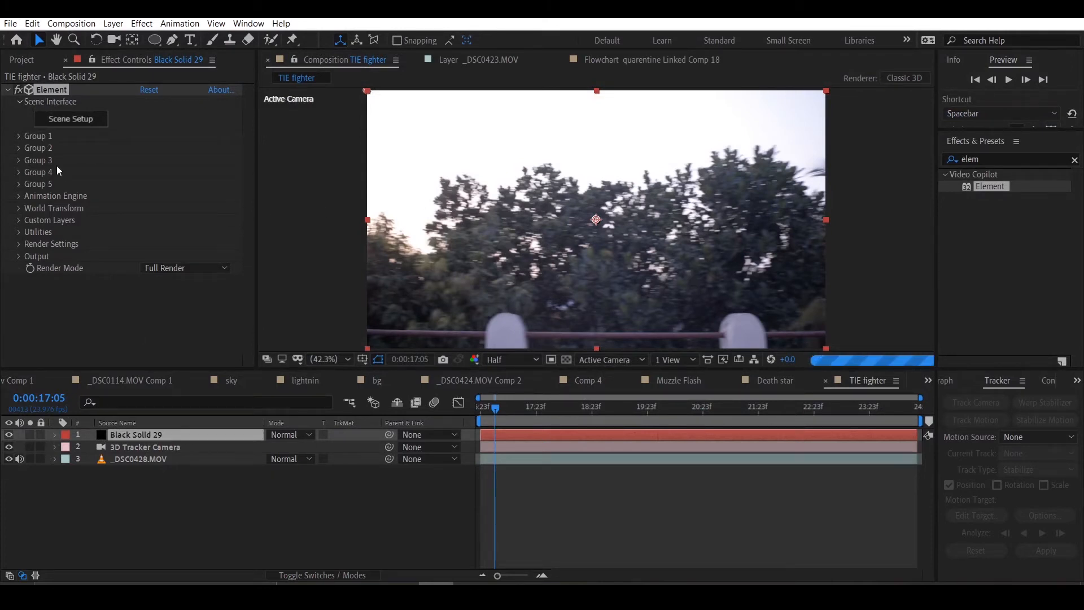
left_click(19, 136)
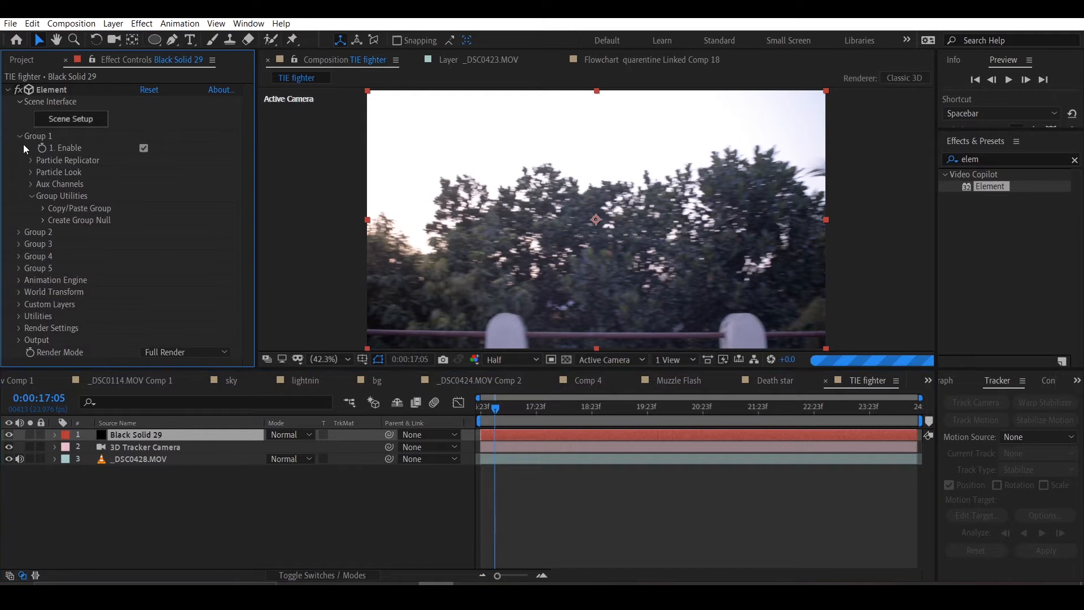
left_click(31, 160)
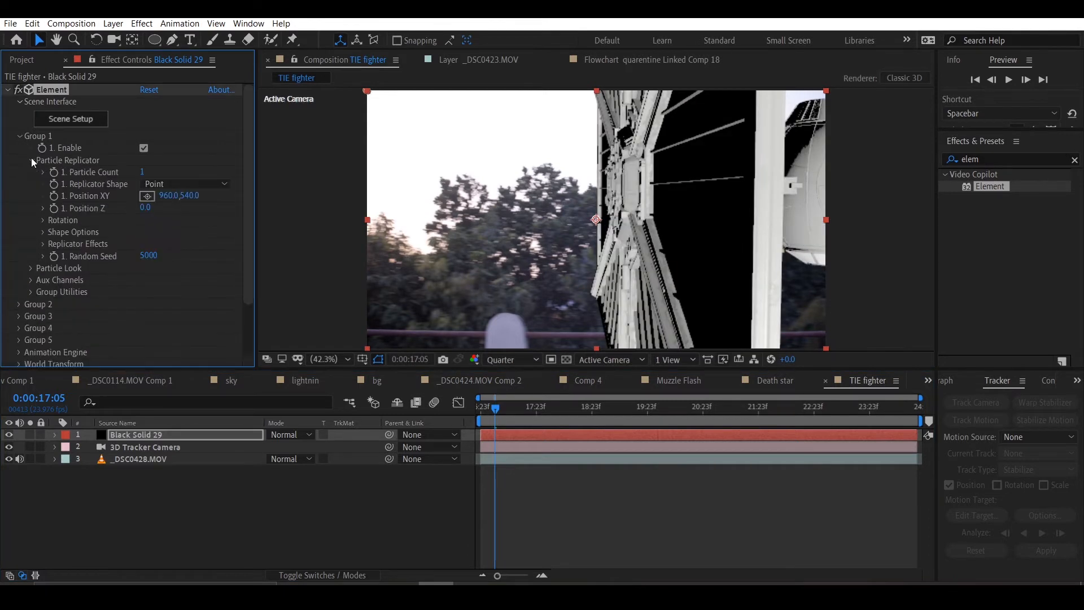
left_click_drag(191, 195, 305, 167)
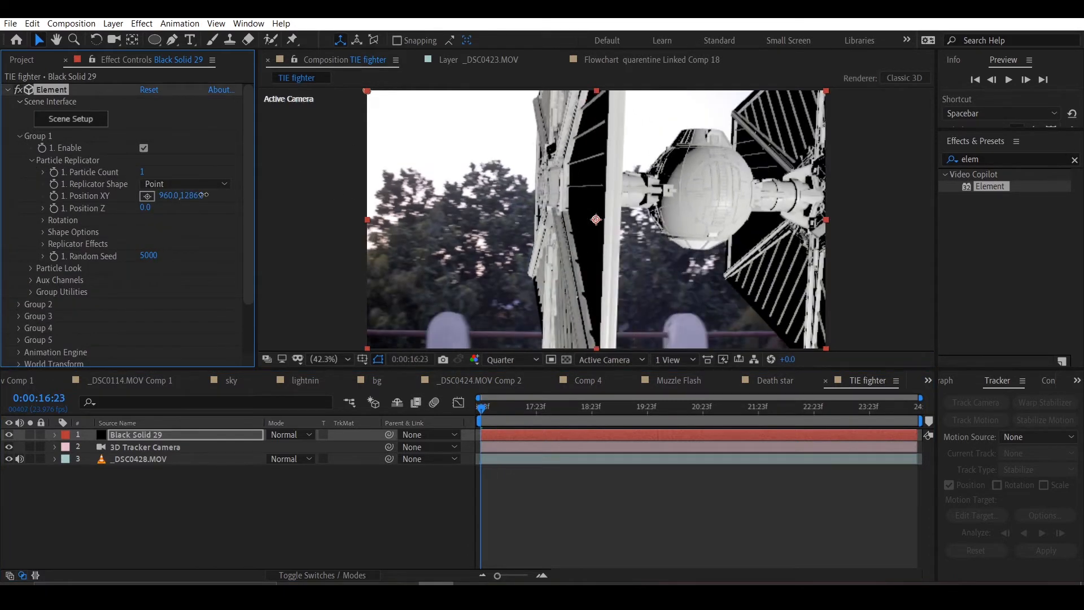
left_click(201, 197)
type("500")
key("Return")
left_click(190, 197)
type("9000")
key("Return")
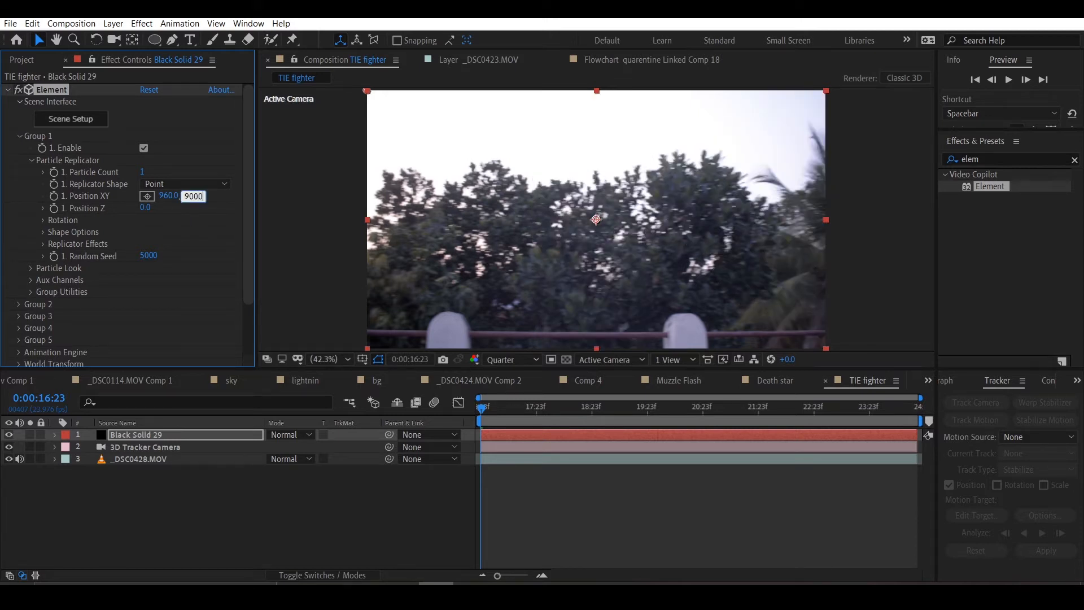
Rotate the fighter to -33° on Y and -23° on Z, and set its Y position to 7000.
left_click(43, 220)
left_click_drag(167, 243, 152, 255)
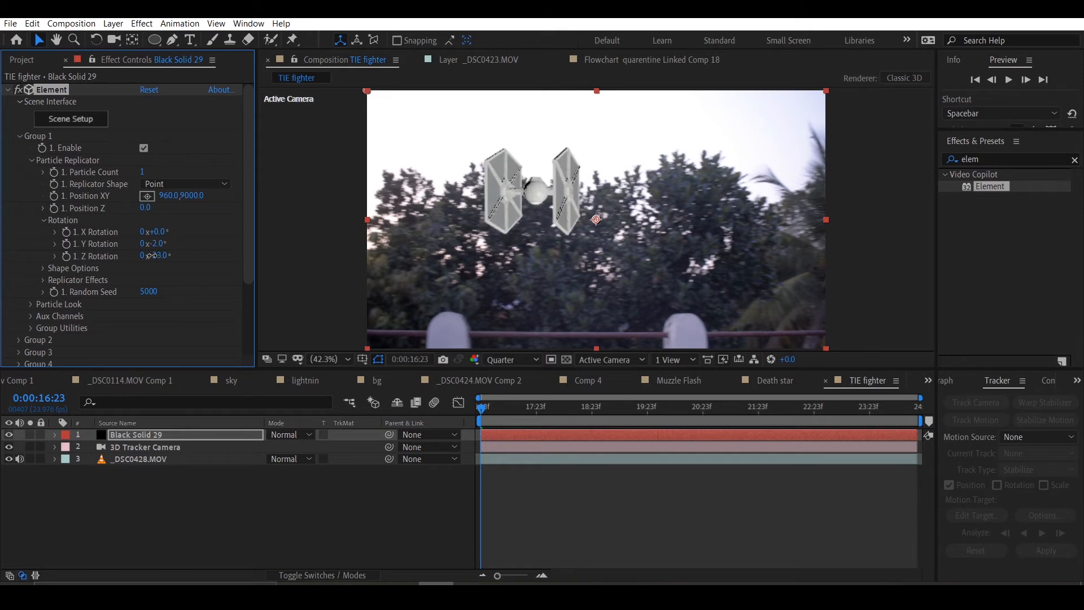
left_click(195, 196)
type("7000")
key("Return")
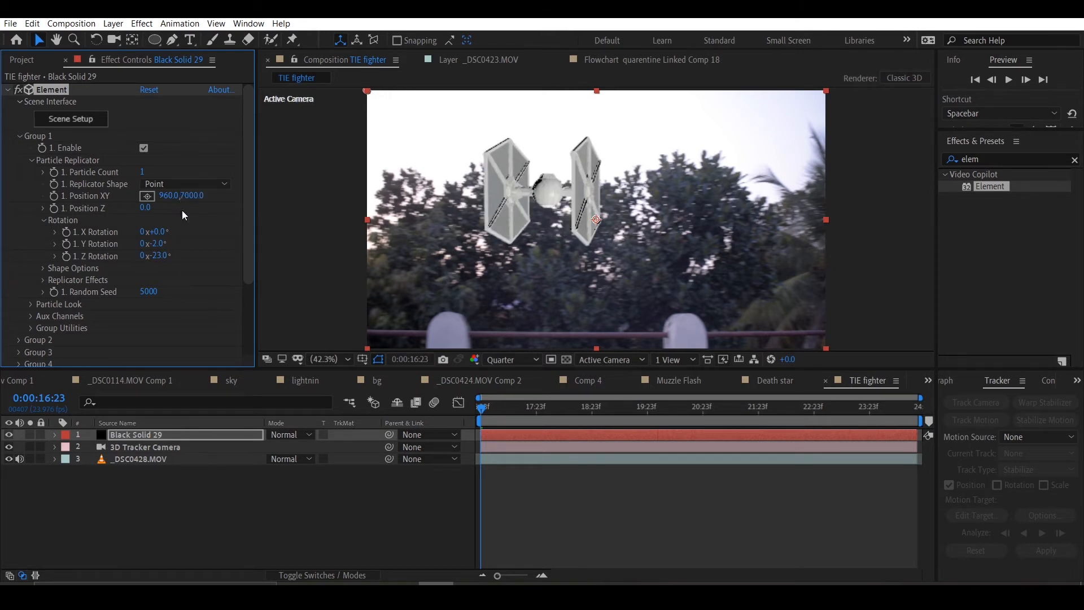
left_click_drag(161, 247, 149, 244)
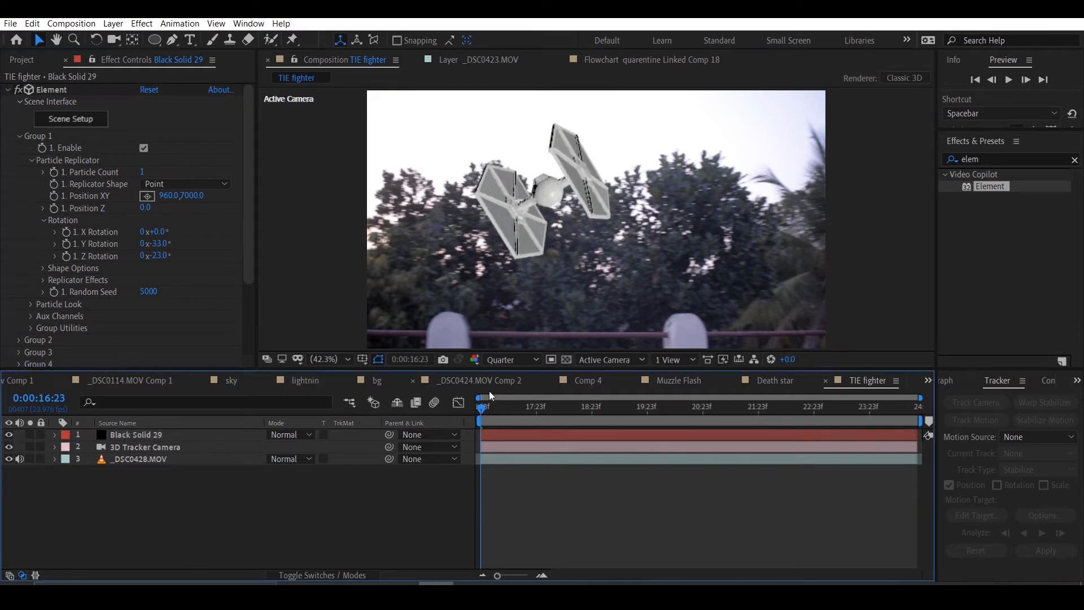
Start keyframing Group 1's Position XY, Position Z, X Rotation and Z Rotation at 0:00:16:23.
left_click(66, 232)
left_click(66, 255)
left_click(54, 207)
left_click(54, 196)
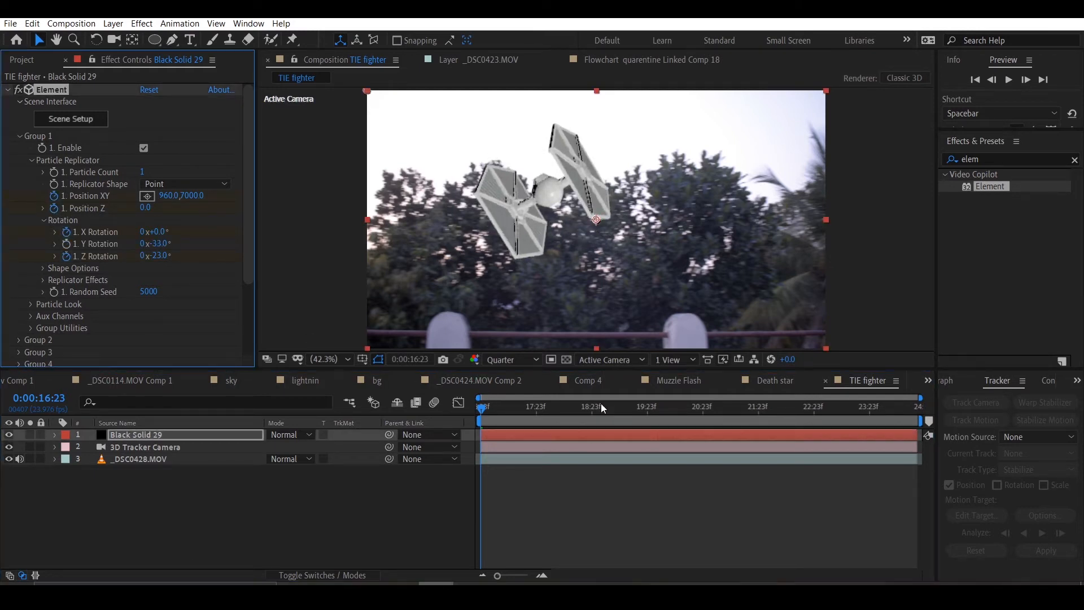
left_click(577, 415)
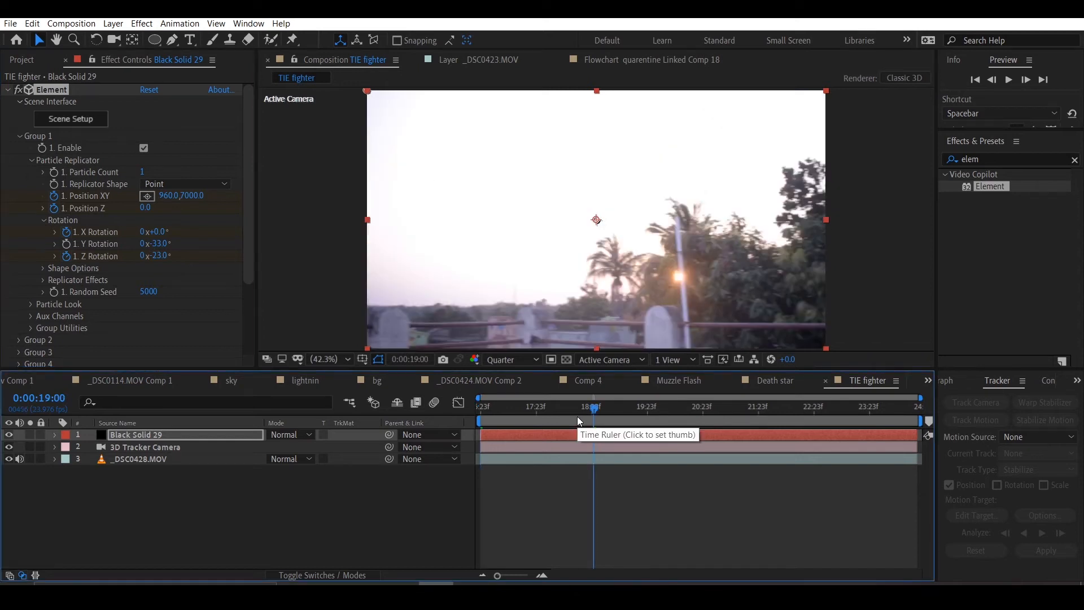
left_click(521, 413)
left_click_drag(663, 194, 439, 165)
key("ctrl+z")
left_click(85, 198)
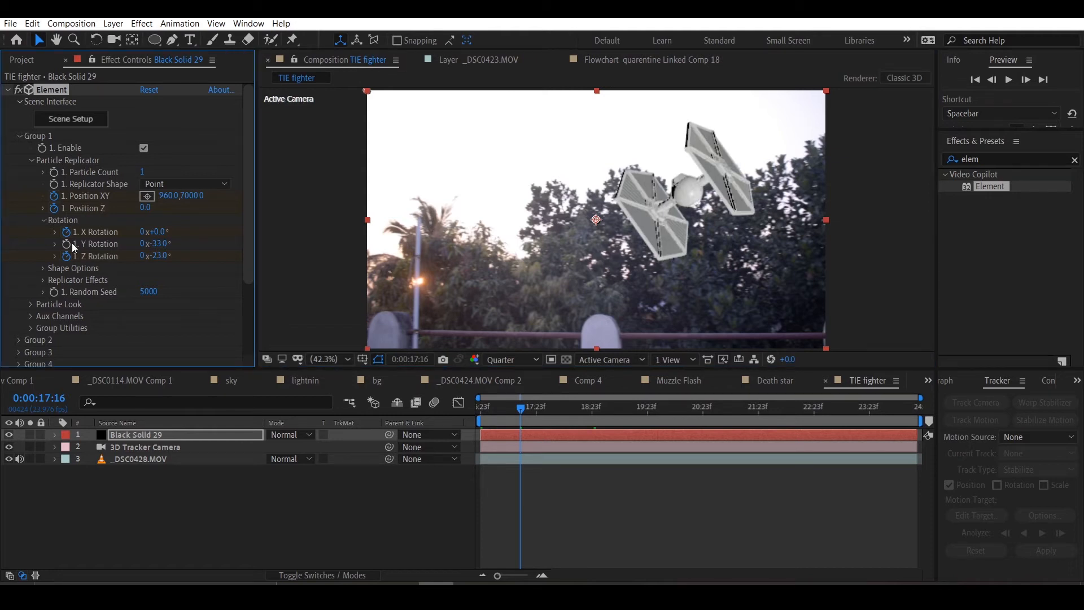
At 0:00:18:06, set the X value of the fighter's Position XY to -2000.
left_click(533, 407)
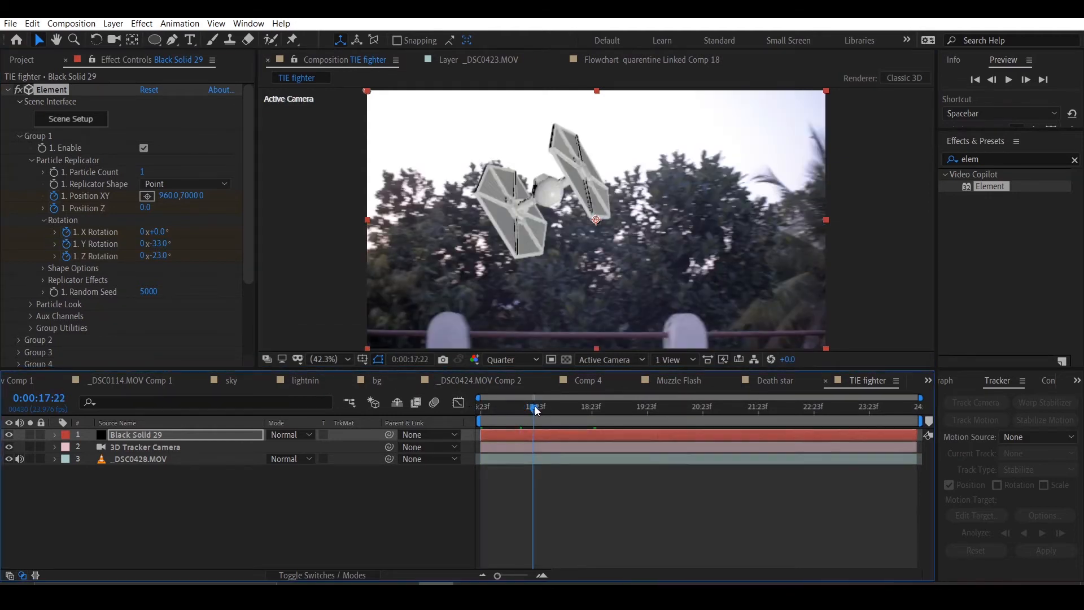
left_click(553, 406)
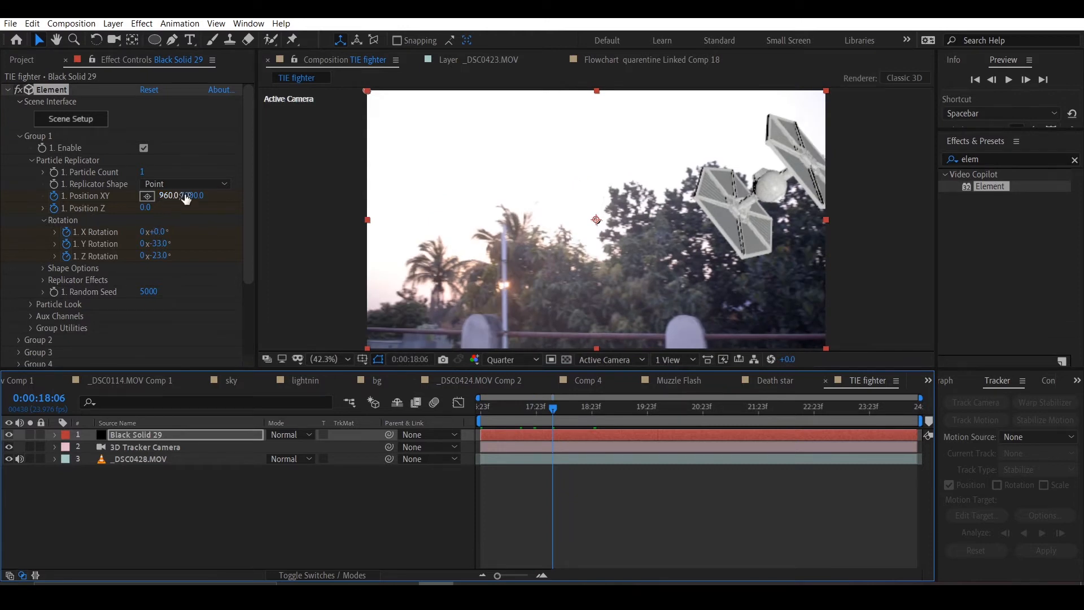
left_click_drag(230, 195, 3, 171)
left_click(170, 195)
type("00")
left_click(215, 230)
left_click(164, 197)
type("-2000")
key("Return")
At 0:00:18:06, rotate the fighter to X -2°, Y 7° and Z -46°, and set Position Z to 710.
left_click_drag(161, 243, 88, 212)
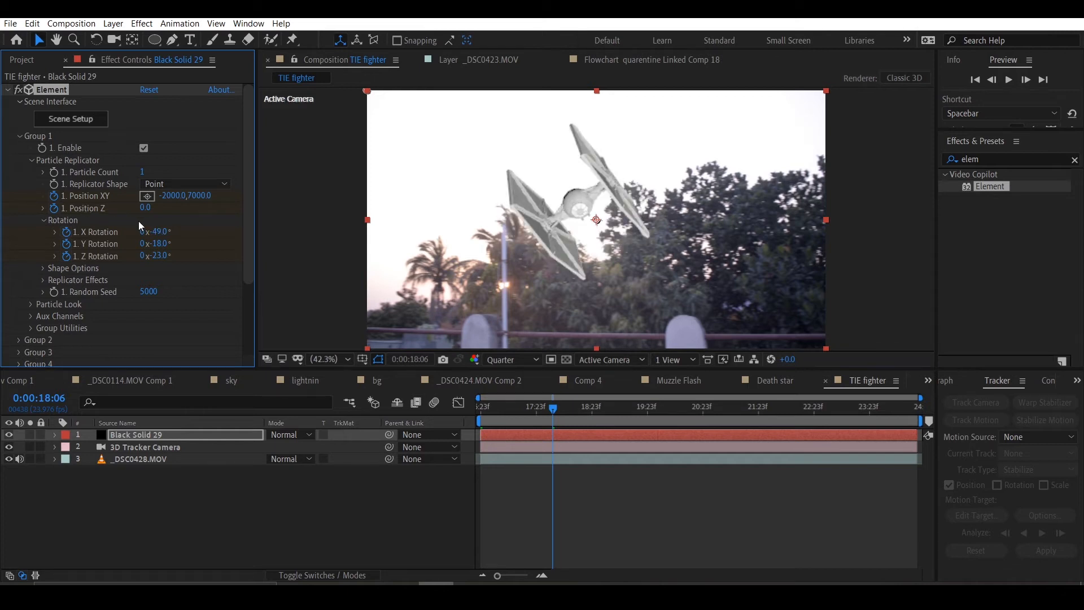
key("ctrl+z")
left_click_drag(164, 244, 115, 249)
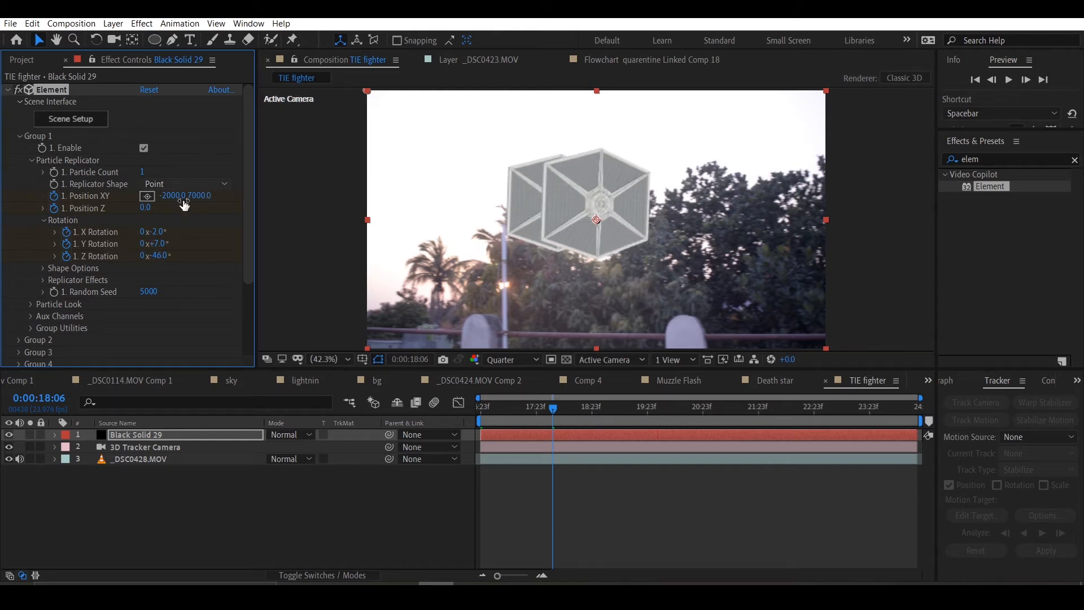
left_click_drag(145, 207, 360, 278)
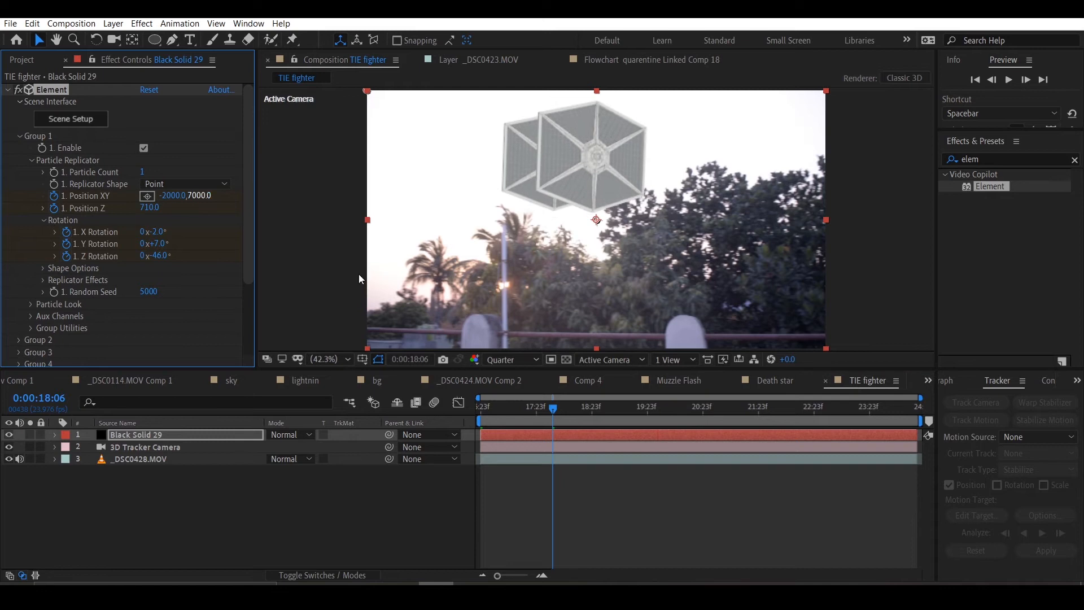
At 0:00:19:17, set the fighter's Position XY to -5000, 5000.
left_click(635, 410)
left_click(170, 195)
type("-5000")
key("Return")
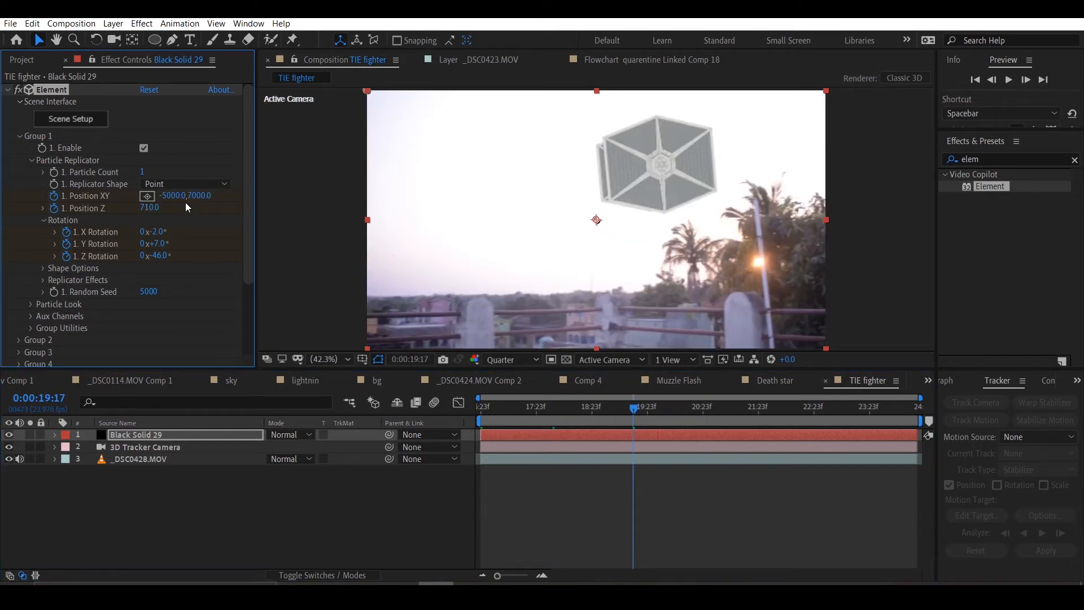
key("Tab")
type("3000")
key("Return")
left_click(200, 195)
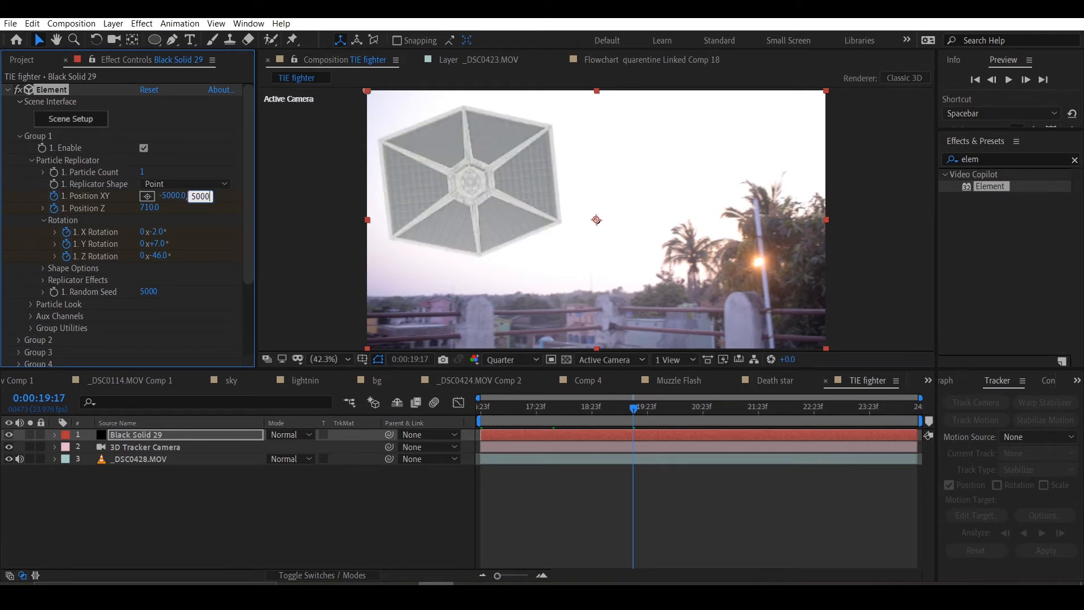
key("Return")
At 0:00:19:17, raise the fighter out of frame by setting Position Z to 3000.
left_click(149, 208)
type("11")
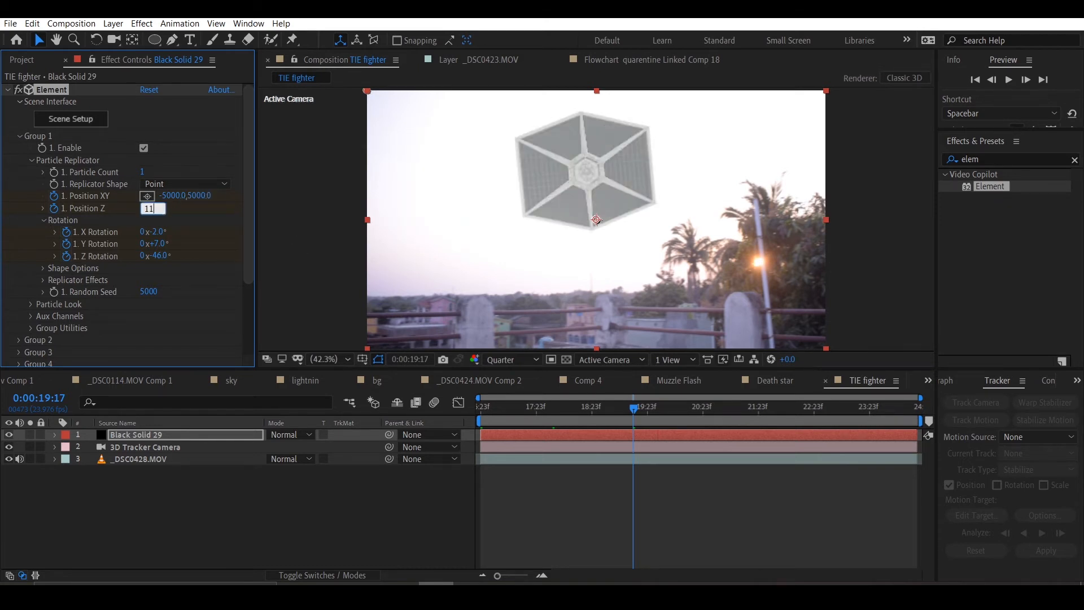
key("Return")
left_click(151, 209)
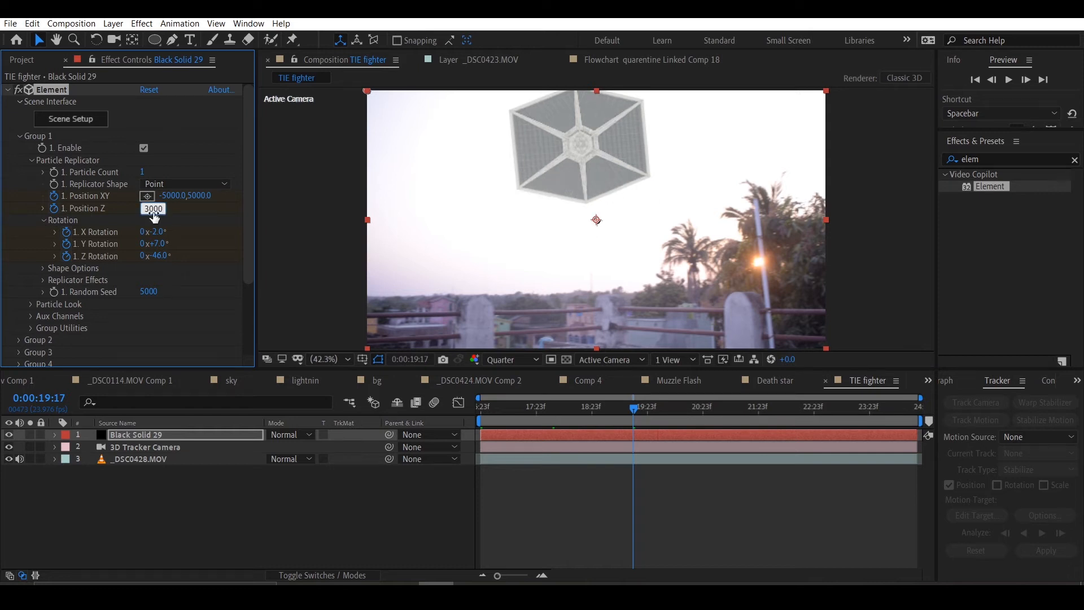
key("Return")
left_click(147, 207)
key("Return")
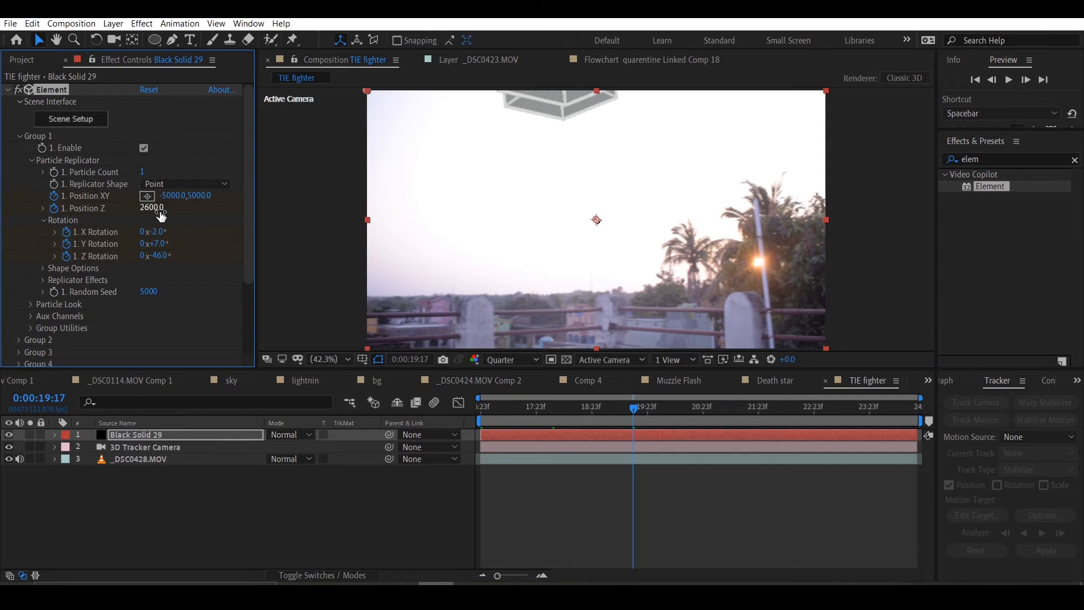
key("Return")
left_click(152, 209)
type("2700")
key("Return")
left_click(152, 208)
type("3000")
key("Return")
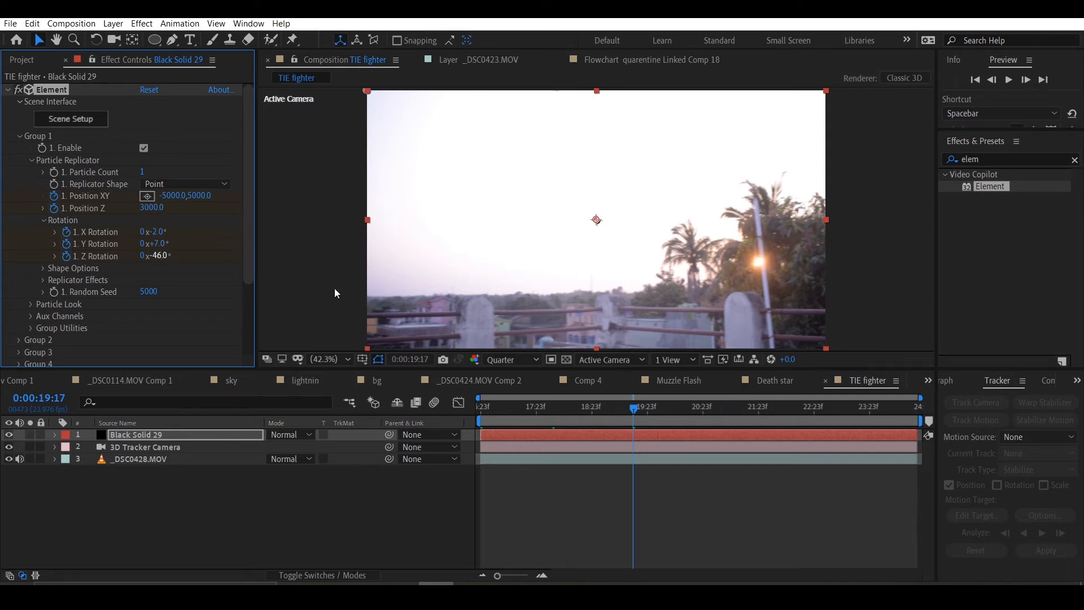
At 0:00:19:03, set the fighter's Y Rotation to 19° and Z Rotation to -45°.
left_click(600, 411)
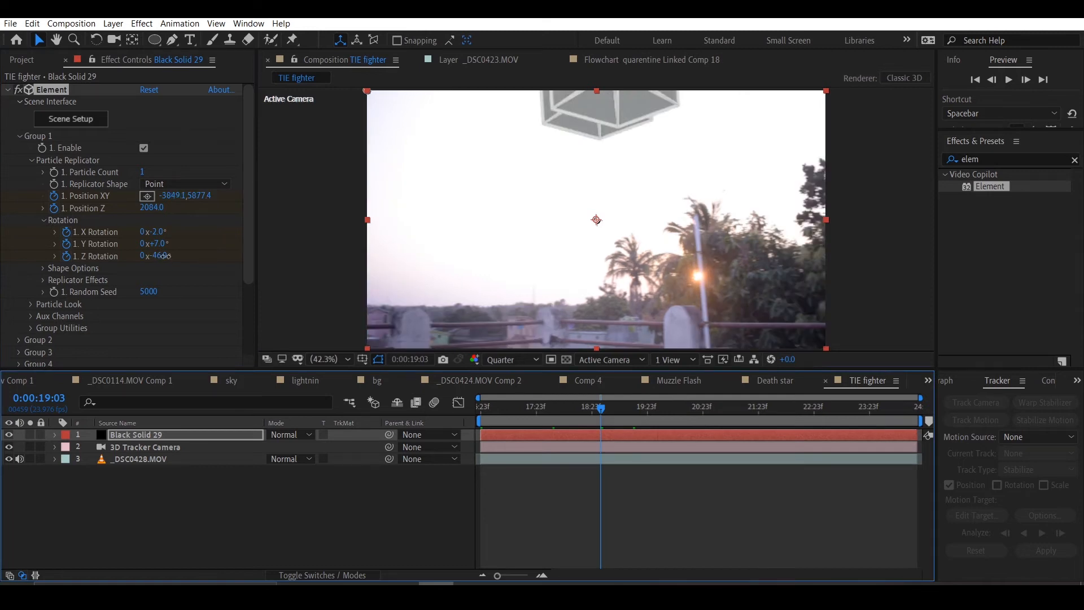
left_click_drag(166, 256, 167, 257)
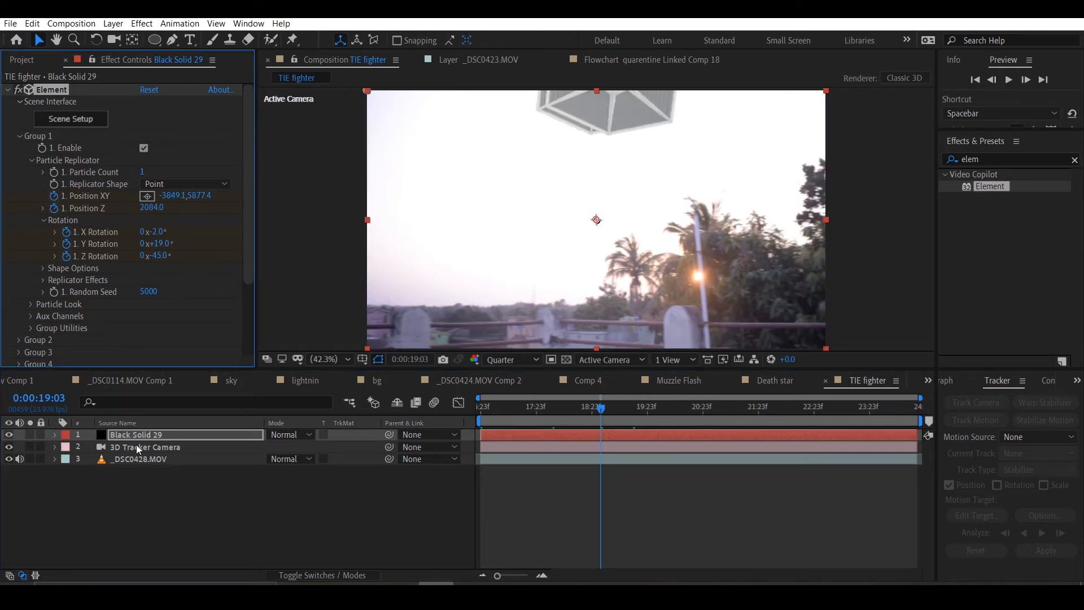
Apply Easy Ease to all of the fighter's position and rotation keyframes on Black Solid 29, and preview the flight.
left_click(187, 435)
key("u")
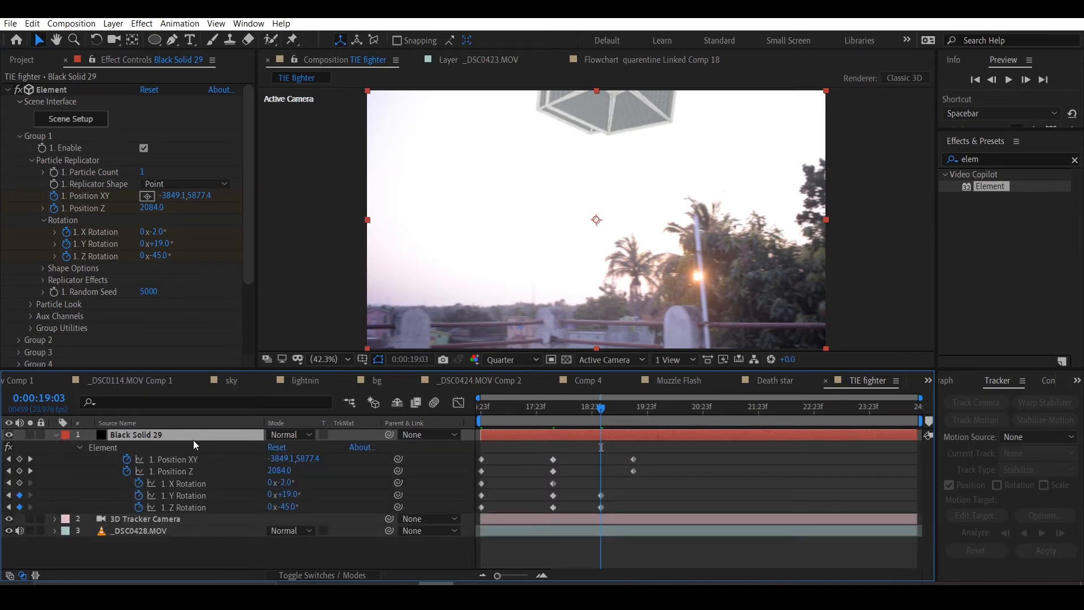
left_click(169, 459)
left_click(176, 507, "shift")
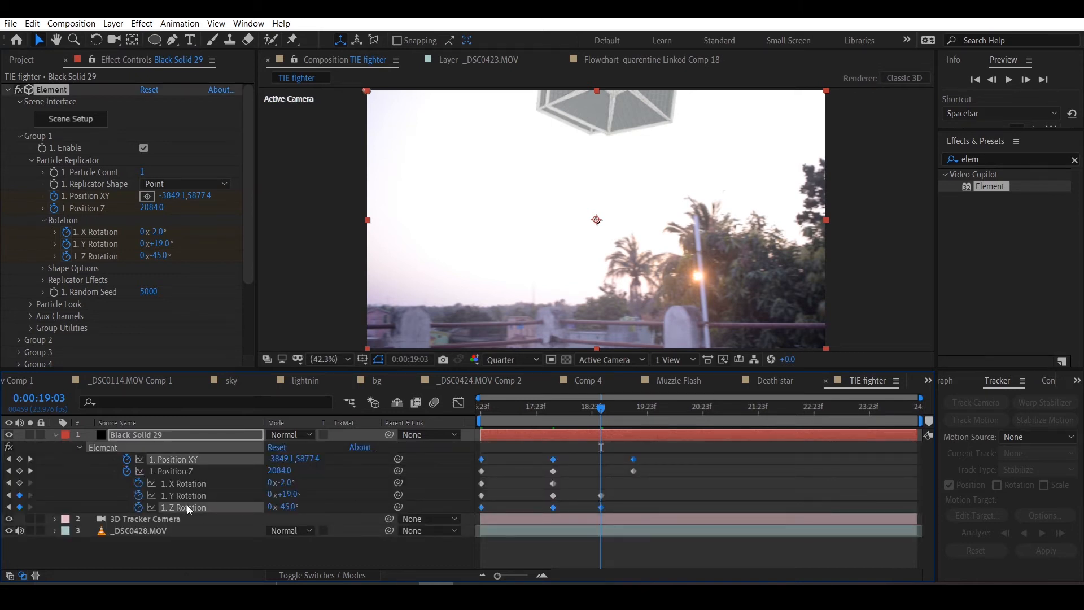
key("F9")
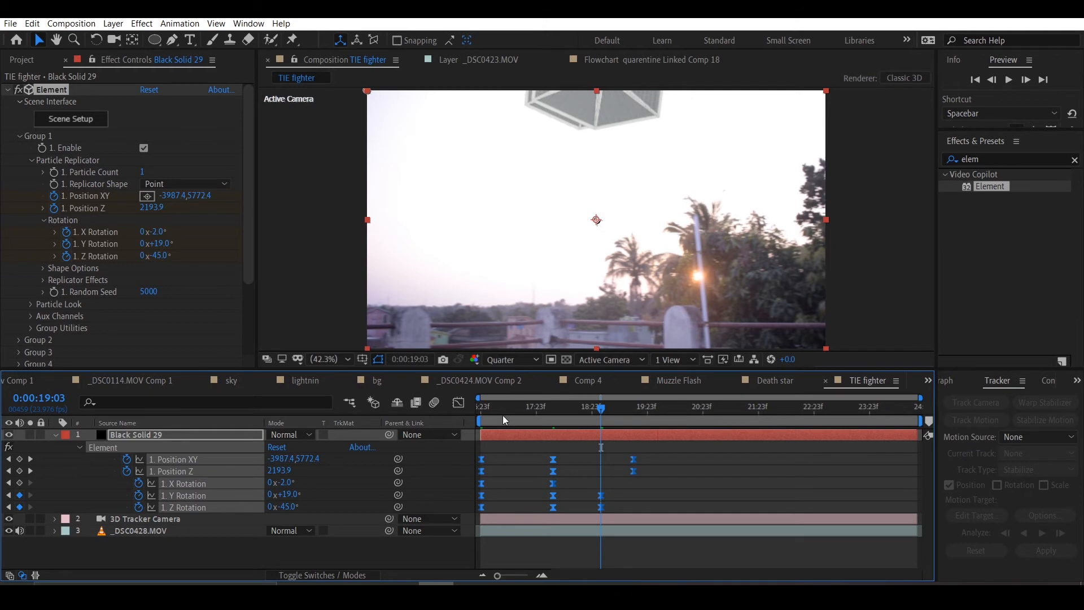
key("Home")
key("space")
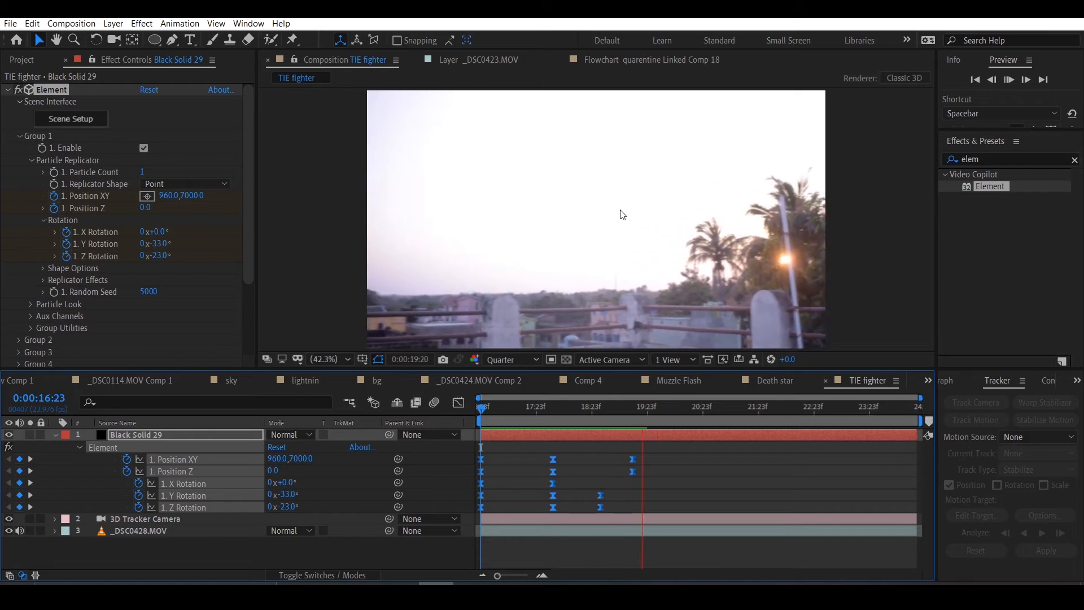
Move the fighter's last position keyframes to about 0:00:21:00 and its last Y and Z rotation keyframes to about 0:00:20:00, then preview.
left_click(531, 406)
left_click_drag(551, 411, 629, 409)
left_click_drag(623, 477, 706, 459)
left_click_drag(590, 489, 612, 513)
left_click_drag(600, 496, 649, 496)
left_click(481, 408)
key("space")
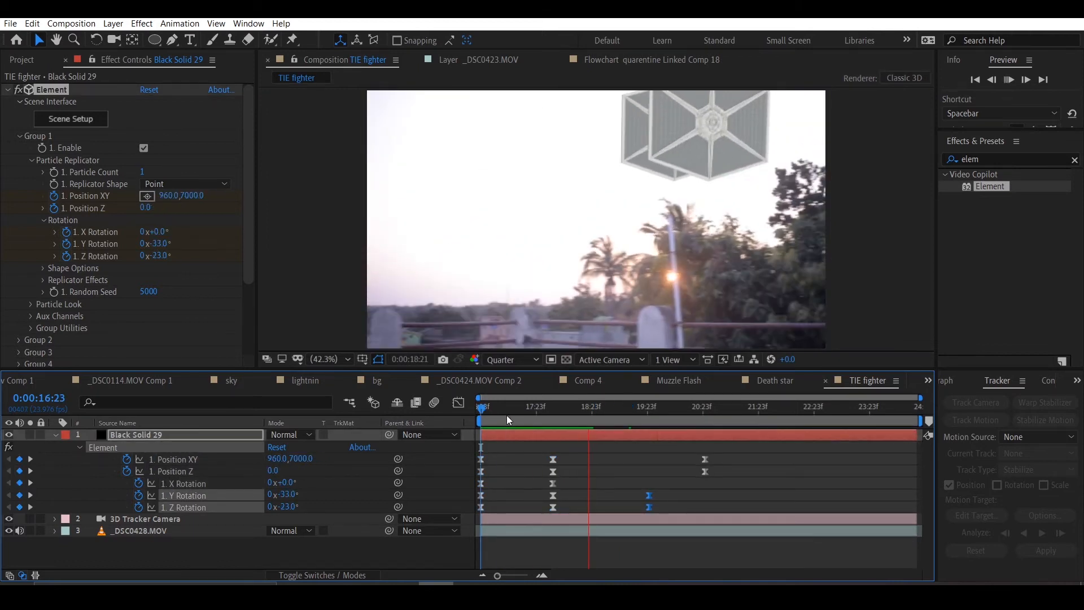
Add a parallel light with the yellow color DABC14.
left_click(113, 24)
mouse_move(133, 36)
left_click(338, 63)
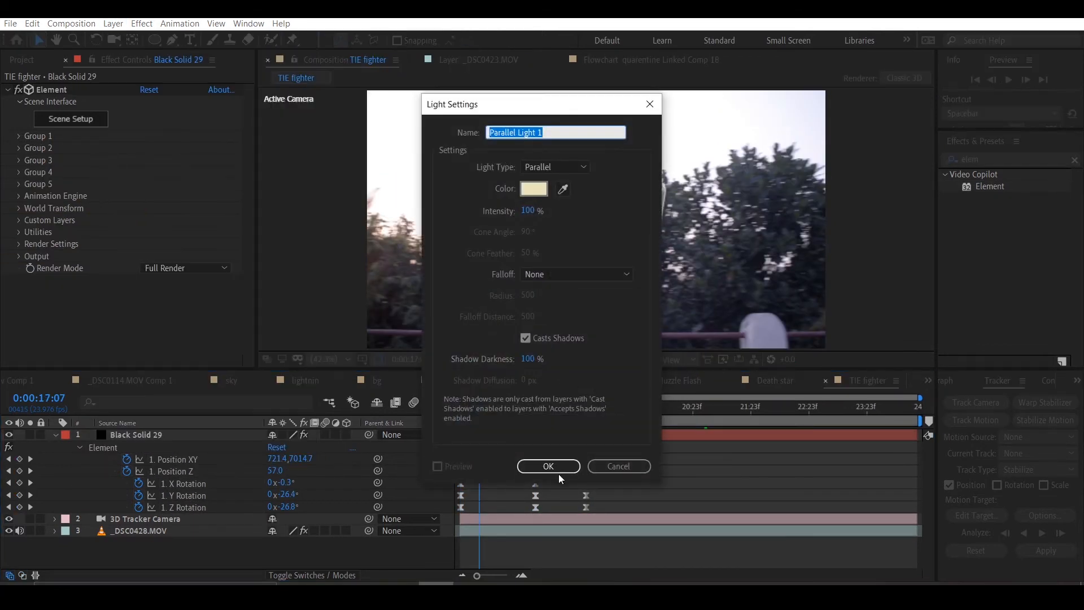
left_click(533, 188)
left_click(417, 286)
left_click(561, 259)
left_click(548, 466)
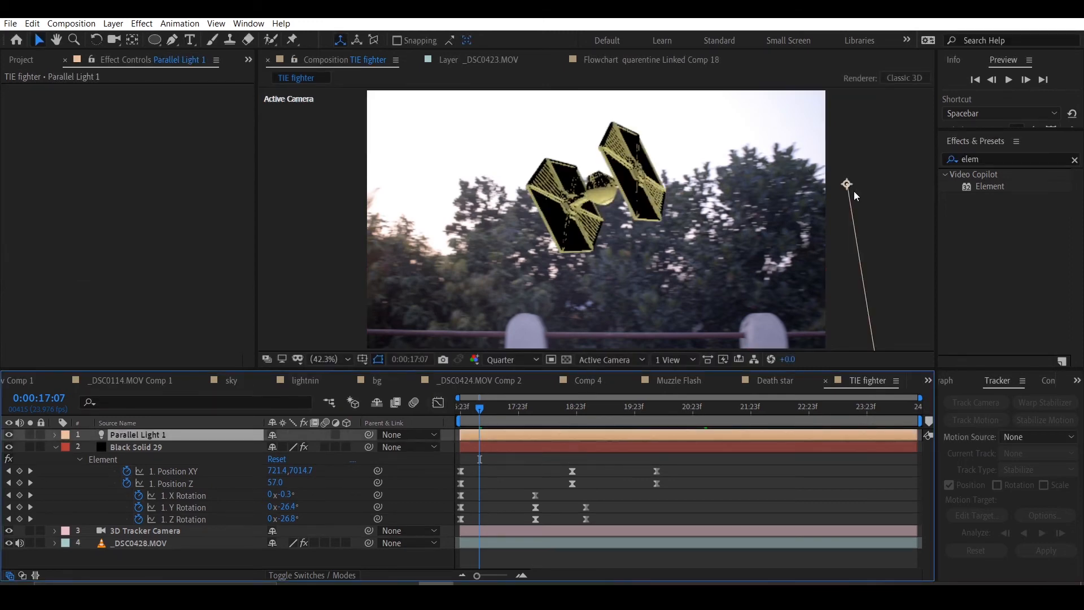
Move the parallel light up to Position 842.2, 789.3, 98.5 and set its Point of Interest Z to 1617.2.
key("comma")
key("comma")
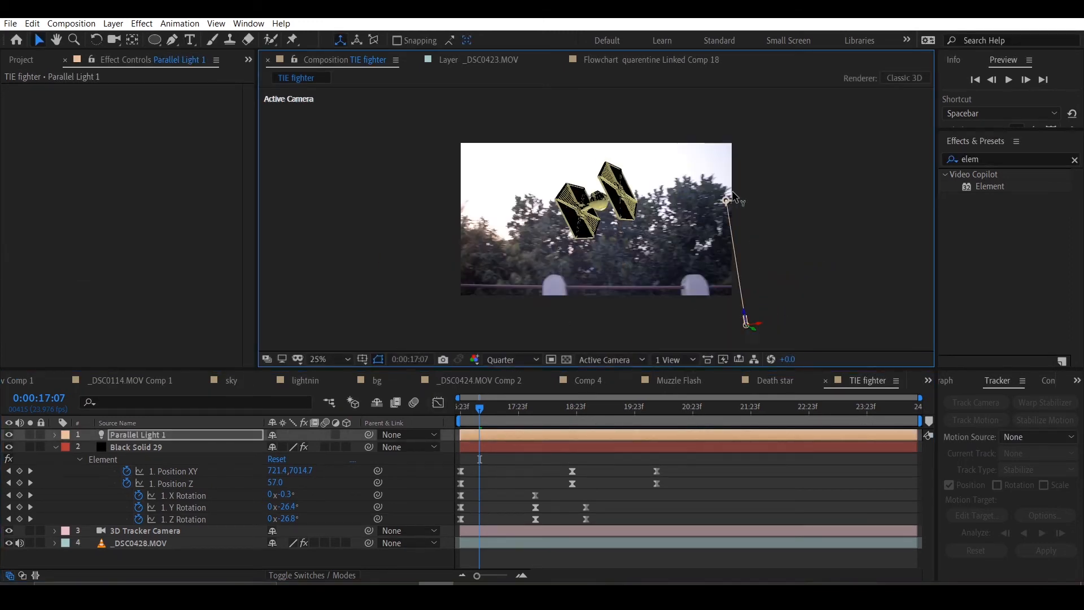
left_click_drag(745, 323, 697, 195)
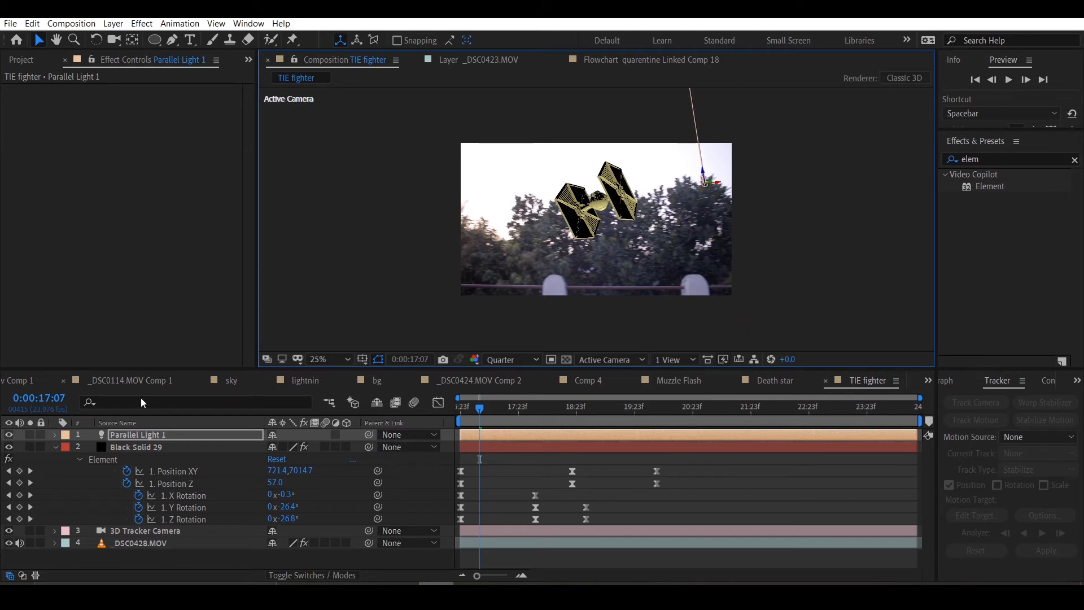
left_click(161, 433)
left_click(54, 435)
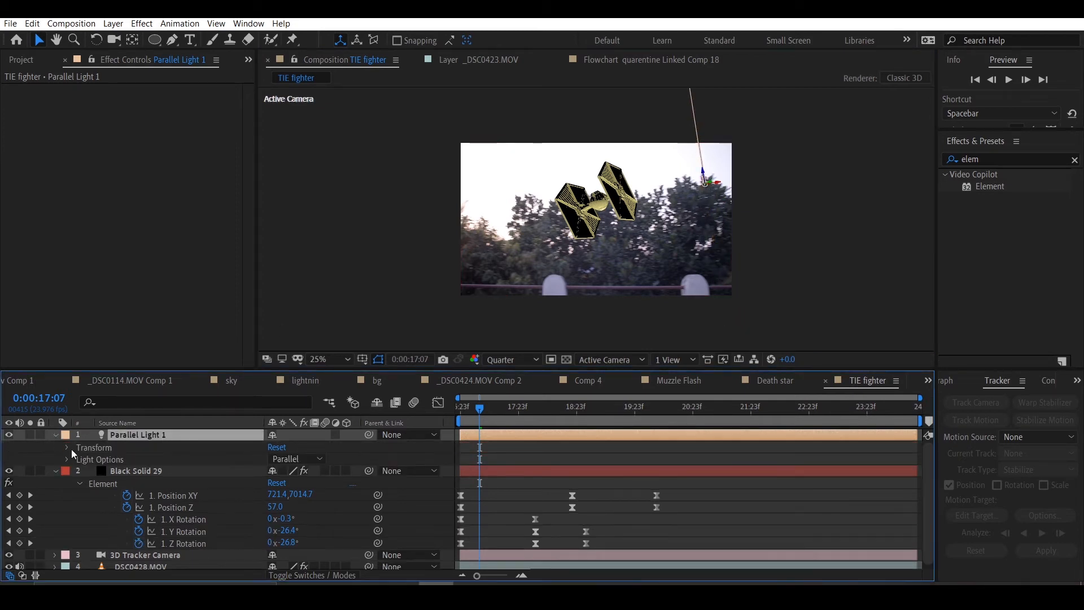
left_click(68, 447)
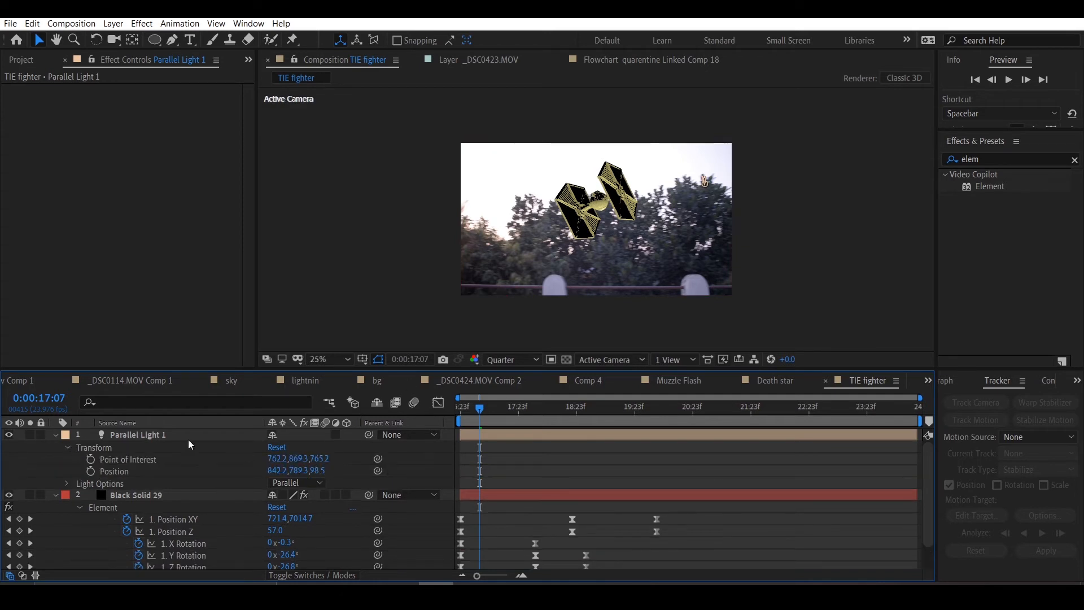
left_click(169, 434)
left_click_drag(321, 459, 924, 455)
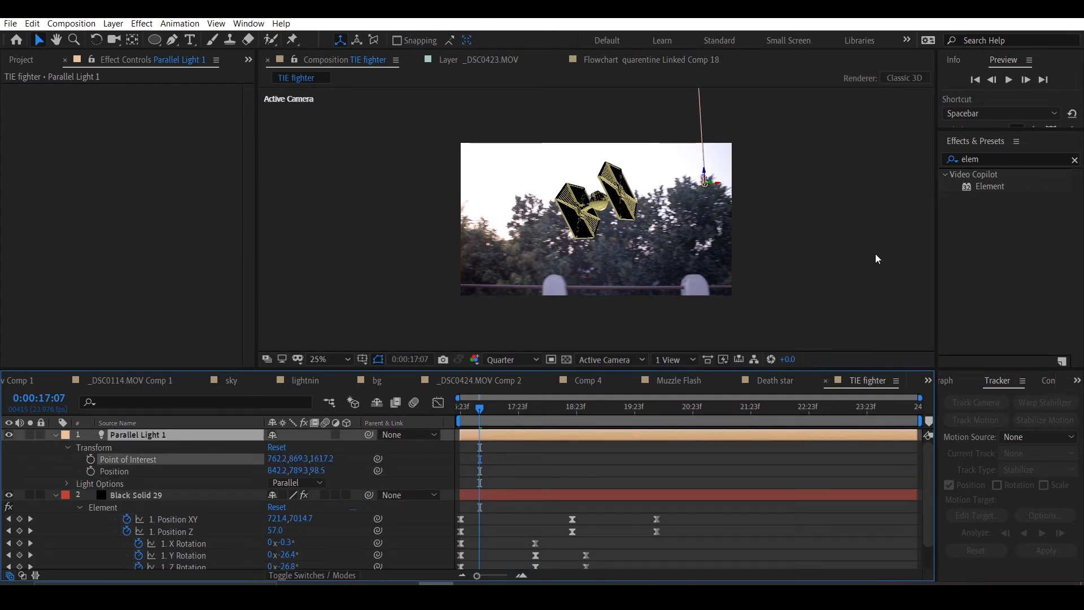
Place the light outside the frame's sunlit side at about -797.9, 935.8, -167.4, with Point of Interest at about 154.6, 870.2, 0.8.
key("comma")
key("comma")
left_click_drag(619, 158, 628, 220)
scroll(636, 234, "up", 3)
left_click_drag(432, 278, 697, 313)
scroll(700, 312, "down", 1)
left_click_drag(713, 221, 457, 266)
left_click(267, 437)
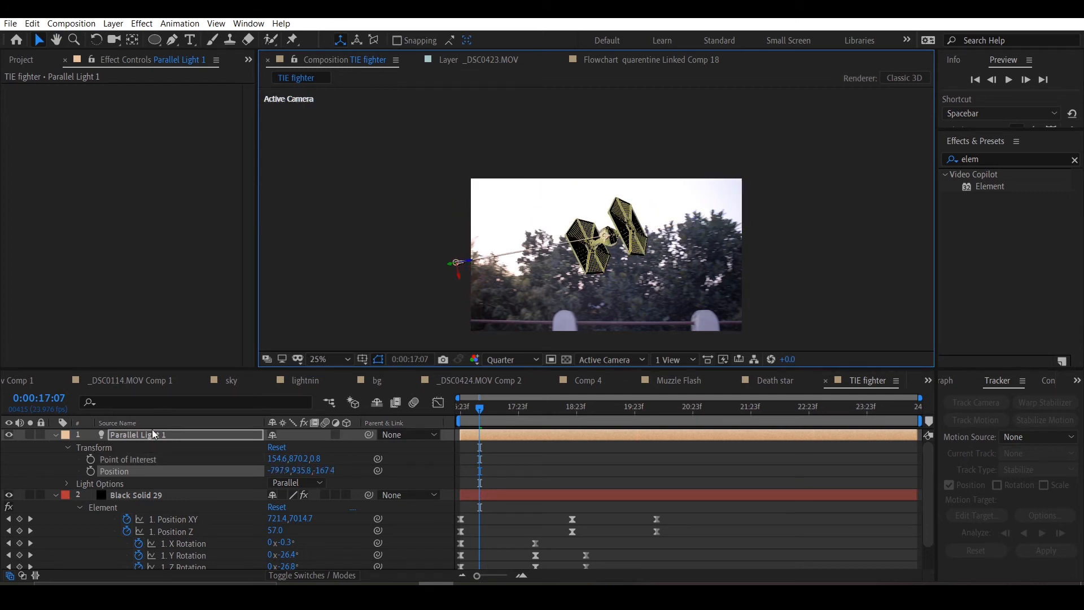
Change the parallel light's color to a pale cream.
left_click(68, 484)
left_click(275, 503)
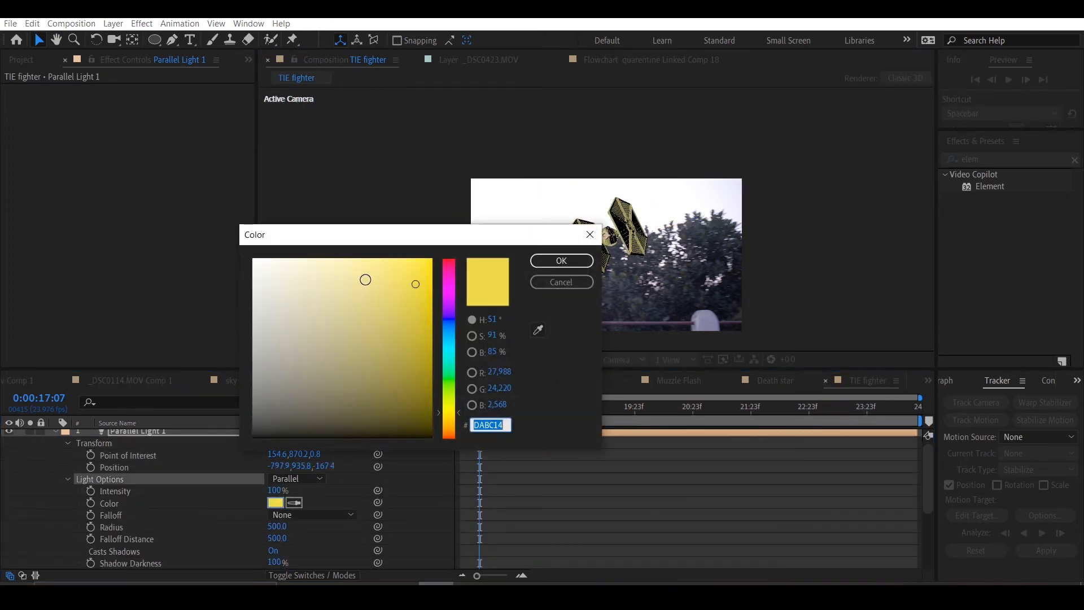
left_click(261, 283)
left_click(561, 258)
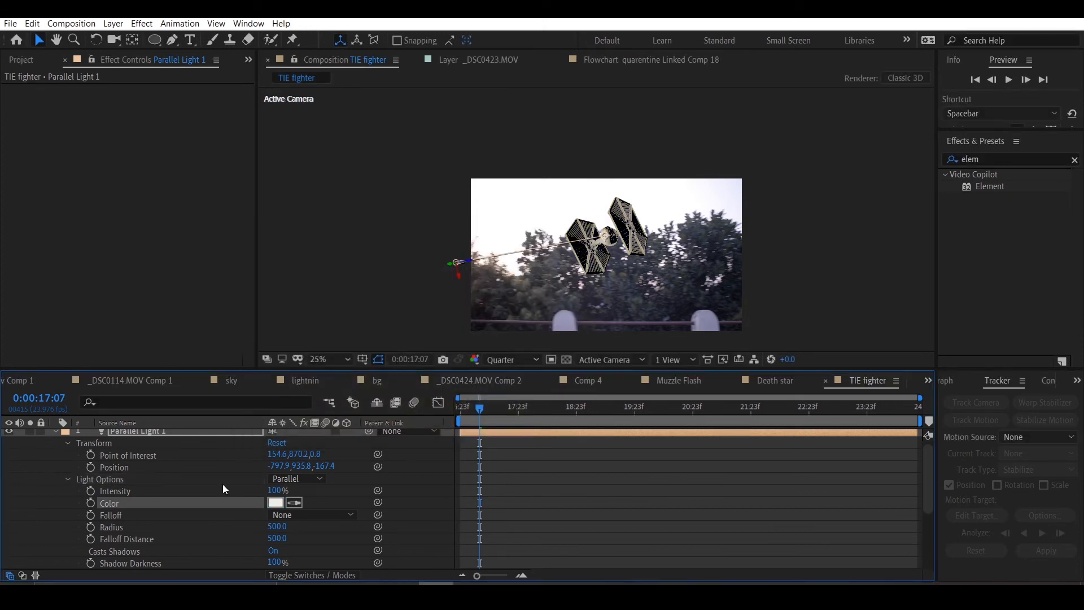
left_click(275, 502)
left_click(307, 278)
left_click(559, 259)
left_click(585, 490)
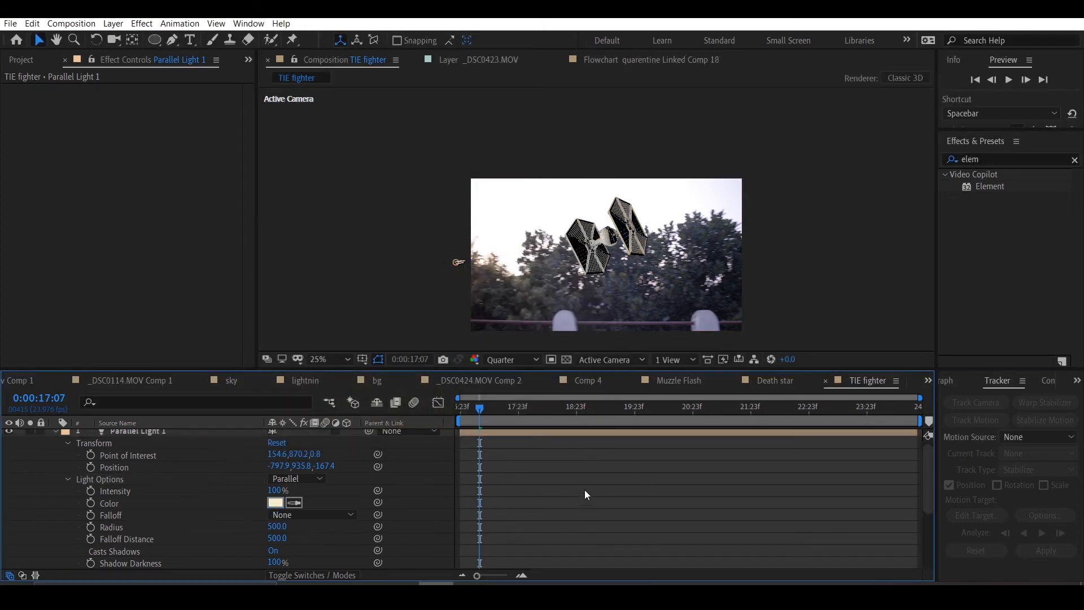
Collapse the light's properties, select the fighter's Black Solid 29 layer and set the preview resolution to Full.
left_click(55, 434)
left_click(142, 446)
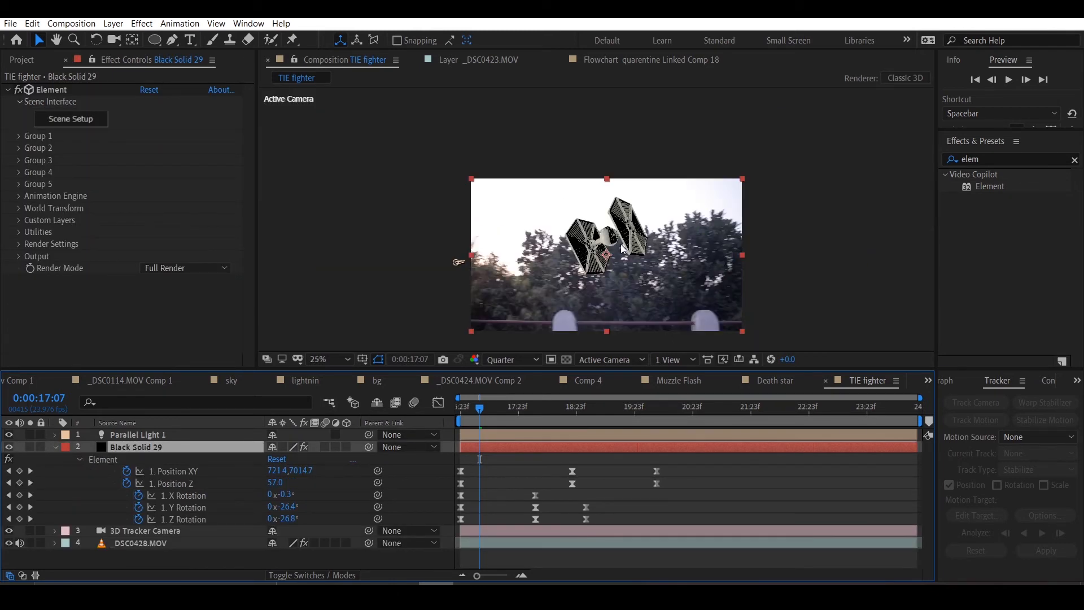
left_click(514, 360)
left_click(498, 373)
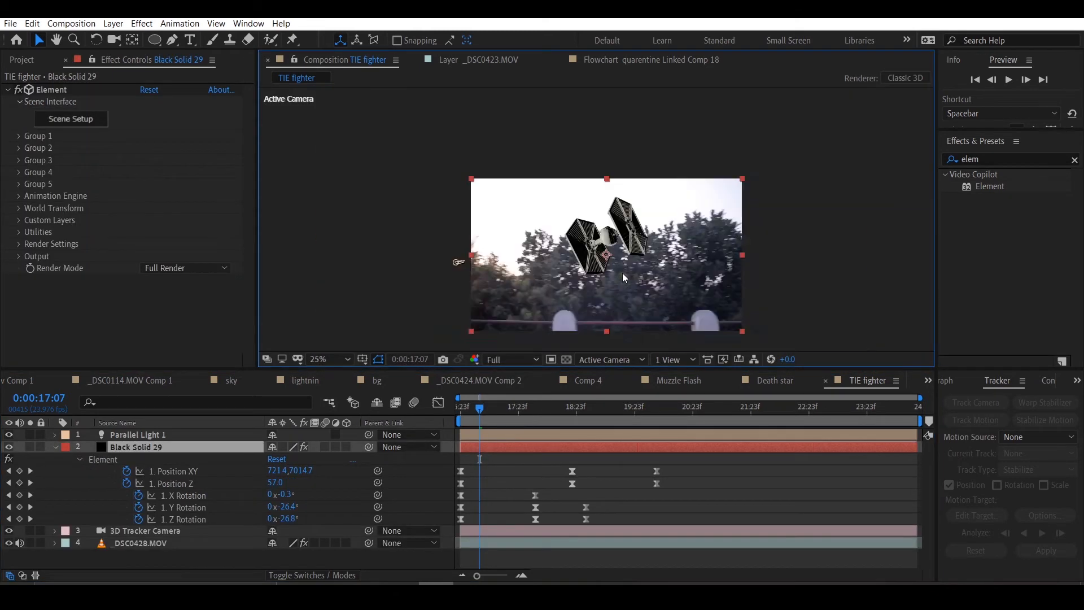
key("ctrl+5")
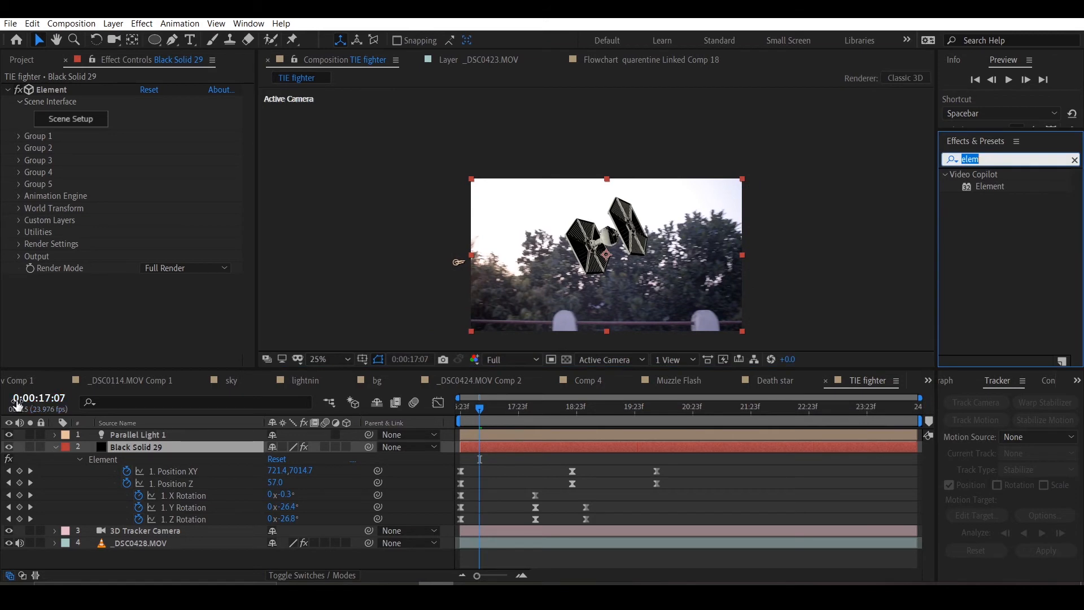
Duplicate the _DSC0428.MOV layer twice with one copy at the top of the layer stack, and save the project.
left_click(56, 447)
left_click(151, 468)
key("ctrl+d")
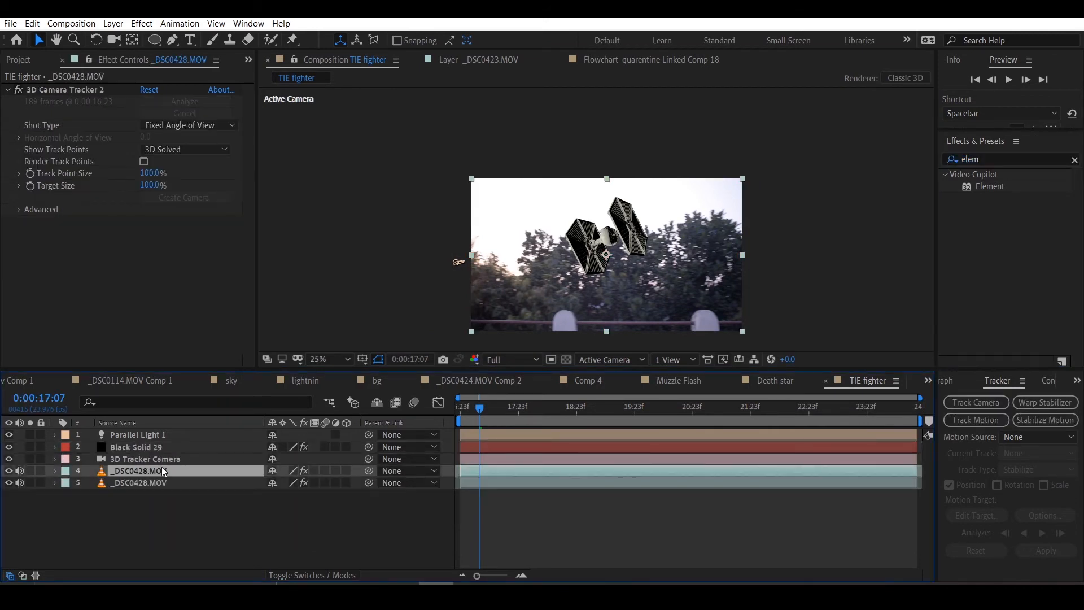
key("ctrl+d")
left_click_drag(166, 468, 120, 433)
left_click(134, 484)
key("ctrl+s")
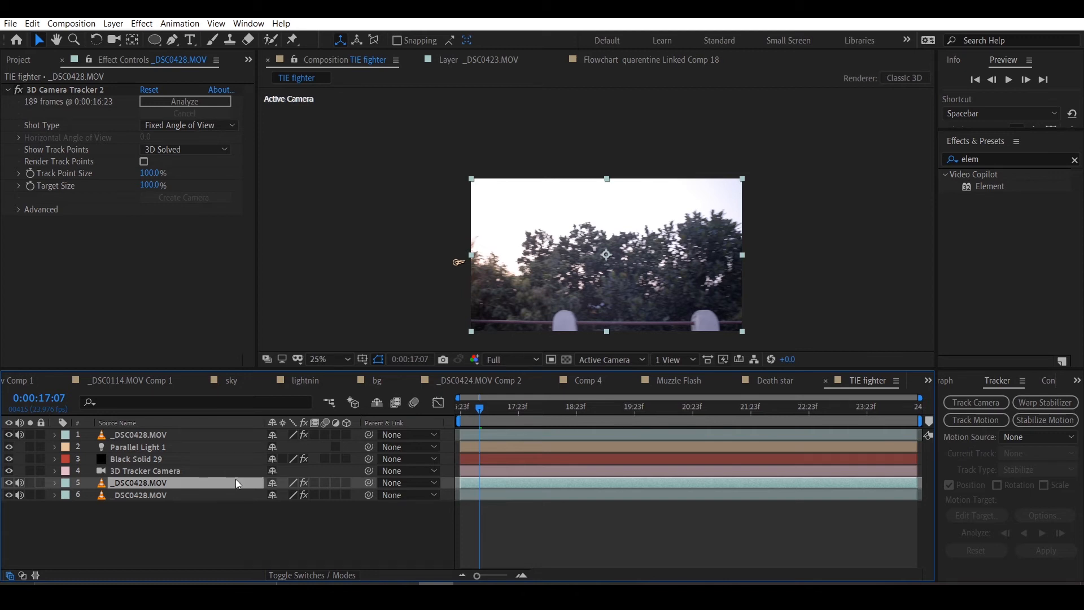
Apply the Tint effect to the soloed _DSC0428.MOV copy on layer 5.
left_click(990, 159)
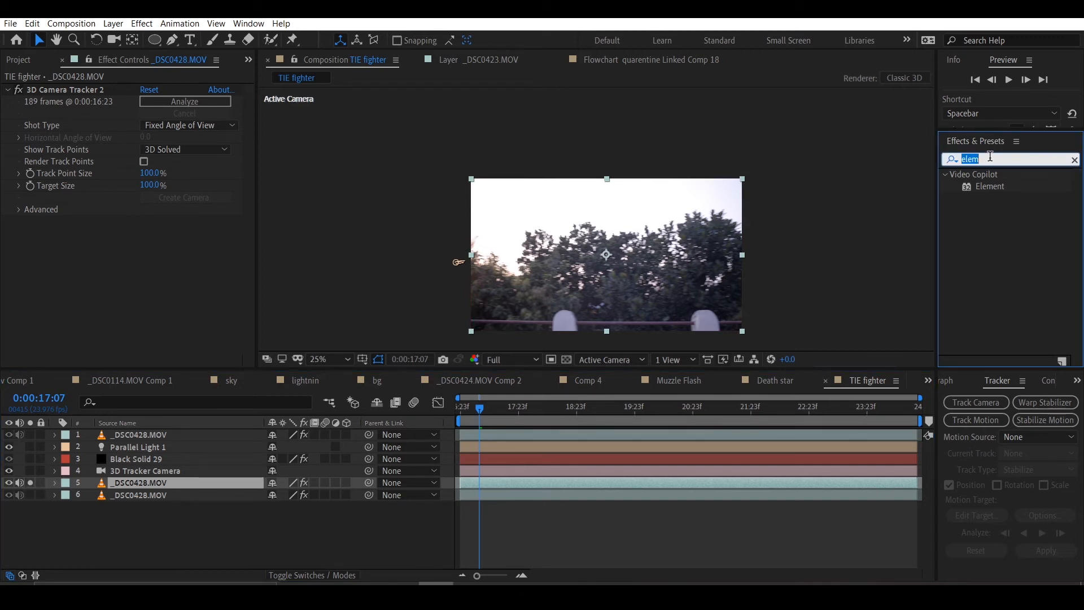
key("BackSpace")
left_click(989, 157)
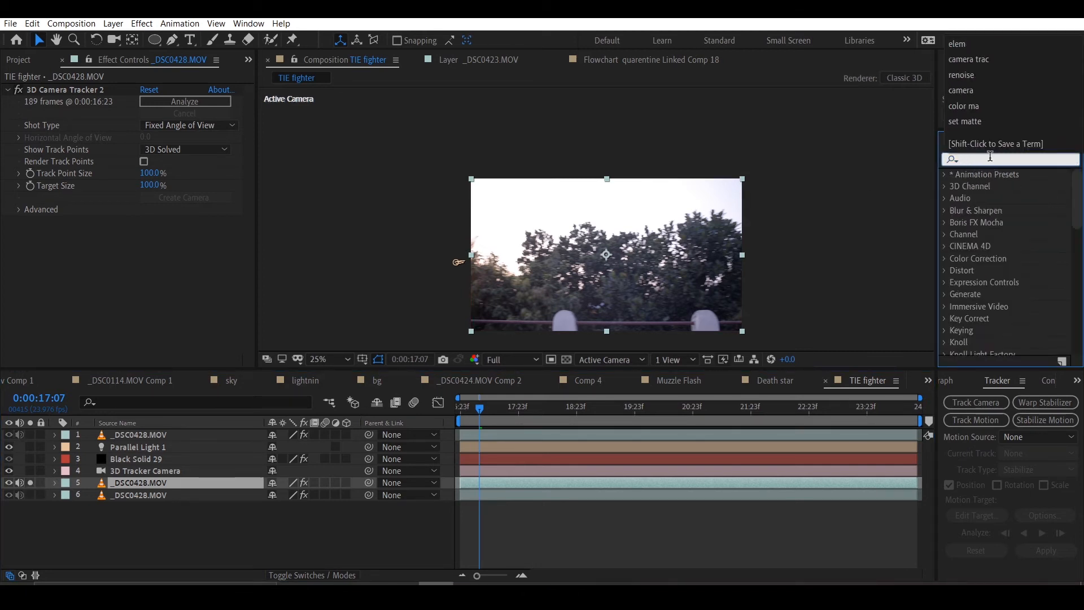
type("tint")
key("Return")
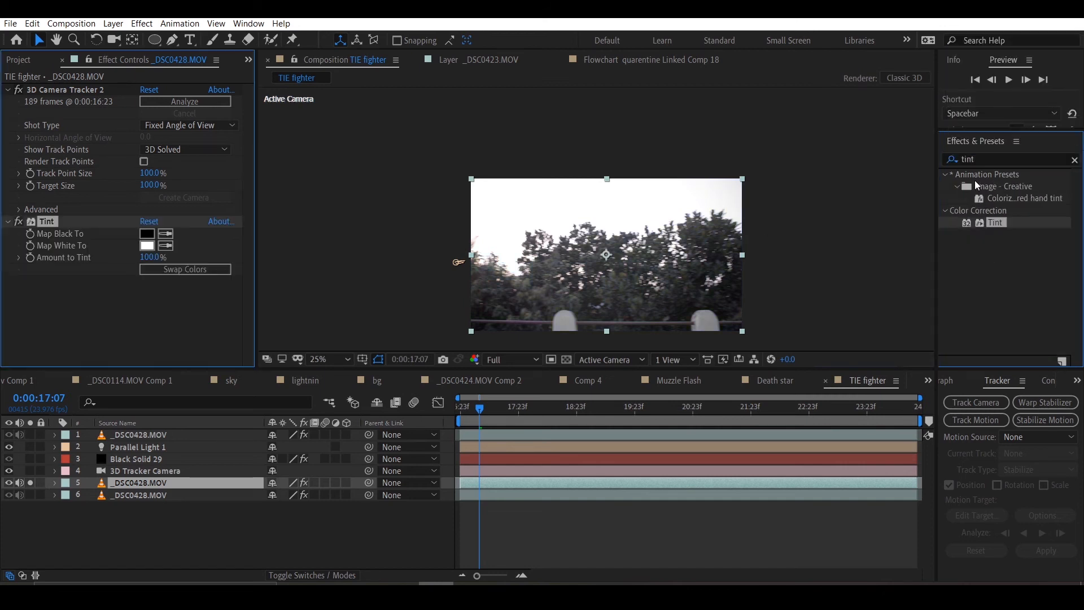
Add Levels to the tinted copy and raise its contrast with Input Black about 10023.2 and Gamma about 1.61.
left_click(990, 154)
type("leve")
left_click(200, 361)
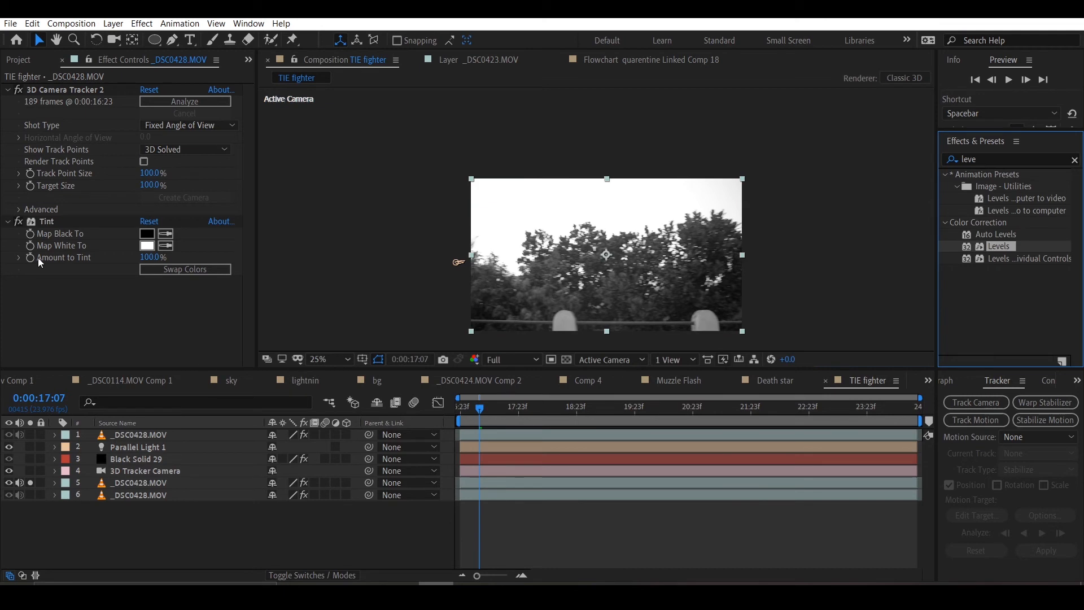
left_click_drag(191, 258, 253, 259)
left_click_drag(41, 258, 96, 258)
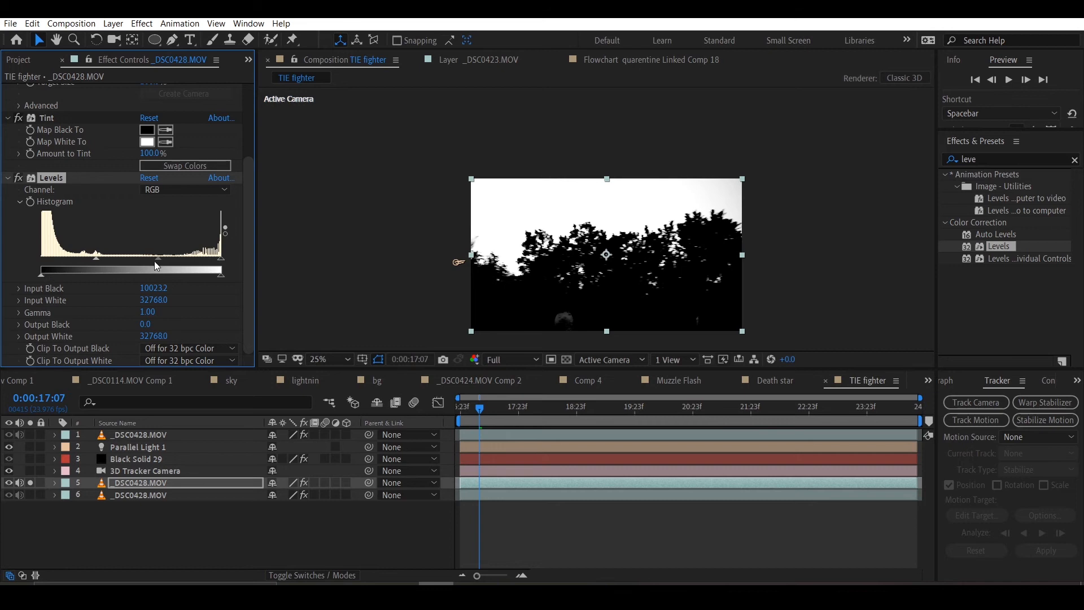
left_click_drag(164, 259, 131, 260)
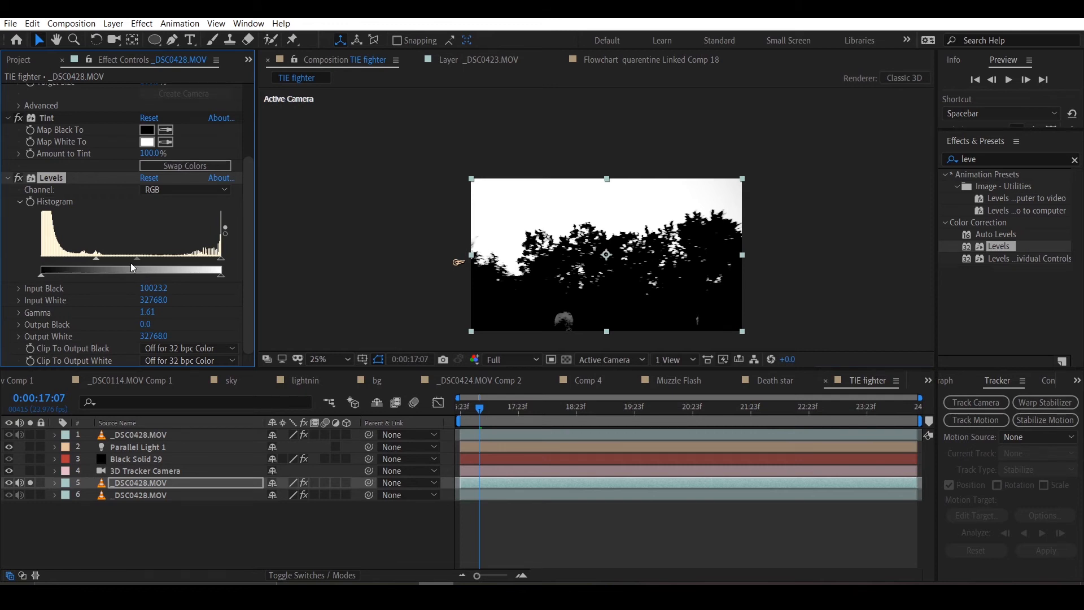
Apply the Set Matte effect to the topmost _DSC0428.MOV layer.
left_click(975, 159)
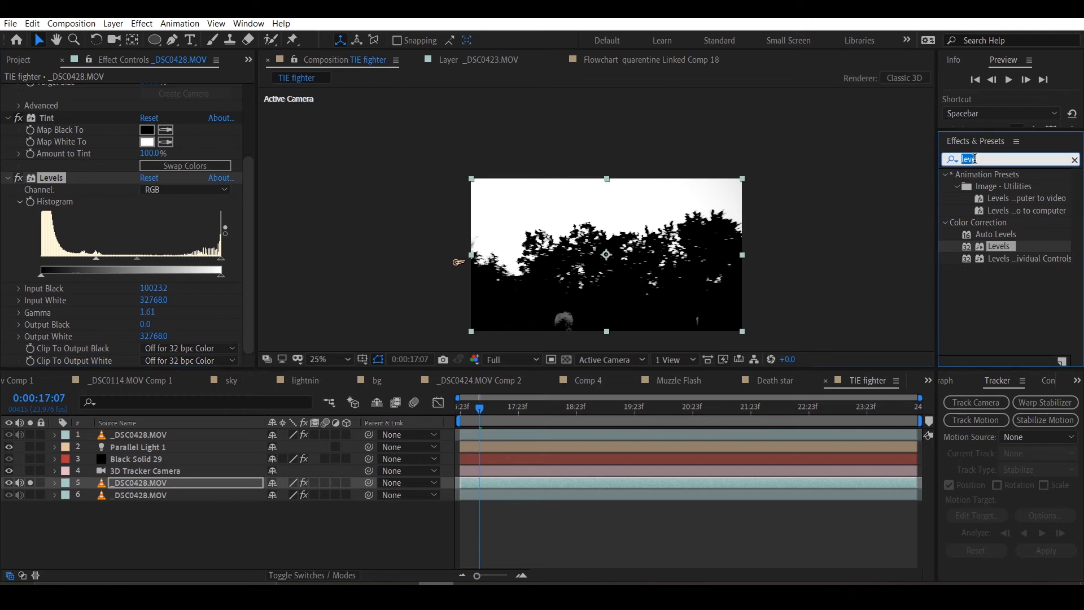
type("set matte")
left_click(1005, 186)
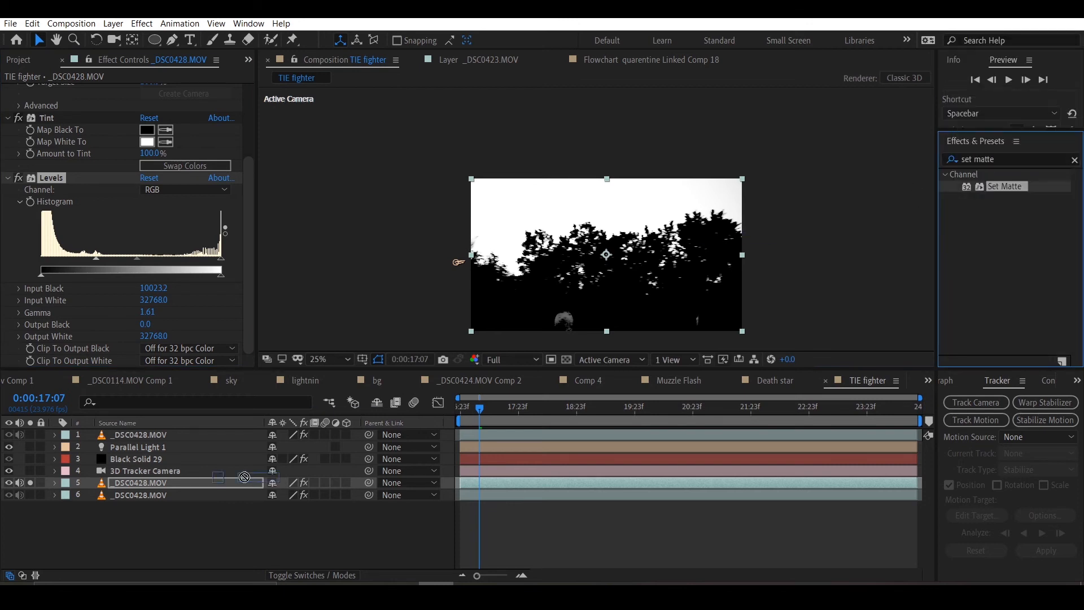
left_click_drag(1005, 186, 164, 434)
Set Set Matte to take its matte from layer 5 with Effects & Masks, using Luminance.
left_click(164, 233)
left_click(181, 286)
left_click(215, 233)
left_click(226, 274)
left_click(170, 245)
left_click(169, 318)
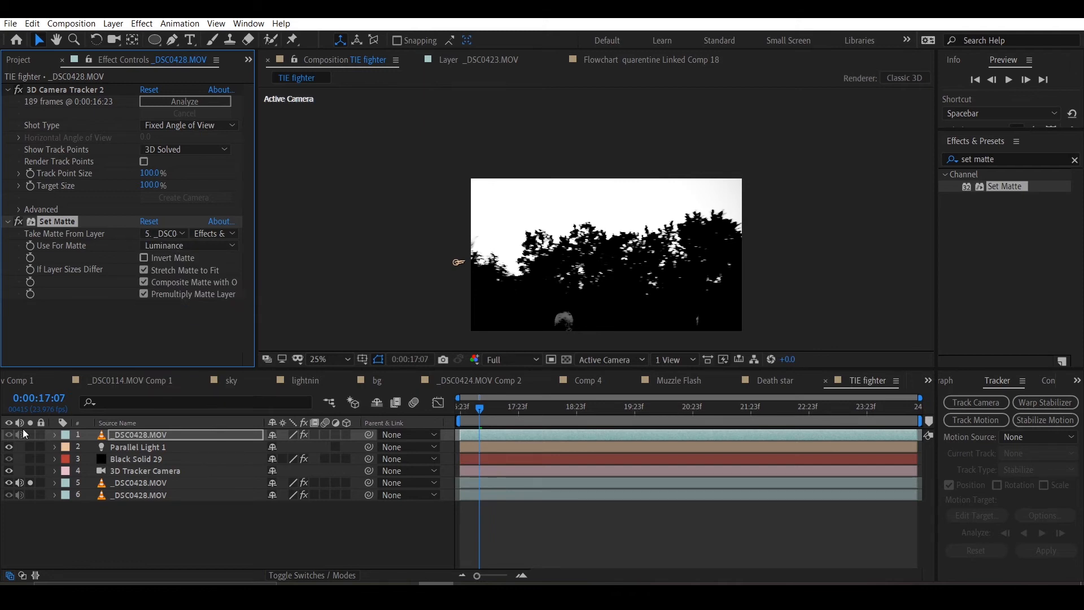
Unsolo and hide the black-and-white matte layer, and invert the top layer's matte.
left_click(29, 483)
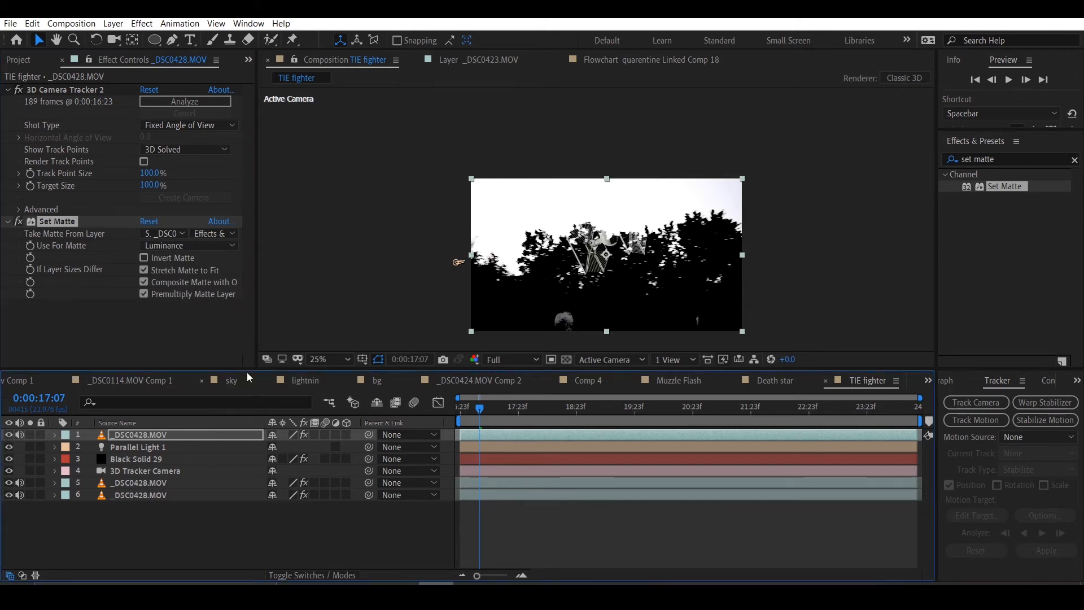
left_click(10, 482)
left_click(143, 258)
Refine the tree matte's Levels on layer 5 to about Input Black 15420.2, Input White 24929.4 and Gamma 2.27.
left_click(139, 482)
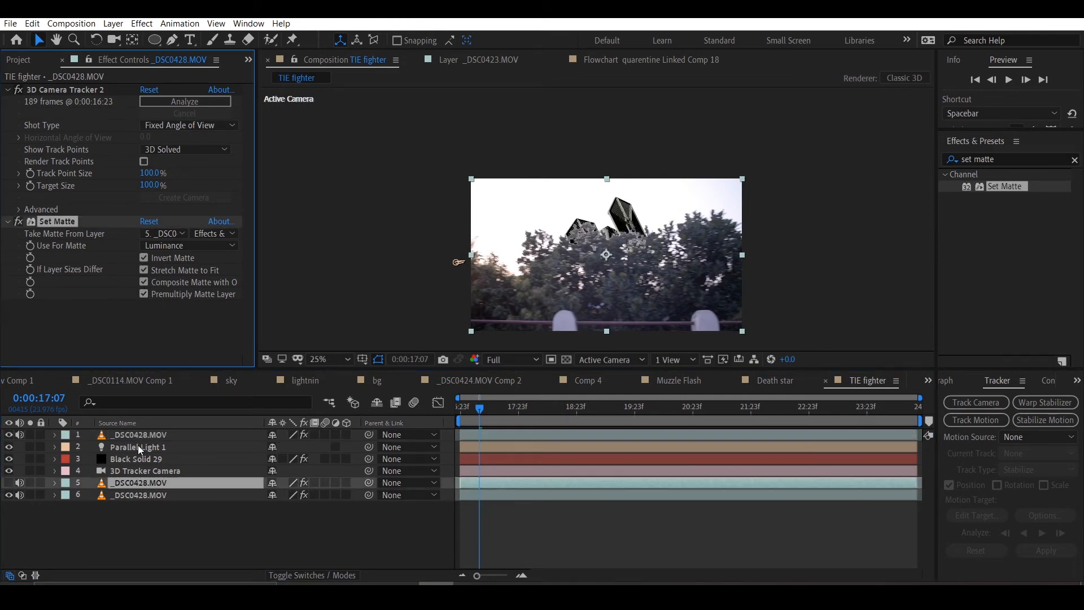
scroll(112, 277, "down", 4)
left_click_drag(109, 260, 109, 260)
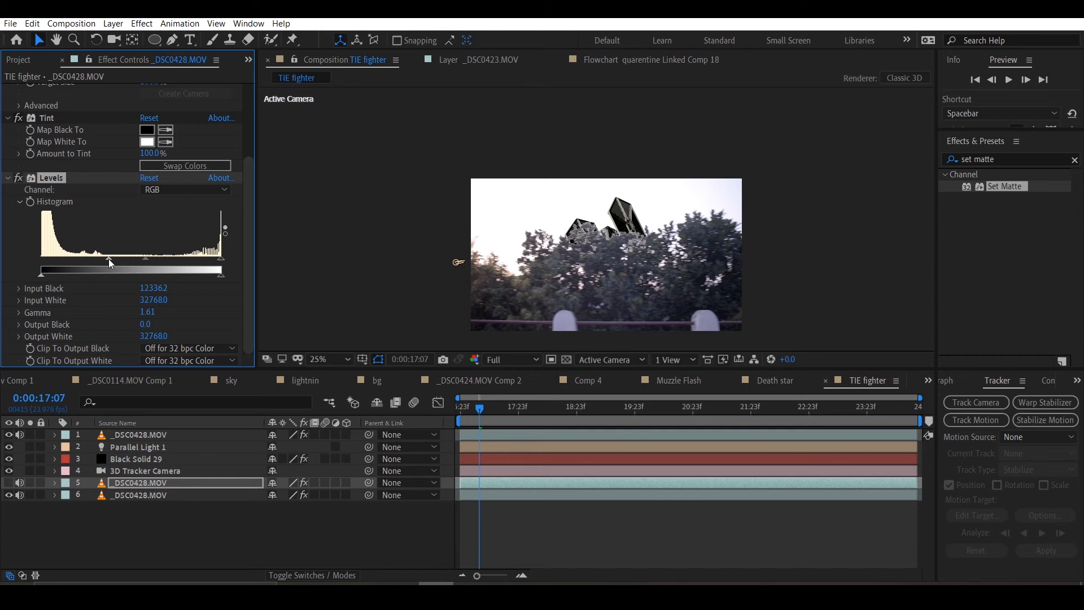
left_click_drag(221, 258, 179, 260)
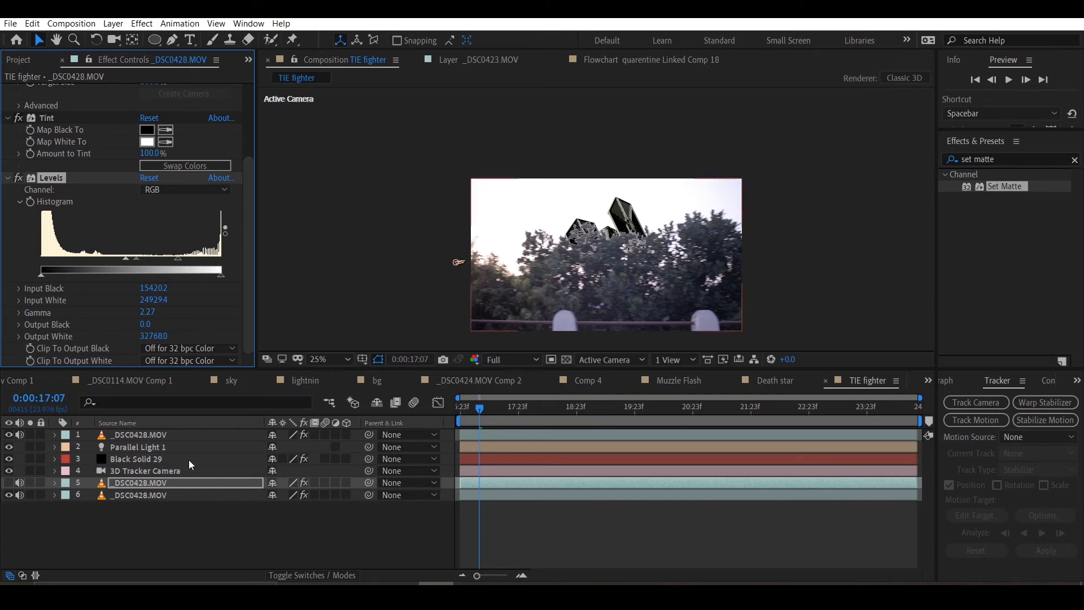
Apply Color Matcher to Black Solid 29, targeting the layer 6 source footage at 100% strength, and compare the result.
left_click(189, 458)
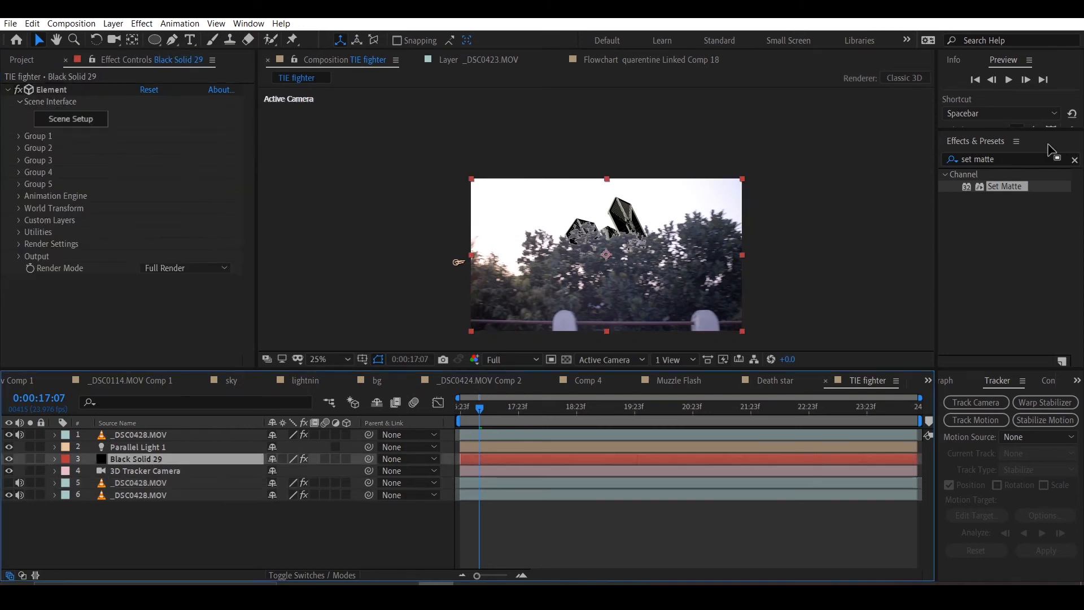
double_click(1019, 157)
triple_click(1019, 156)
type("color mat")
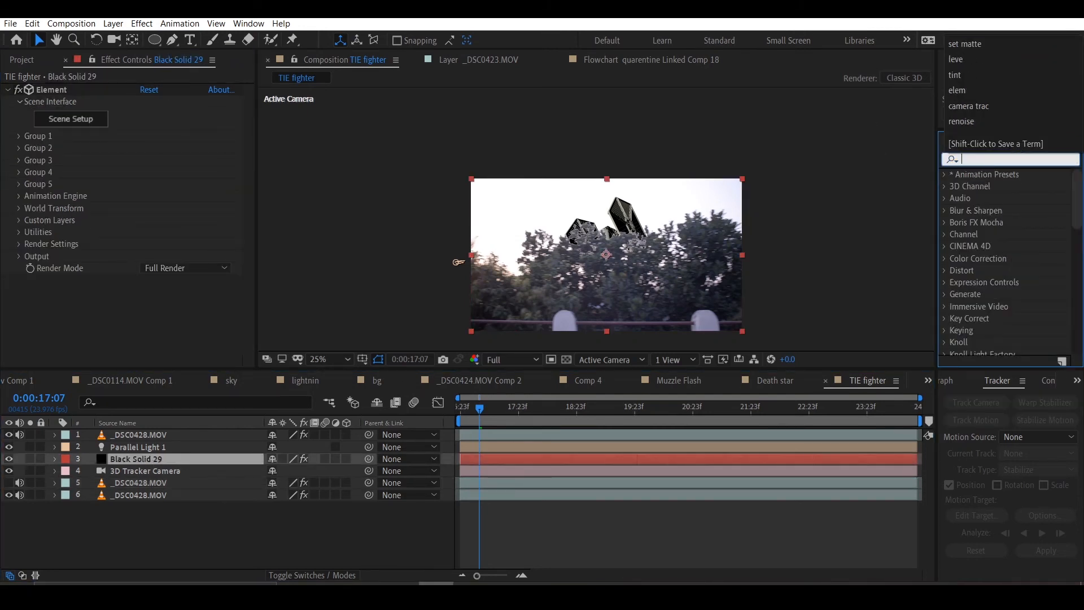
left_click_drag(876, 224, 181, 312)
left_click(162, 292)
left_click(177, 367)
left_click(214, 292)
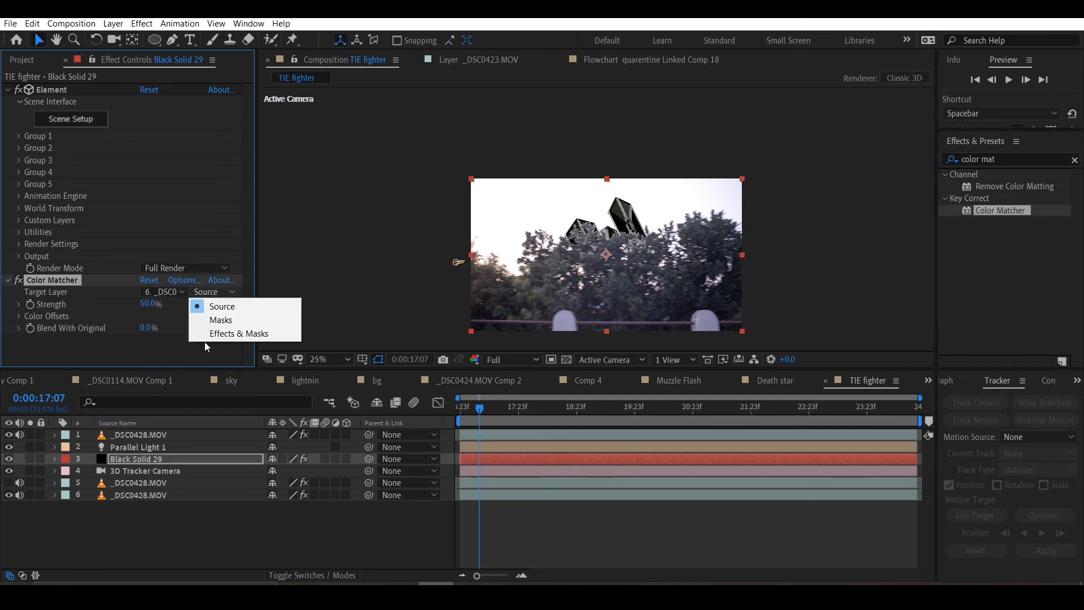
left_click(206, 347)
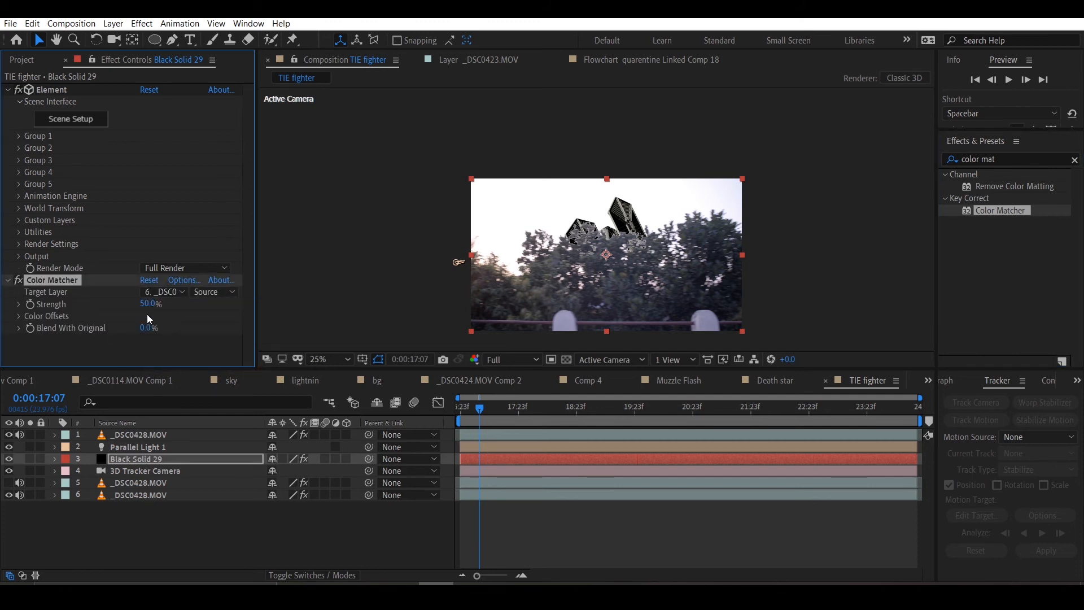
left_click(19, 280)
key("period")
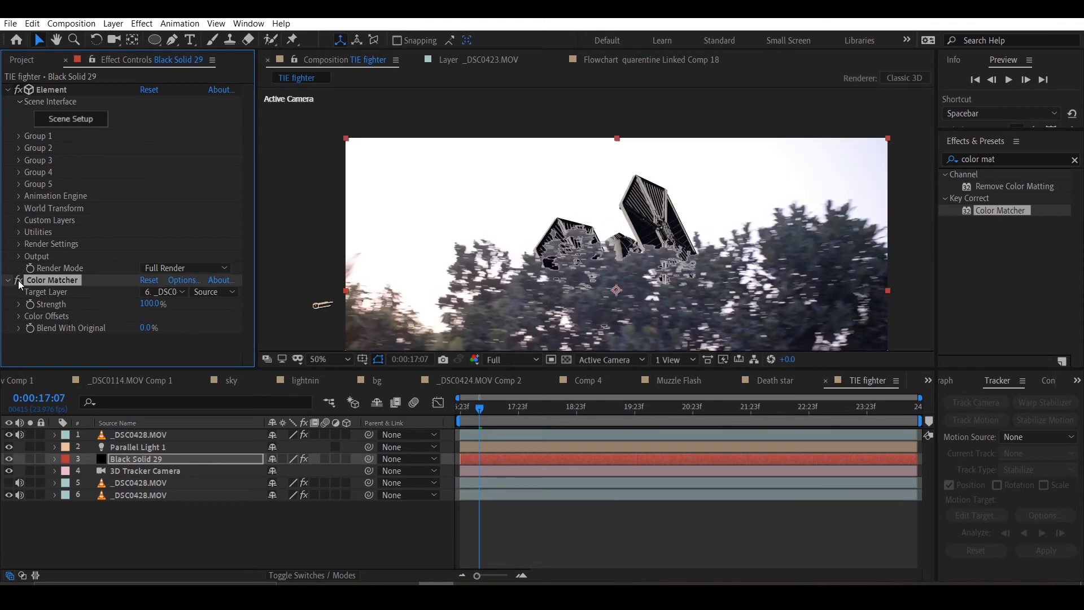
Remove Color Matcher from the solid and raise Element's Physical Environment gamma to about 1.2.
key("Delete")
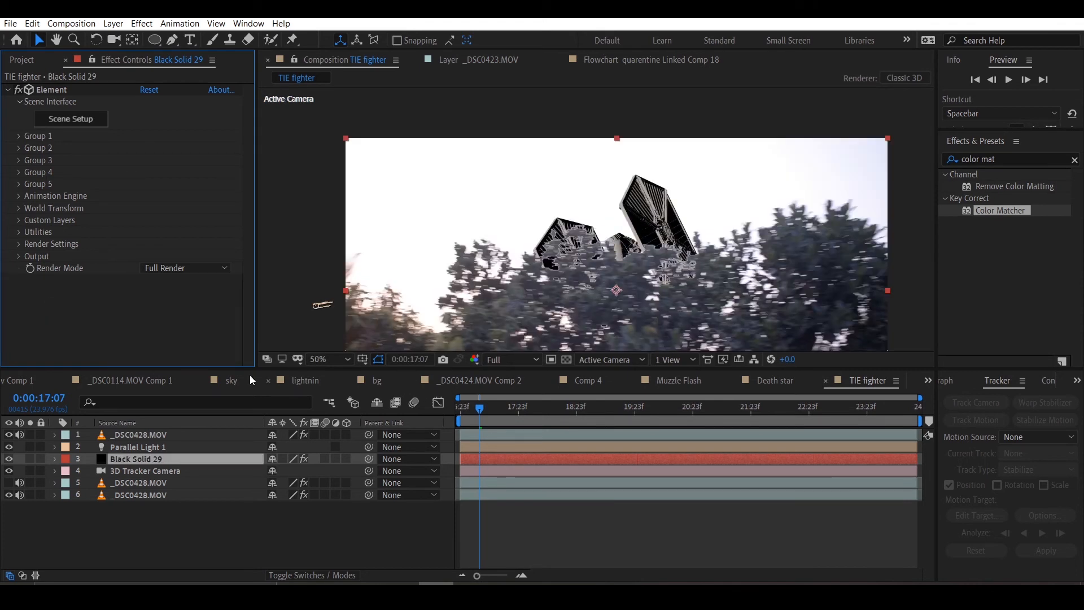
left_click(19, 244)
scroll(33, 203, "down", 2)
left_click_drag(147, 228, 160, 226)
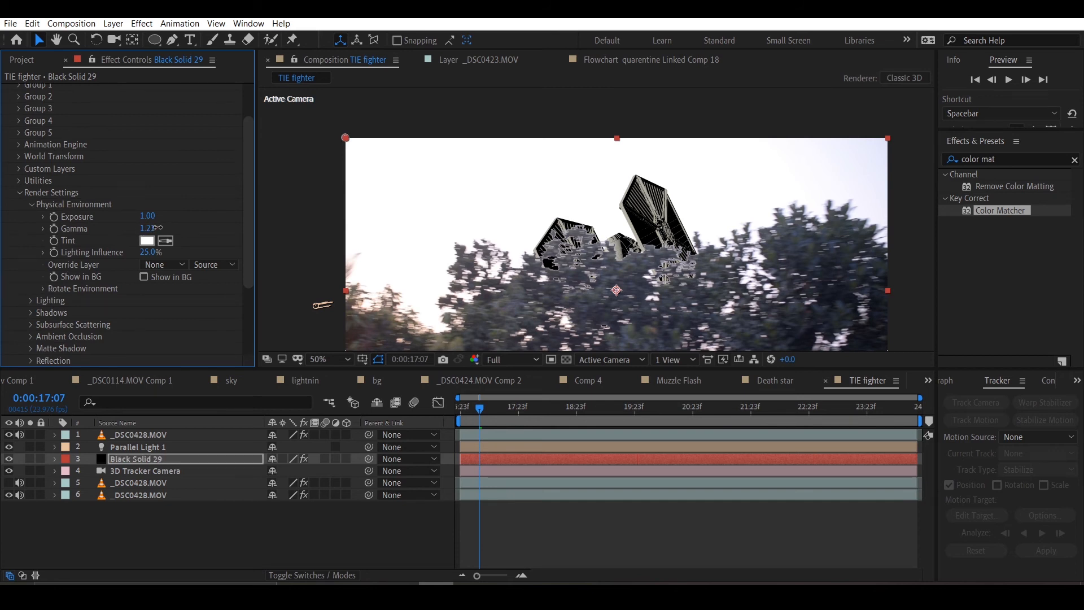
left_click(29, 205)
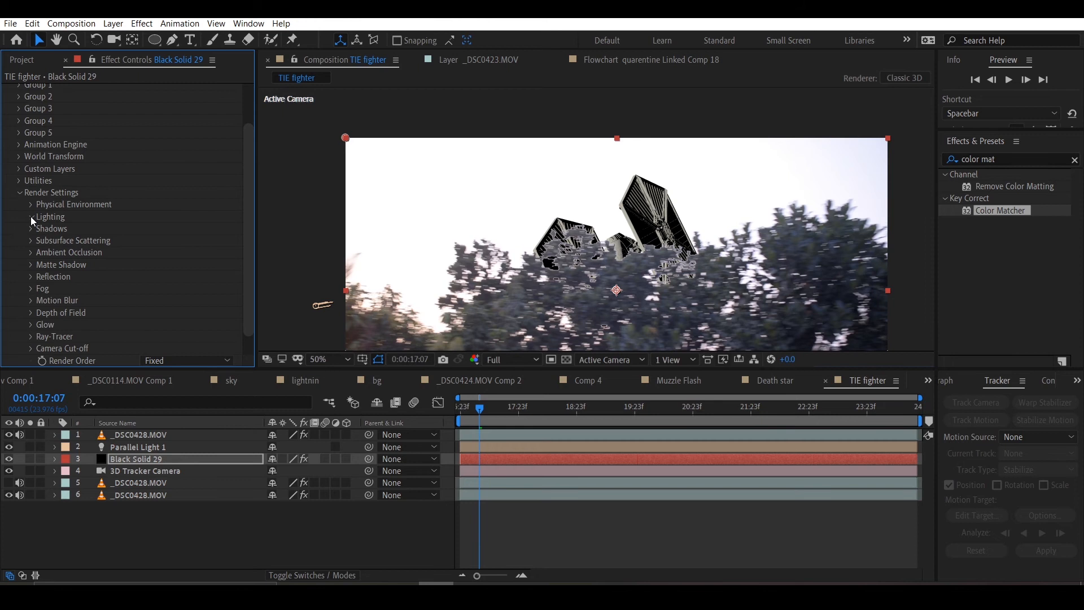
Set Element's Add Lighting to Spot Blue and its Light Falloff to about 1.02.
left_click(31, 216)
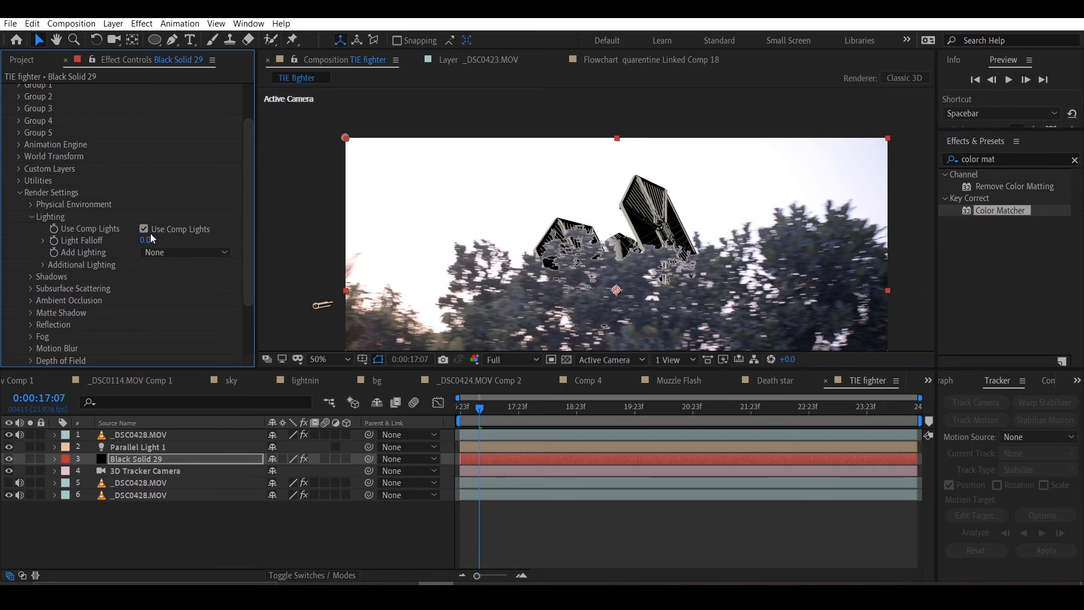
left_click(169, 252)
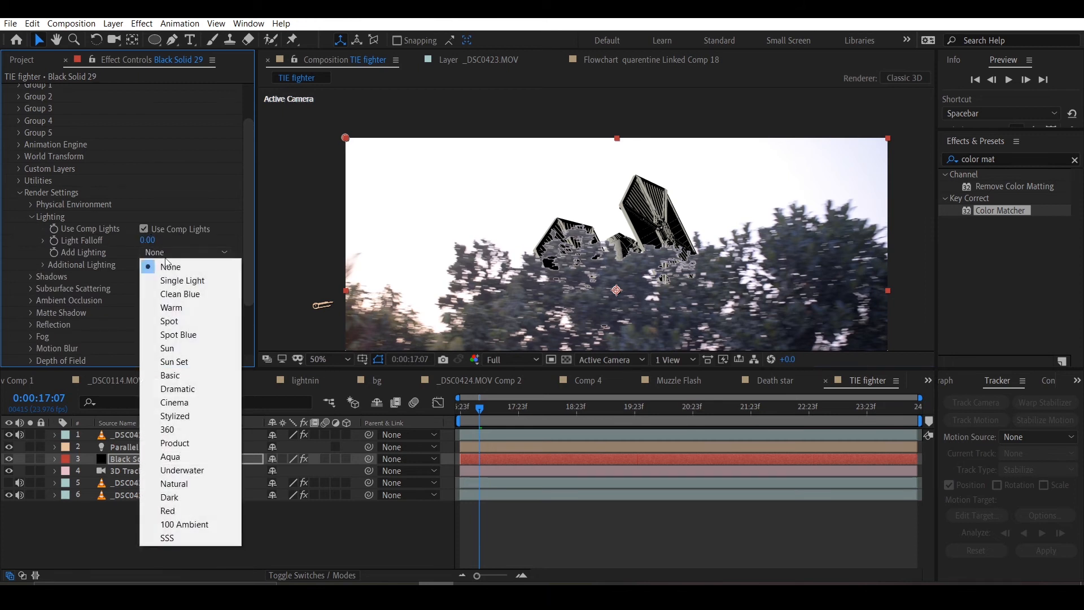
left_click(180, 294)
left_click(211, 252)
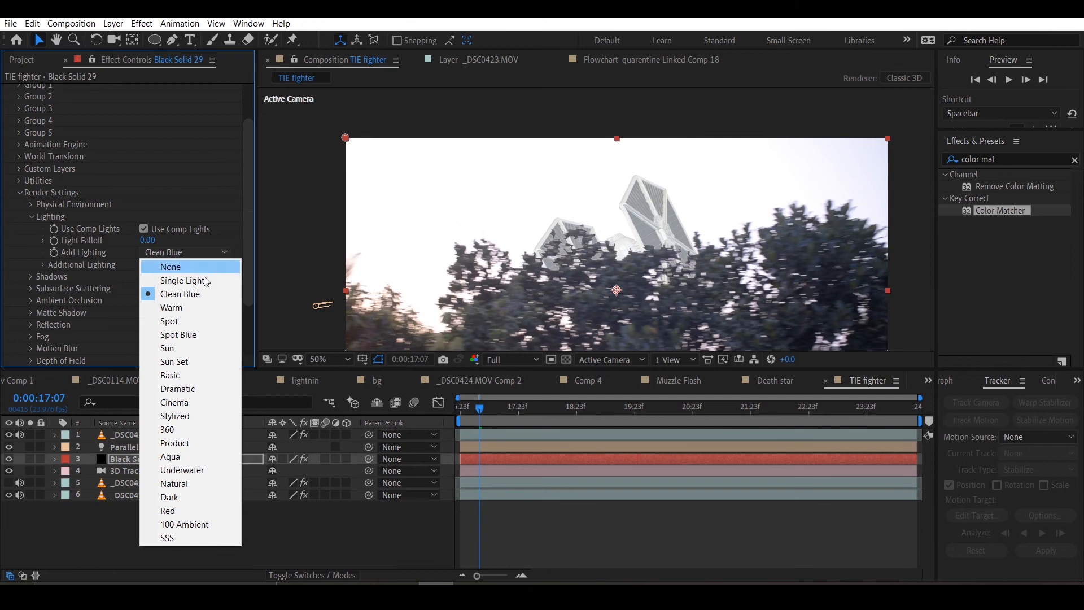
left_click(204, 336)
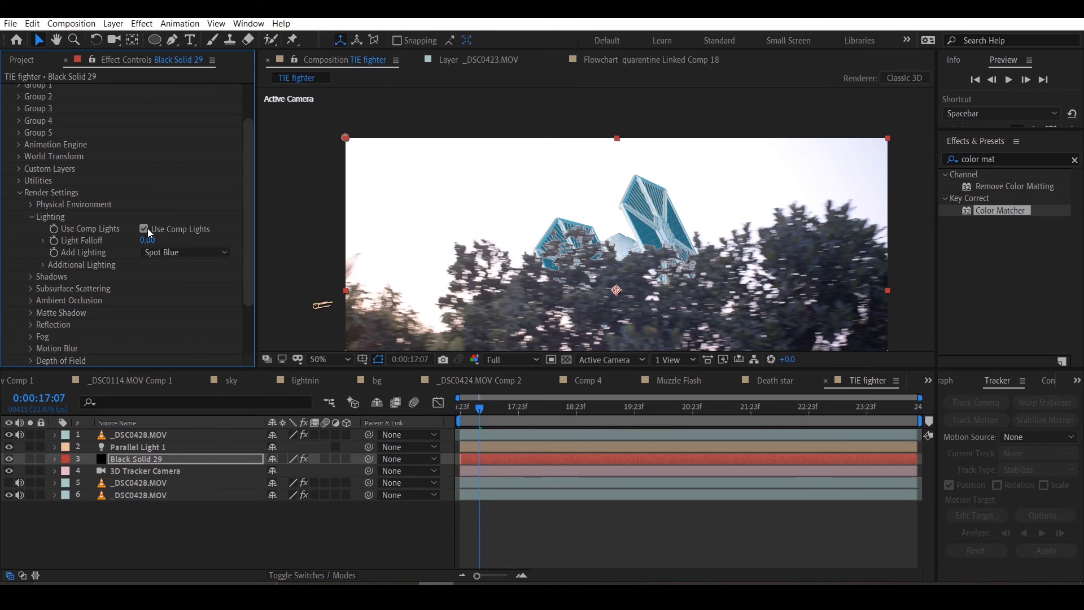
left_click_drag(148, 241, 218, 239)
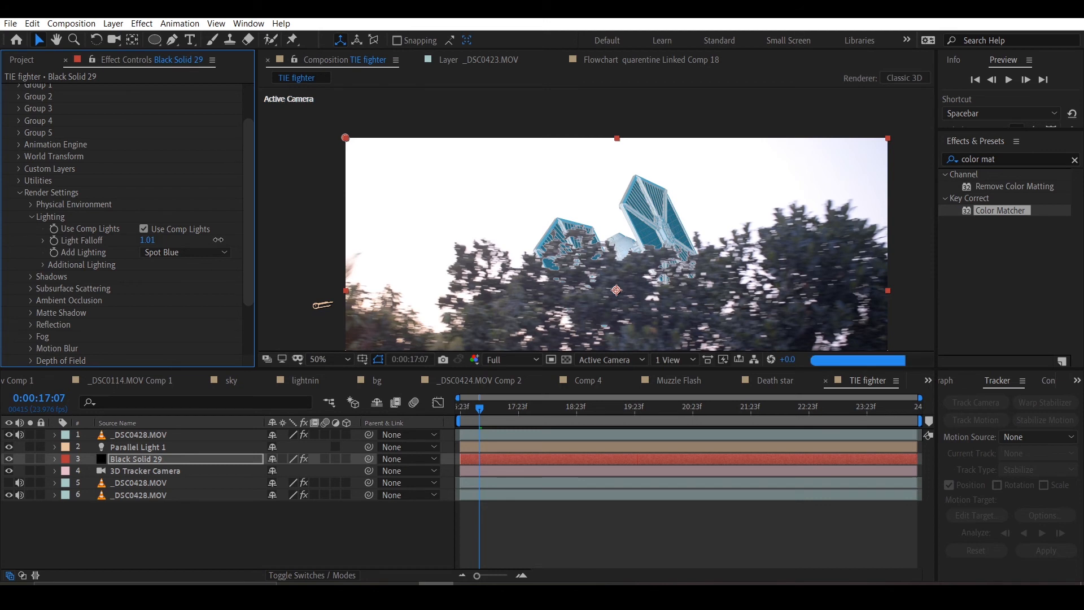
left_click(44, 264)
left_click(44, 264)
Enable shadows in Element's render settings using Shadow Mapping.
left_click(30, 276)
scroll(32, 279, "down", 1)
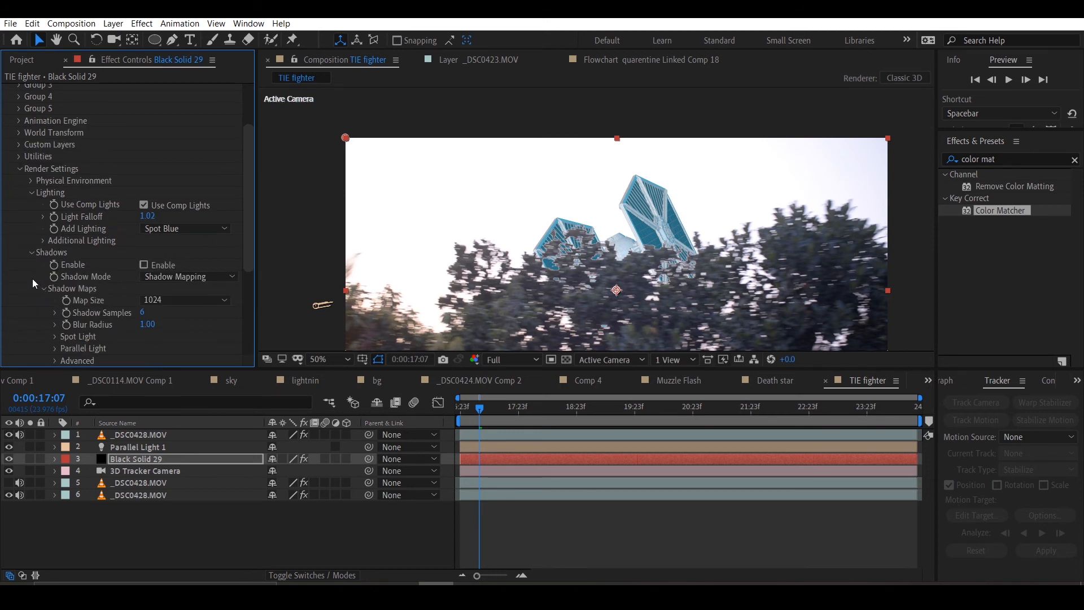
left_click(144, 264)
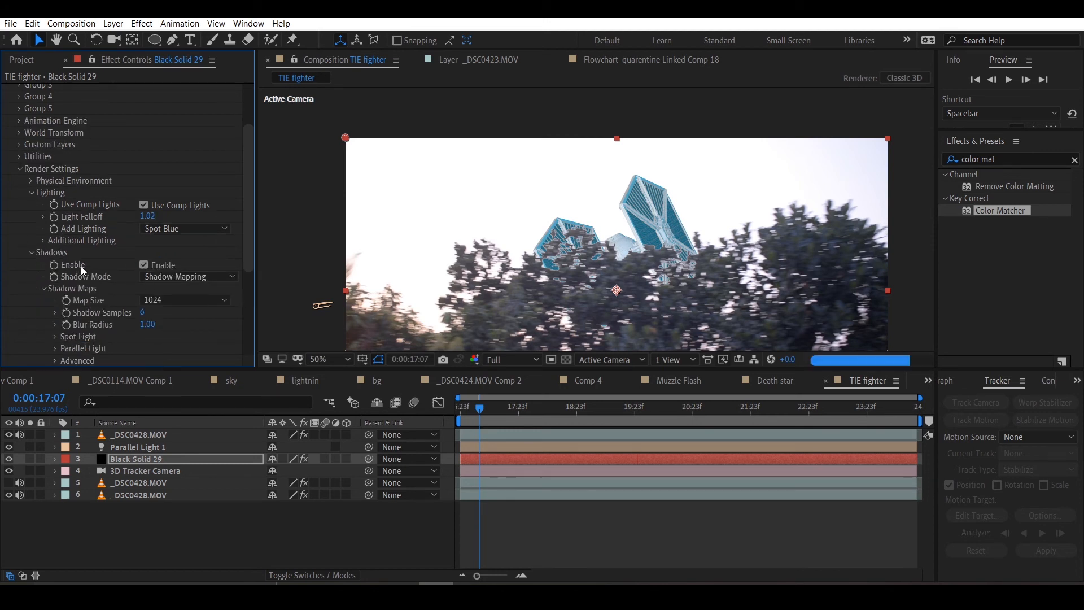
left_click(175, 276)
left_click(31, 252)
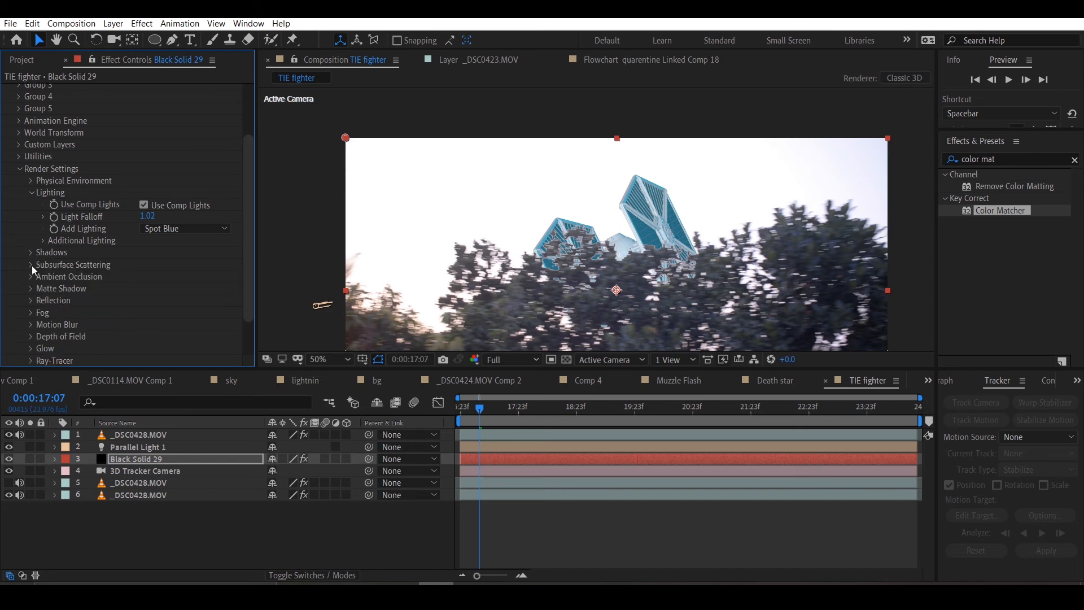
left_click(31, 265)
left_click(32, 265)
left_click(31, 276)
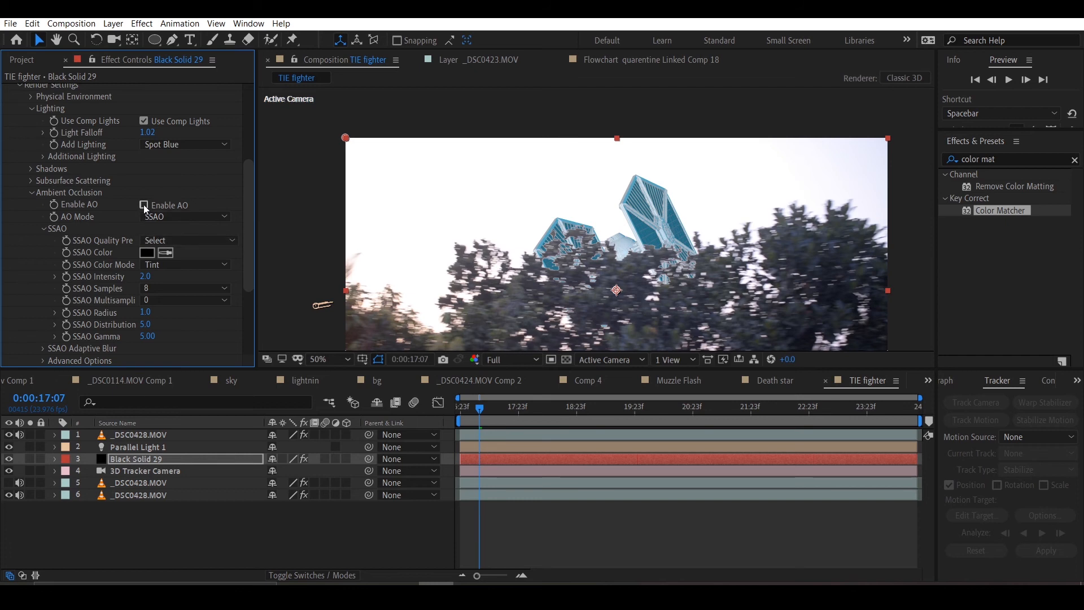
left_click(31, 192)
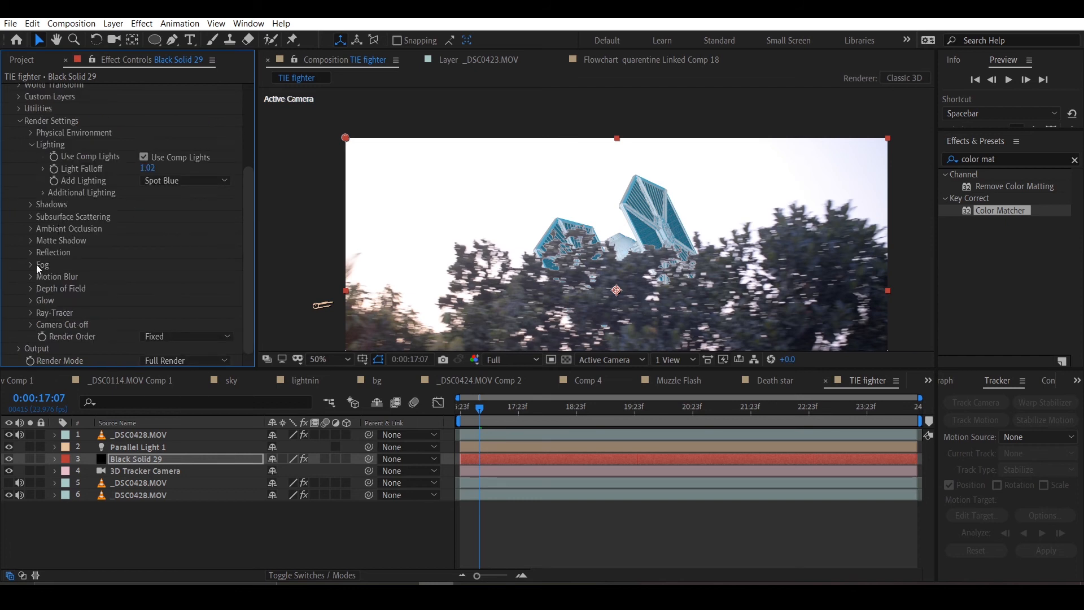
left_click(30, 300)
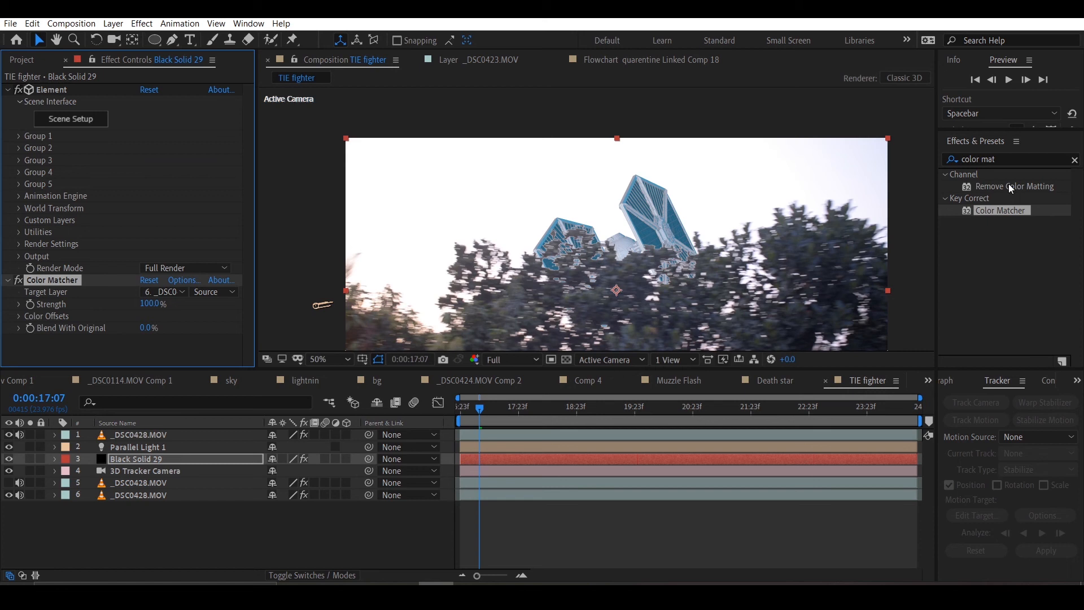
Apply Hue/Saturation to Black Solid 29 and lower its Master Saturation to about -31.
double_click(998, 158)
key("BackSpace")
key("BackSpace")
key("BackSpace")
key("BackSpace")
key("BackSpace")
key("BackSpace")
key("BackSpace")
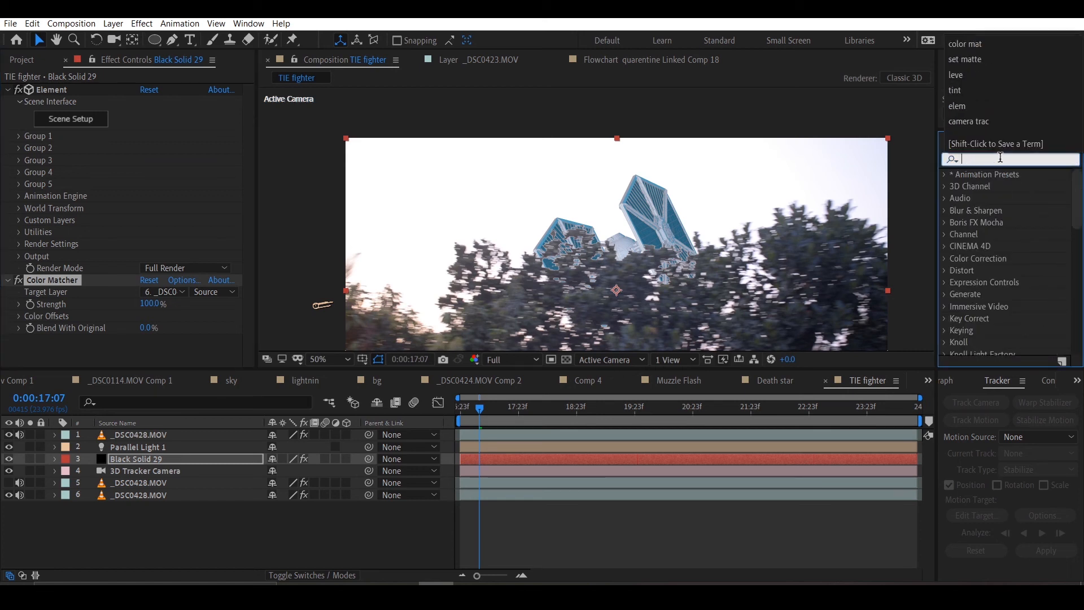
left_click(1034, 151)
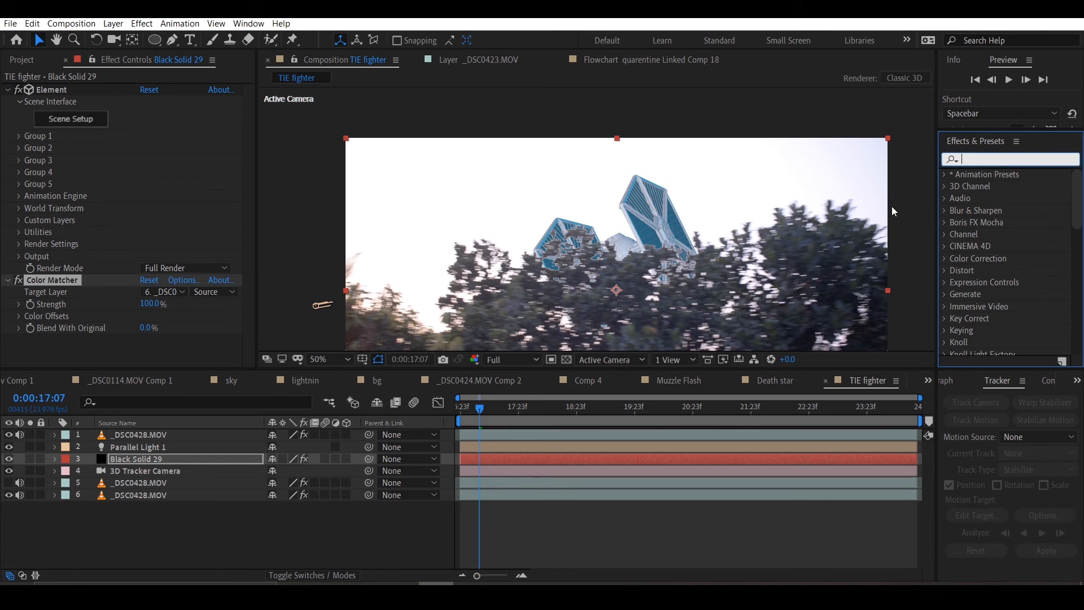
type("hue sa")
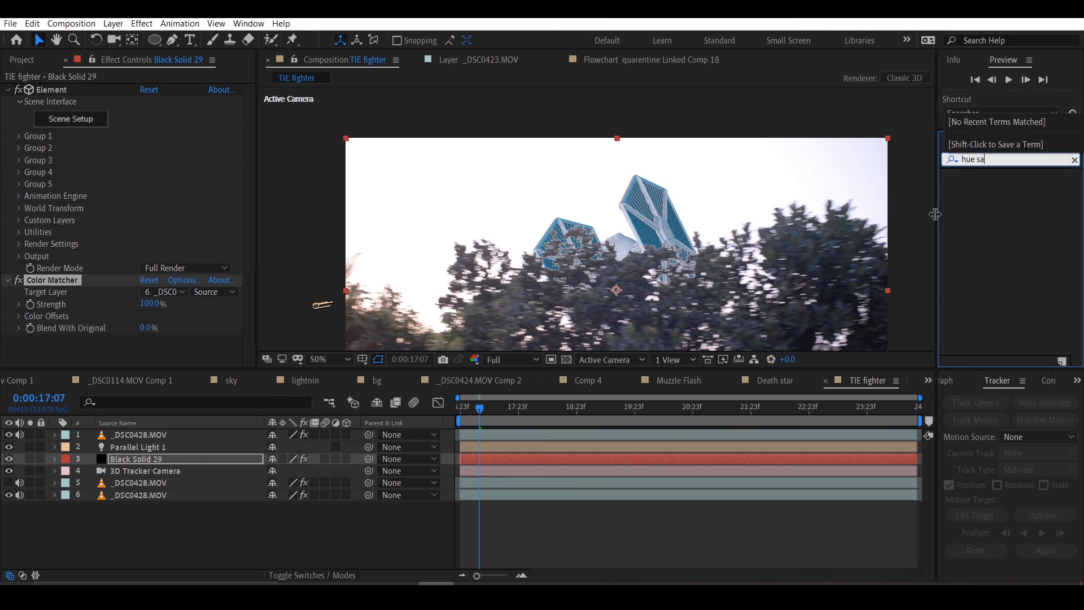
key("BackSpace")
key("BackSpace")
key("BackSpace")
key("BackSpace")
left_click_drag(1015, 342, 105, 284)
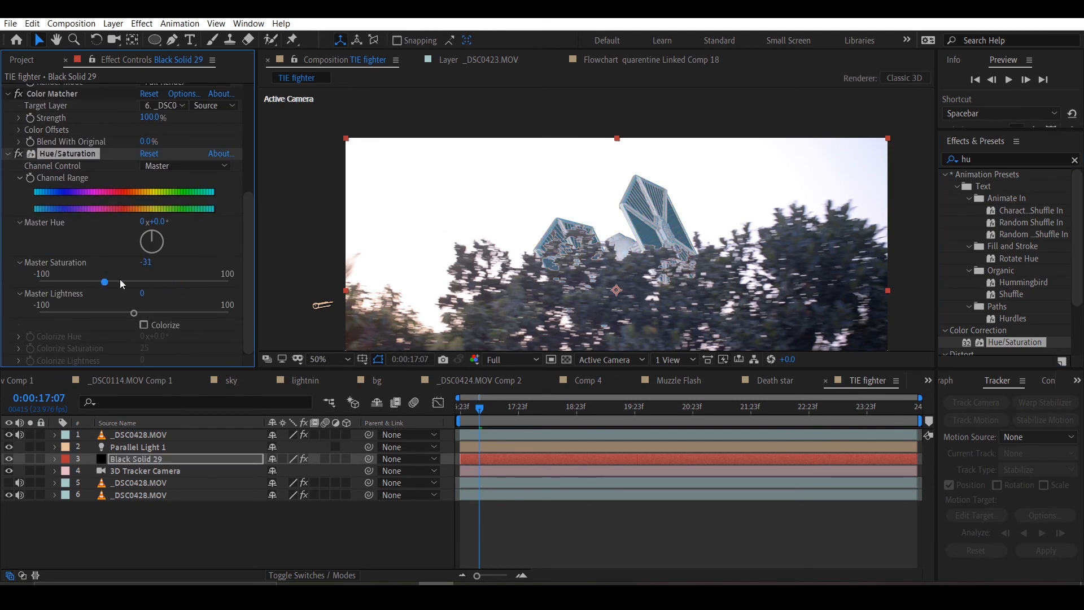
Slightly lower the Master Lightness of Hue/Saturation and adjust its Master Hue.
left_click_drag(134, 313, 128, 310)
left_click_drag(159, 243, 147, 221)
left_click(928, 380)
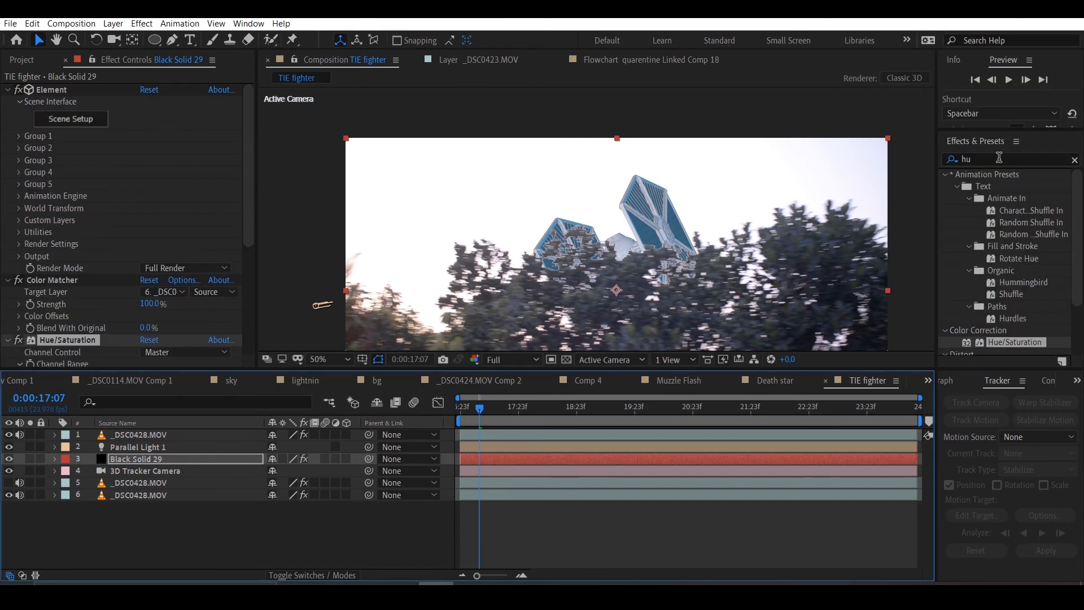
Apply Camera Lens Blur to Black Solid 29 and set its Blur Radius to 2.
left_click(1000, 159)
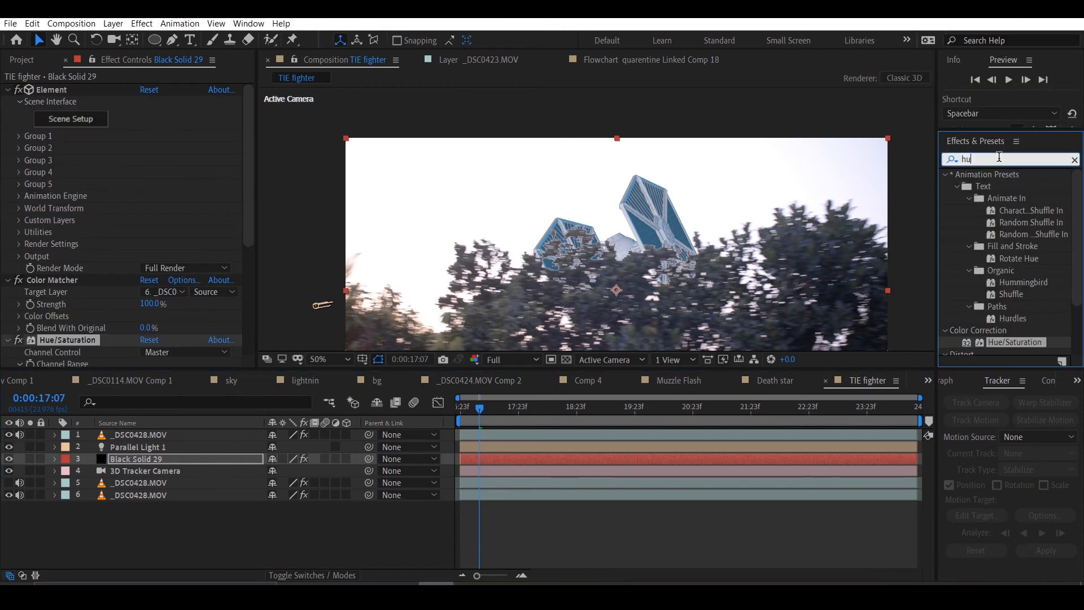
type("camera")
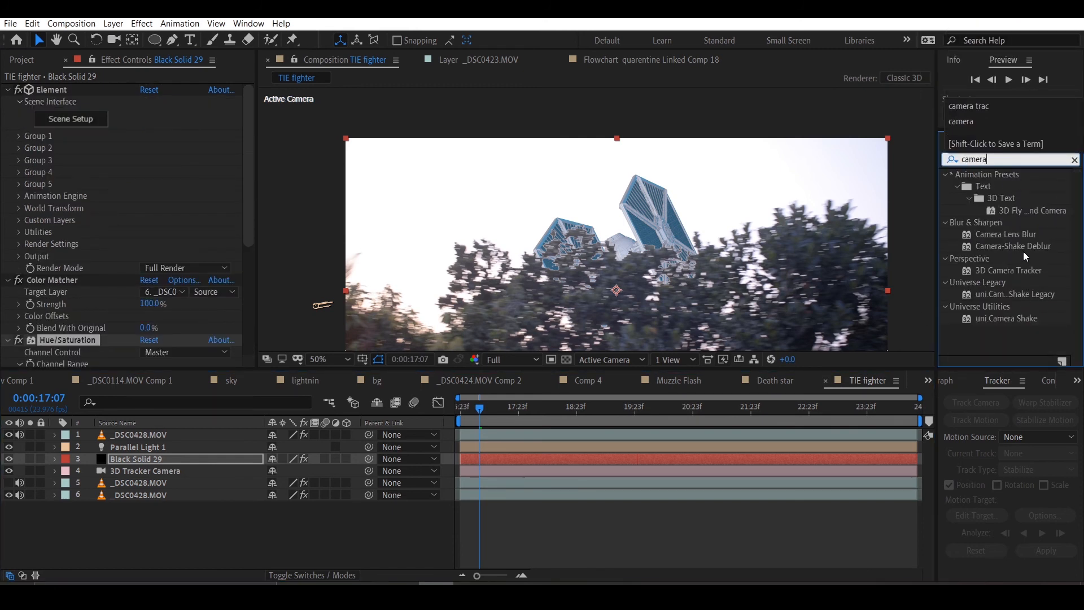
double_click(1005, 234)
left_click(145, 144)
type("1.8")
key("Return")
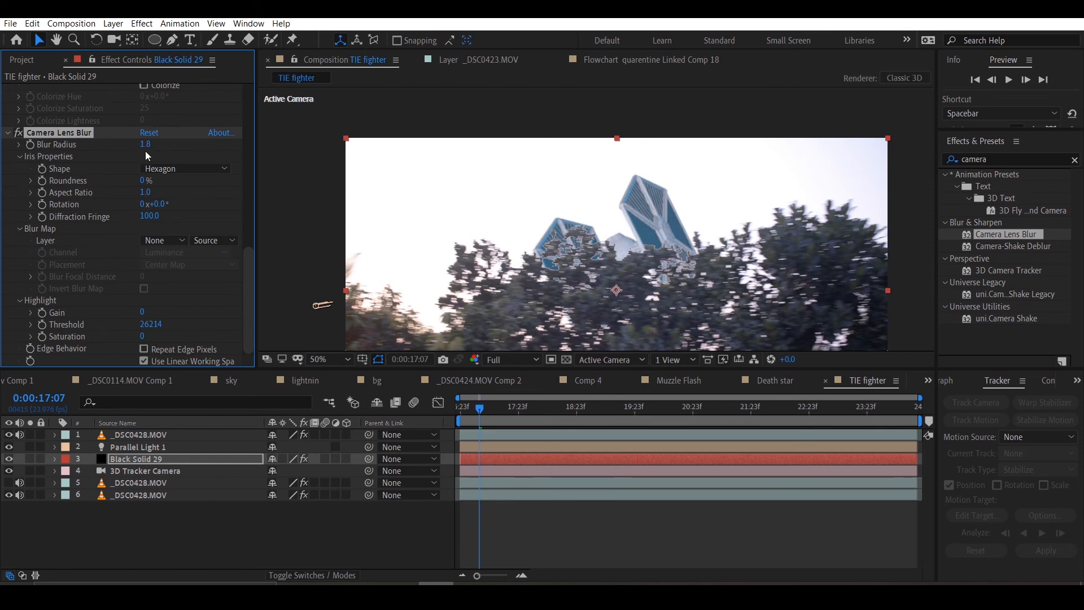
type("2")
key("Return")
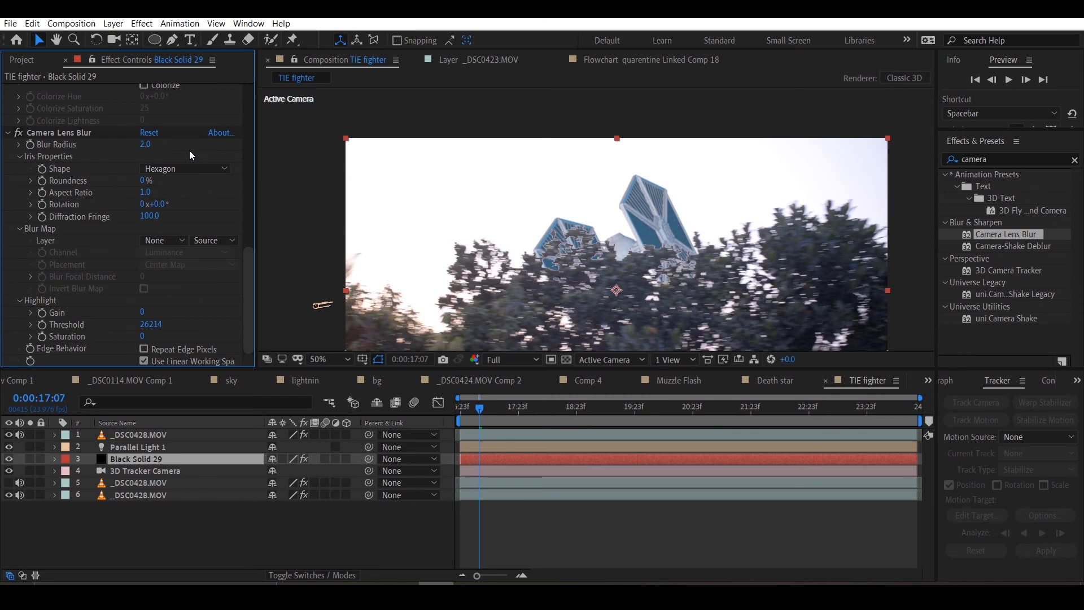
Apply Light Wrap to Black Solid 29 with layer 6 as the background layer and Over as the comp mode.
left_click(1004, 159)
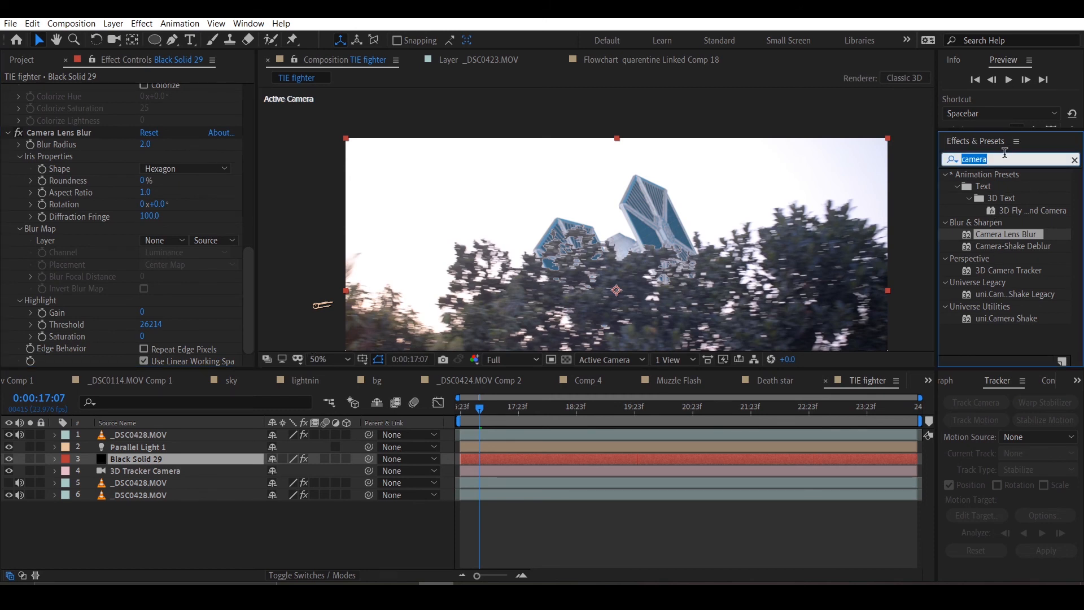
type("light wr")
left_click_drag(993, 186, 145, 458)
left_click(162, 300)
left_click(177, 373)
left_click(205, 301)
left_click(178, 289)
left_click(163, 540)
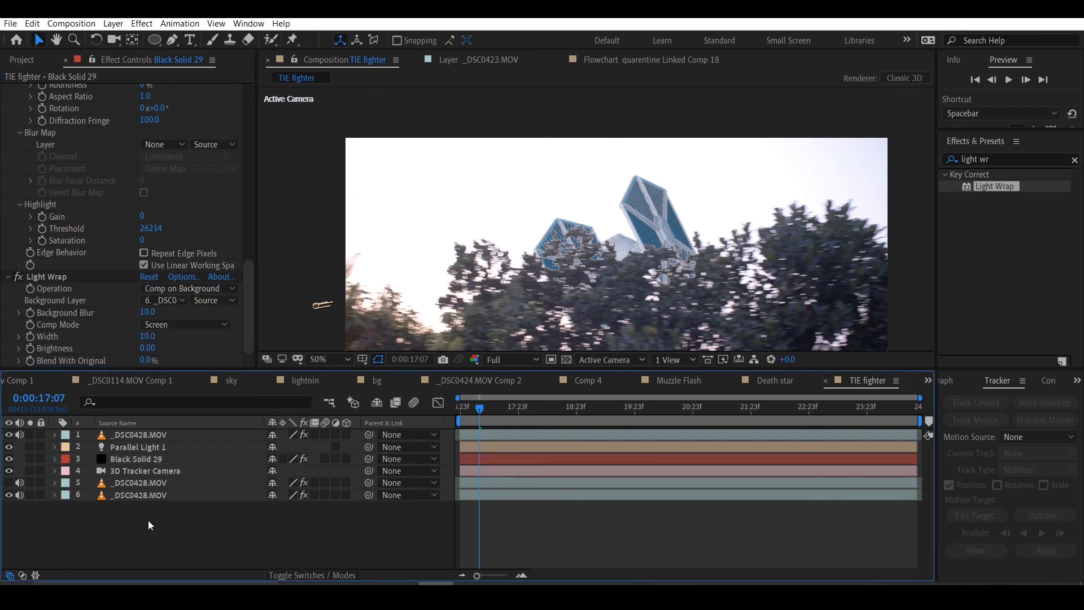
left_click(164, 325)
left_click(185, 366)
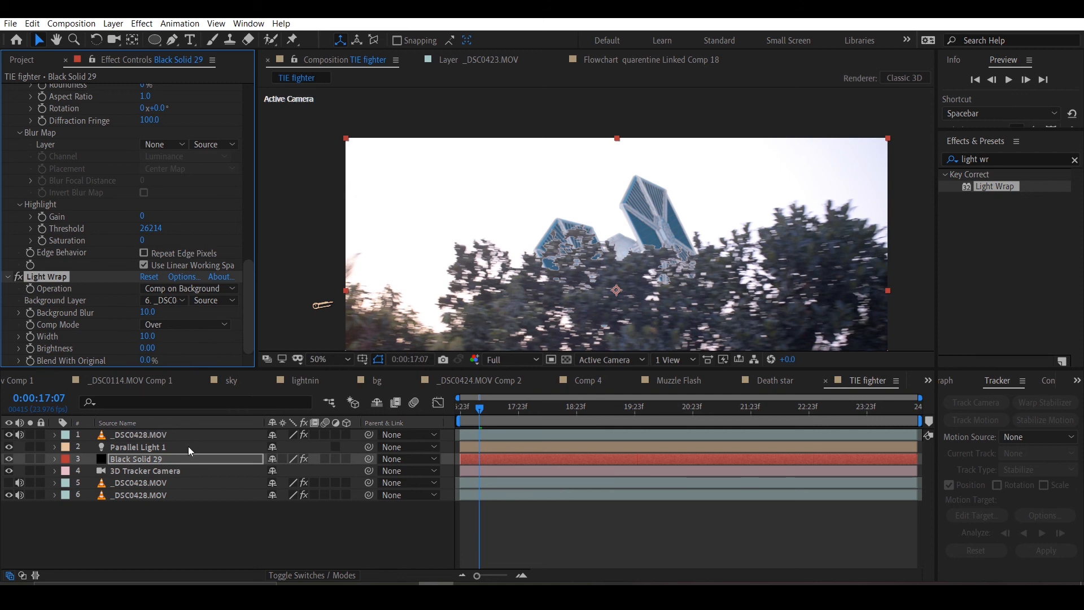
Apply the RE:Vision RSMB motion blur effect to Black Solid 29.
left_click(996, 161)
type("rmar")
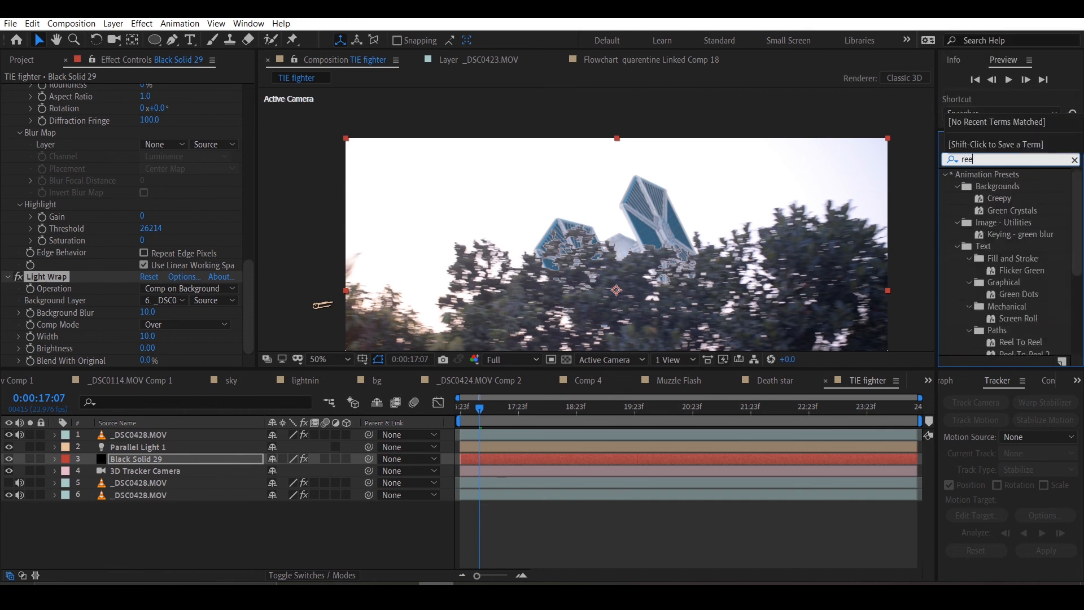
left_click(113, 24)
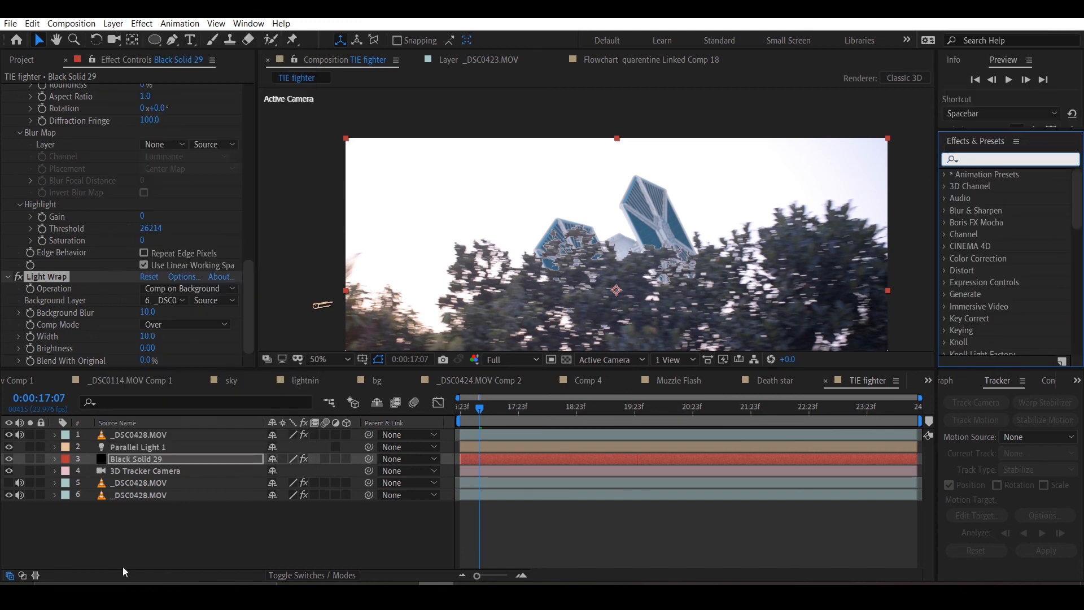
left_click(142, 23)
mouse_move(226, 424)
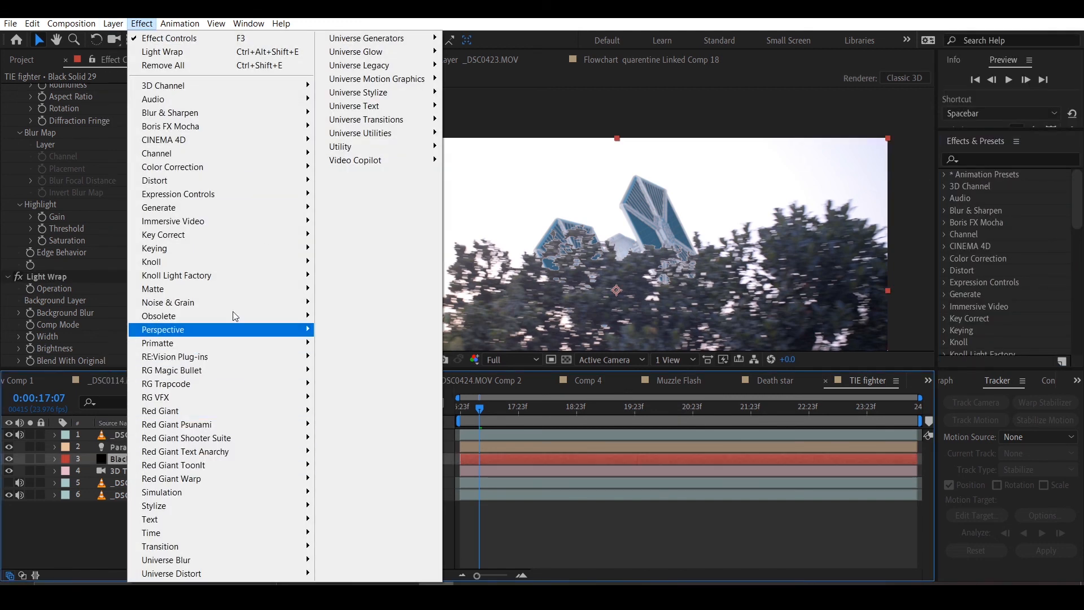
mouse_move(231, 356)
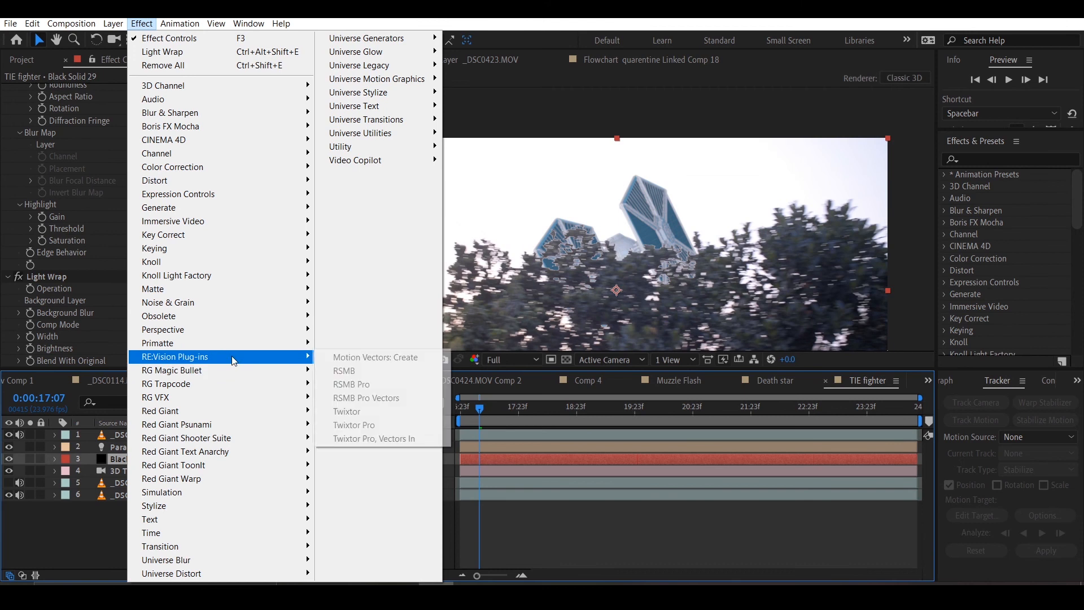
left_click(387, 371)
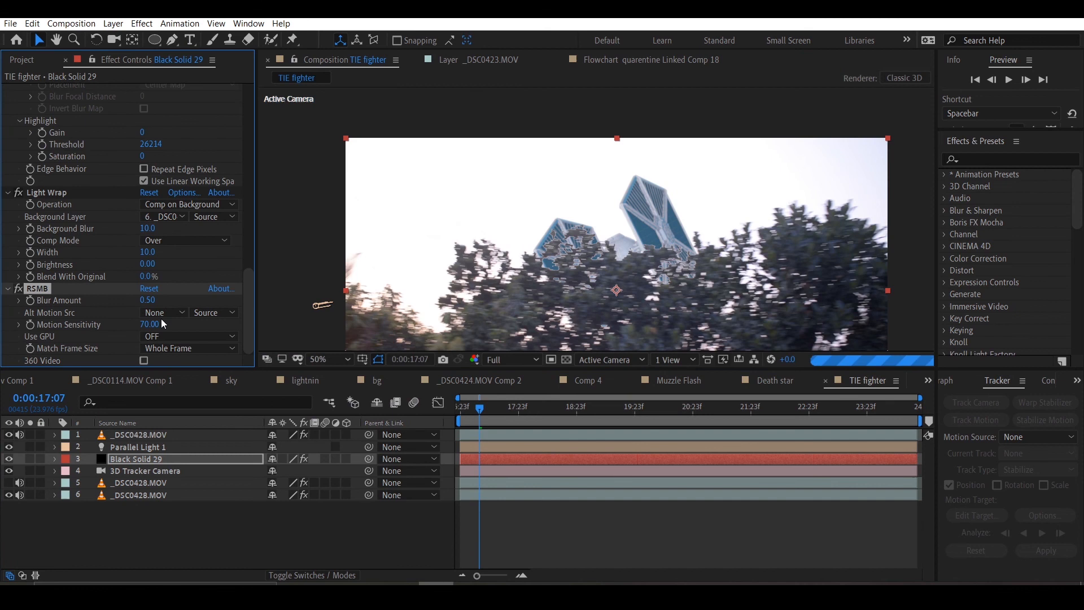
Set RSMB's Alt Motion Src to layer 5, _DSC0428.MOV, turn on 360 Video, and set Motion Sensitivity to 100.
left_click(148, 300)
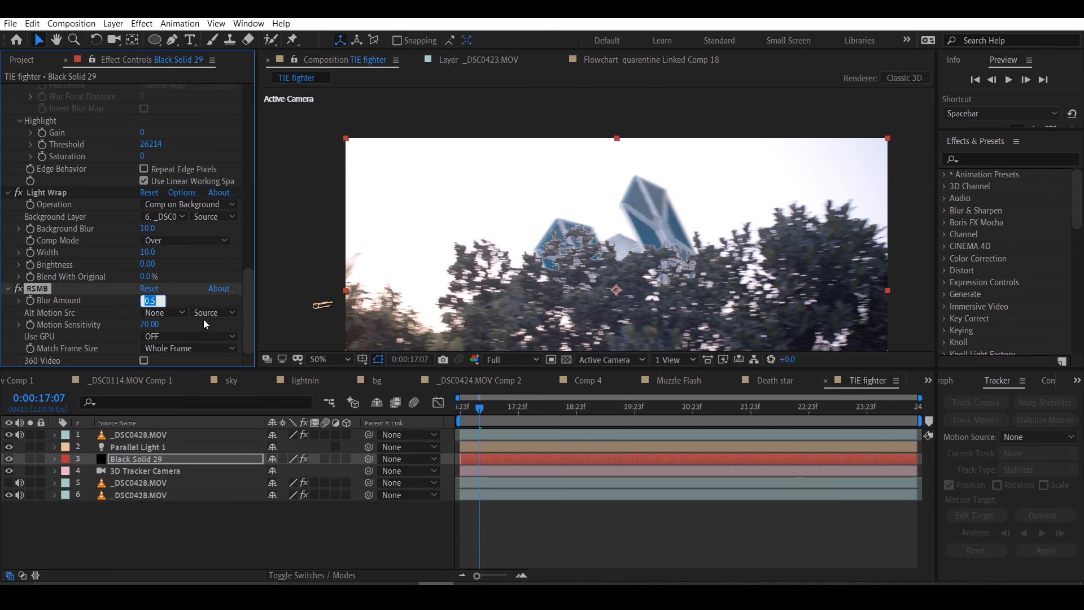
left_click(181, 314)
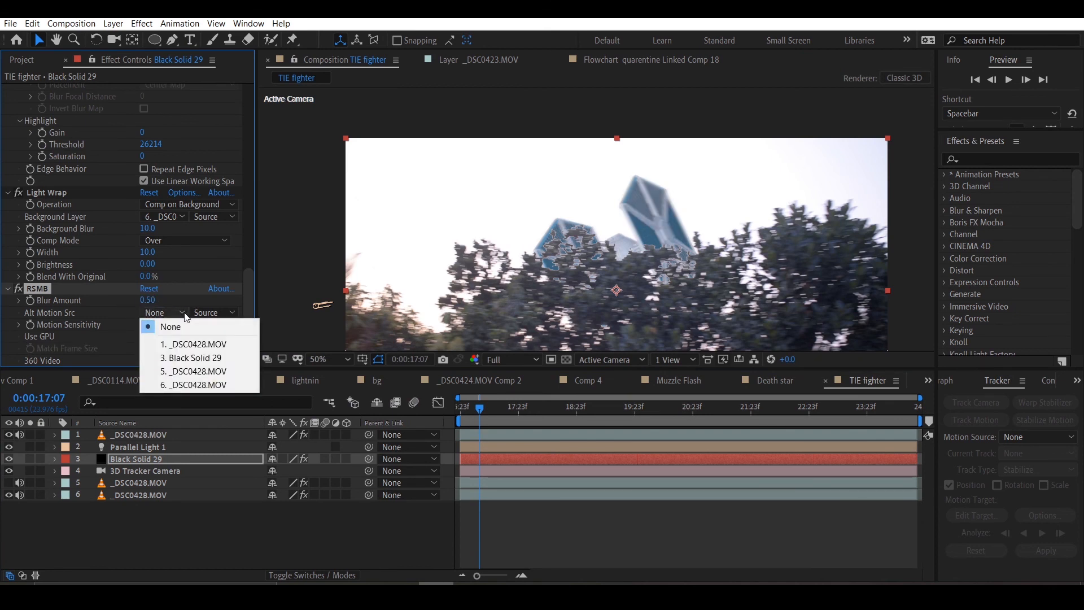
left_click(189, 303)
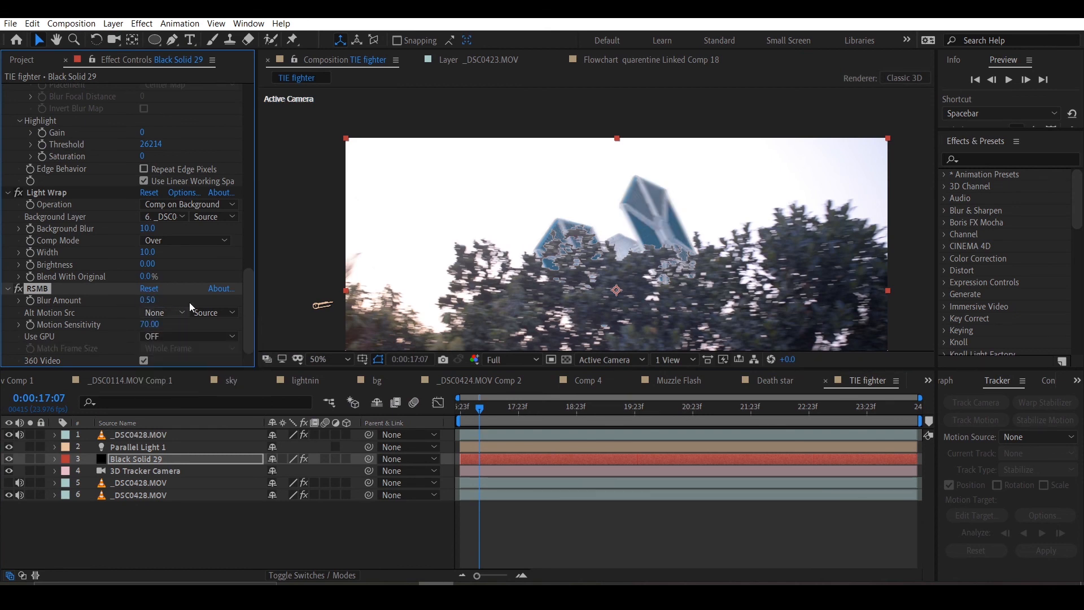
left_click(162, 312)
left_click(180, 370)
left_click(149, 324)
type("100")
key("Return")
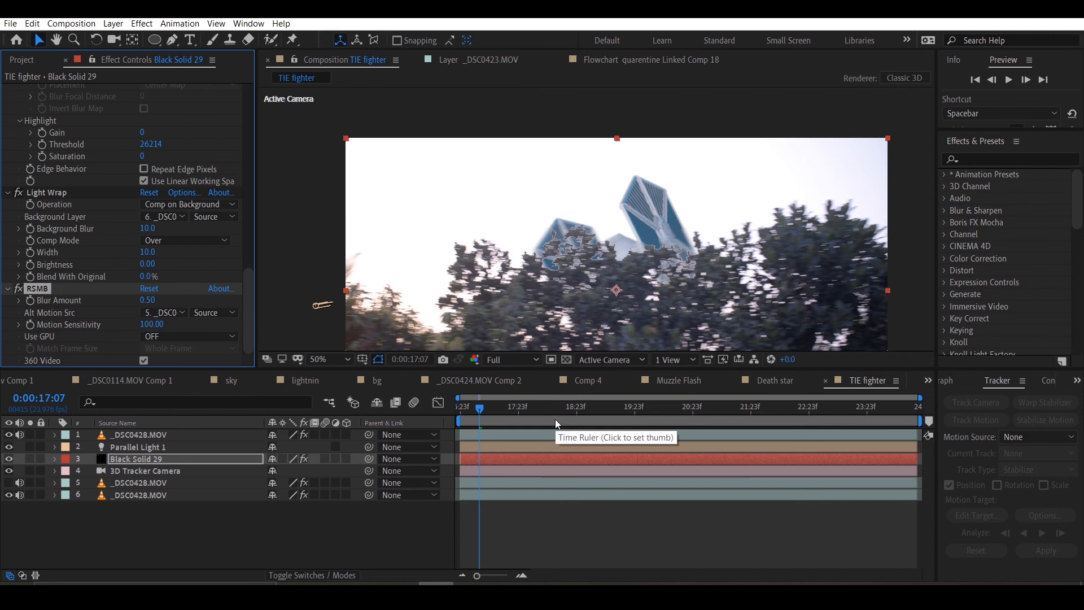
Go to about 0:00:18:04 and enable motion blur for Black Solid 29 and the composition.
left_click(530, 419)
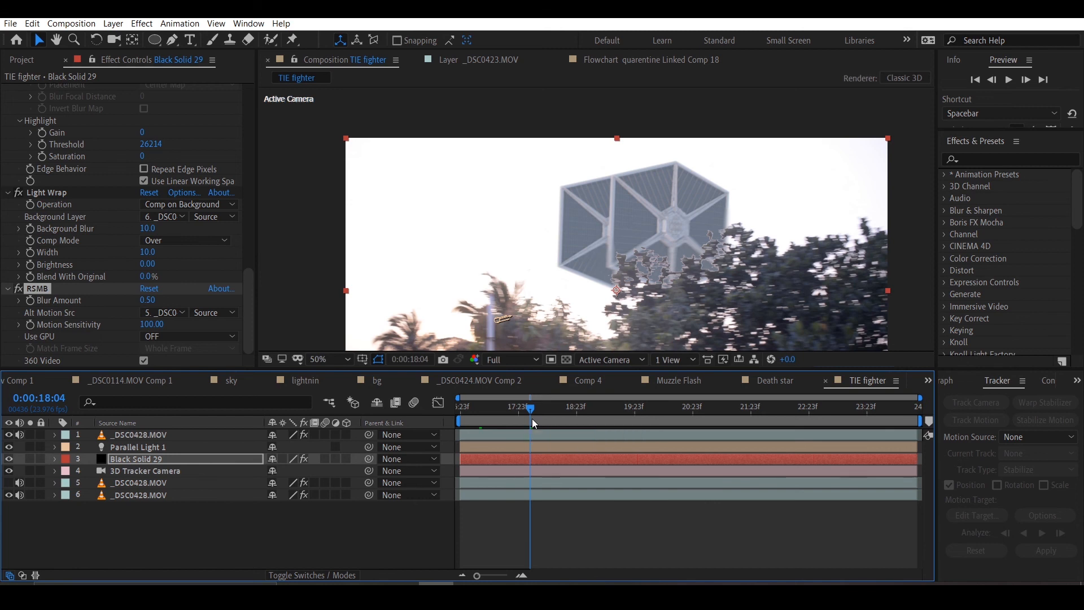
left_click(325, 458)
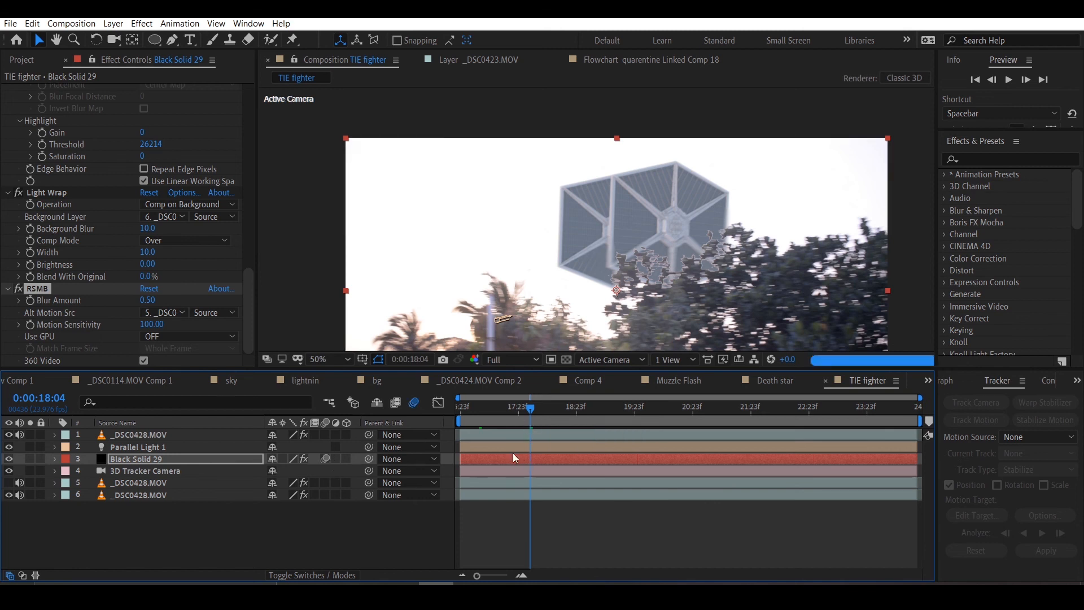
Toggle the RSMB effect on Black Solid 29 off and on to compare the TIE fighter's motion blur.
left_click(75, 290)
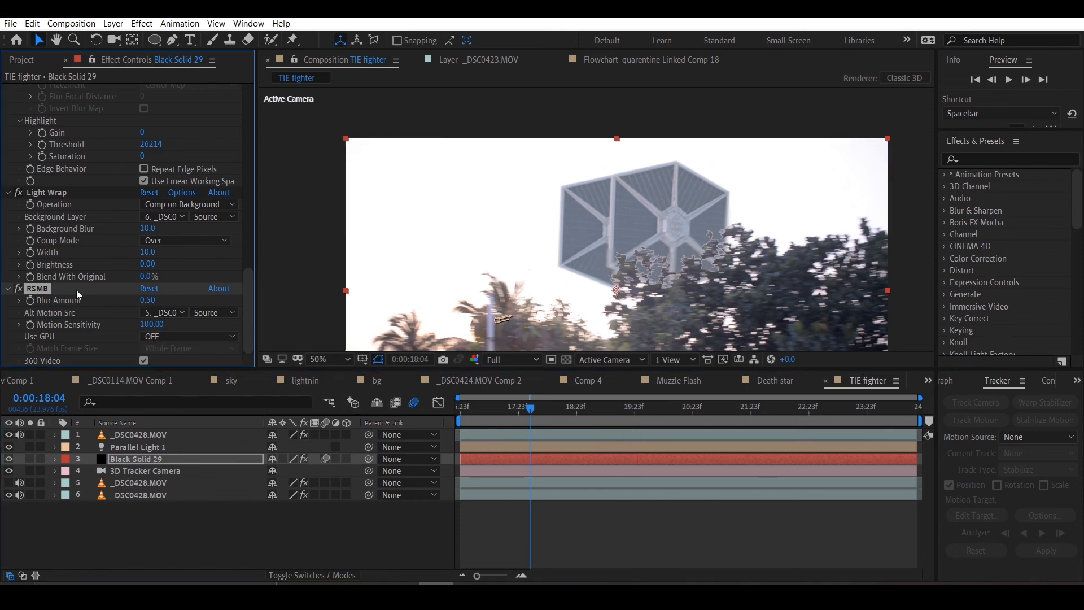
left_click(18, 289)
left_click(18, 288)
left_click(19, 288)
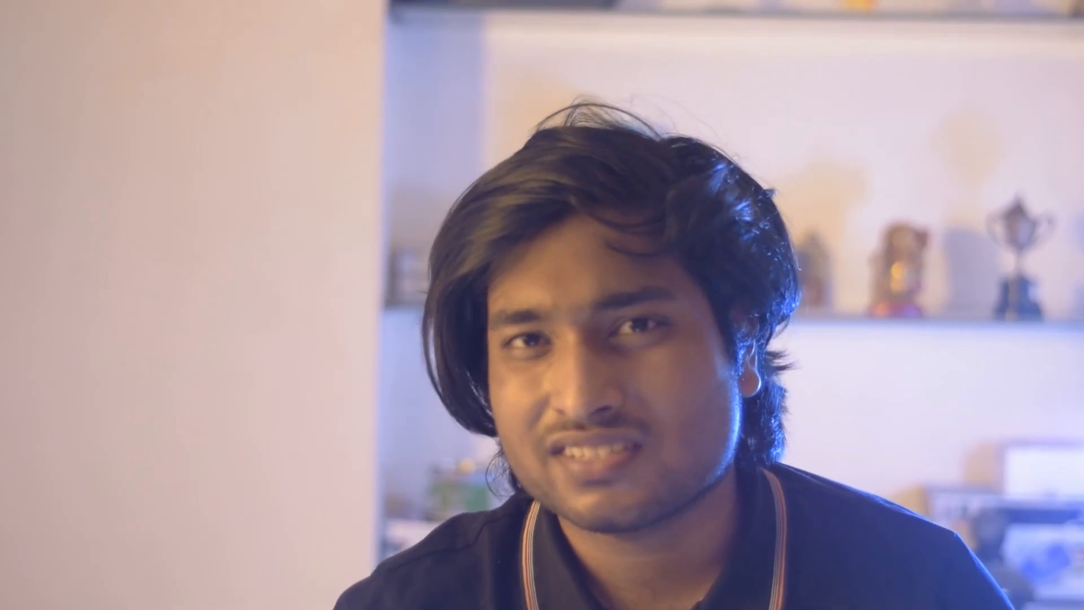